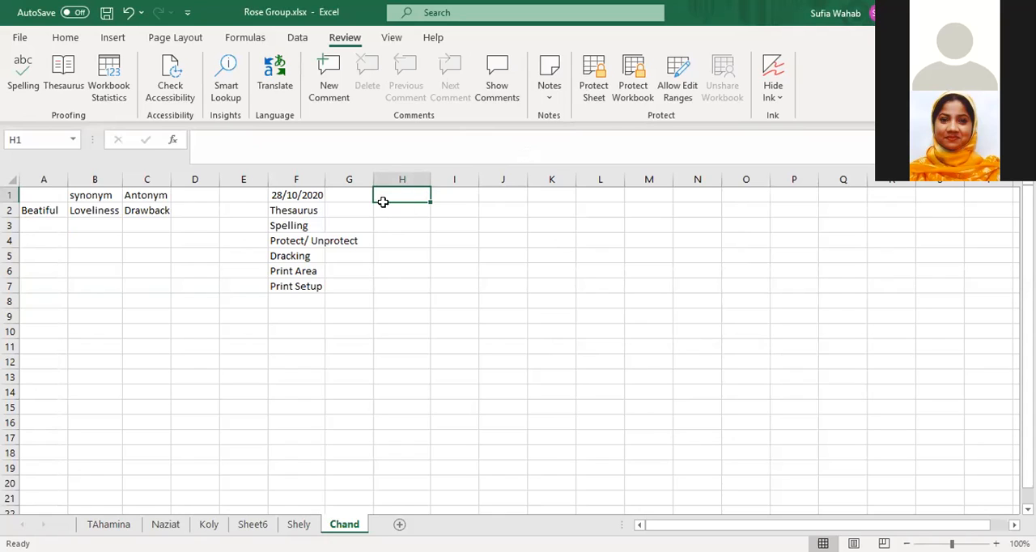
Enter the date 09/11/2020 in cell H1
type("09")
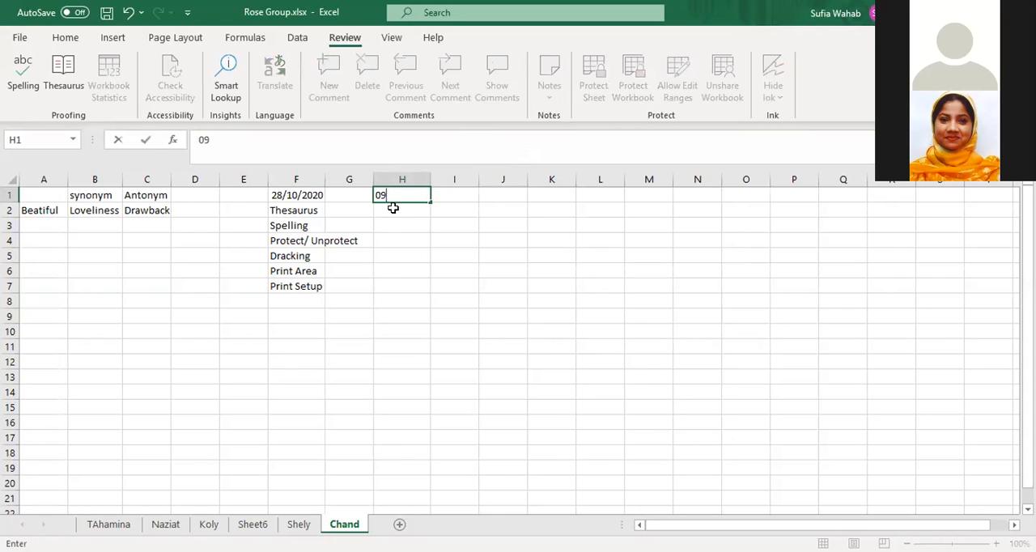
type("/11/2020")
key("Return")
key("Return")
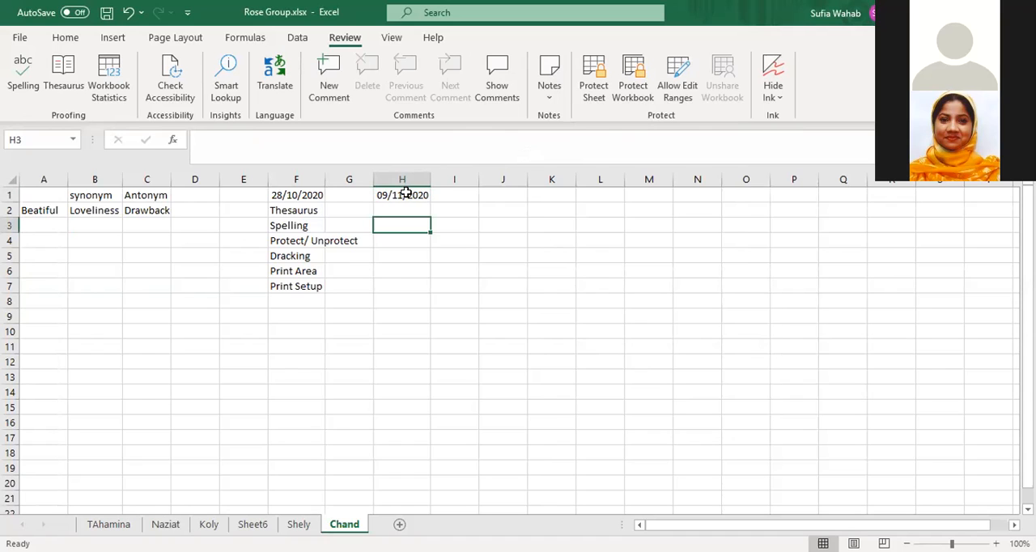
Protect the Chand sheet with a password, keeping selection of locked and unlocked cells allowed, and confirm the password
left_click(406, 195)
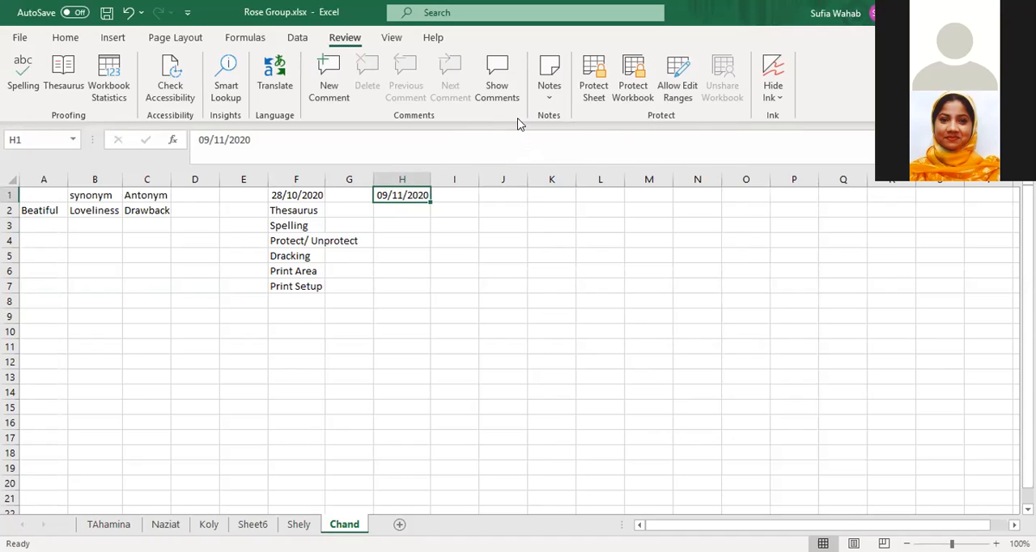
left_click(592, 90)
type("123")
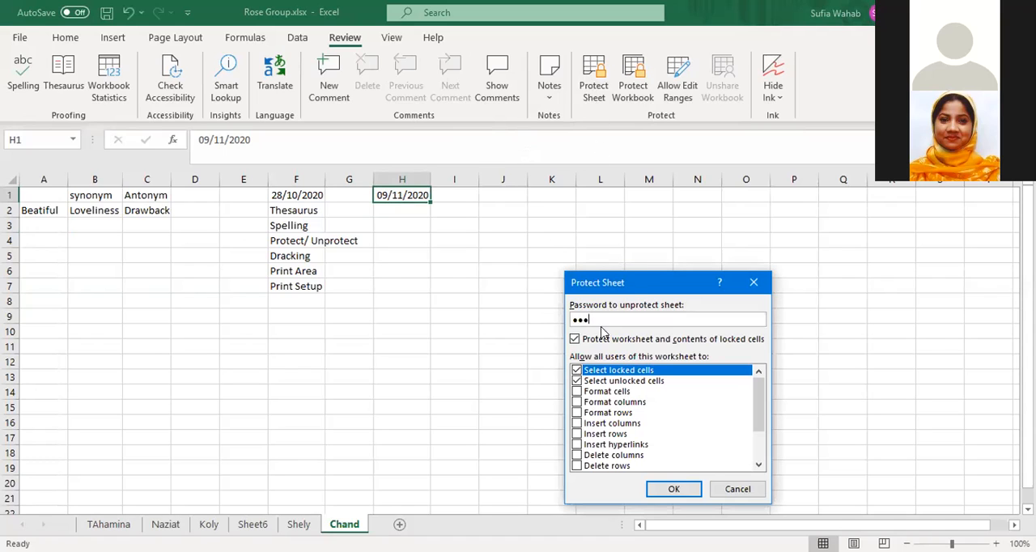
left_click(577, 382)
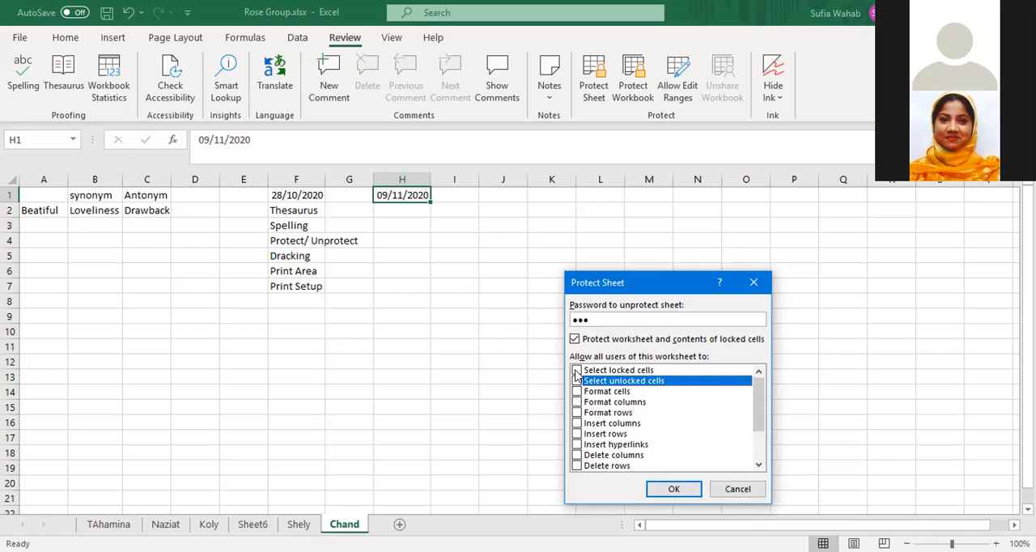
left_click(575, 372)
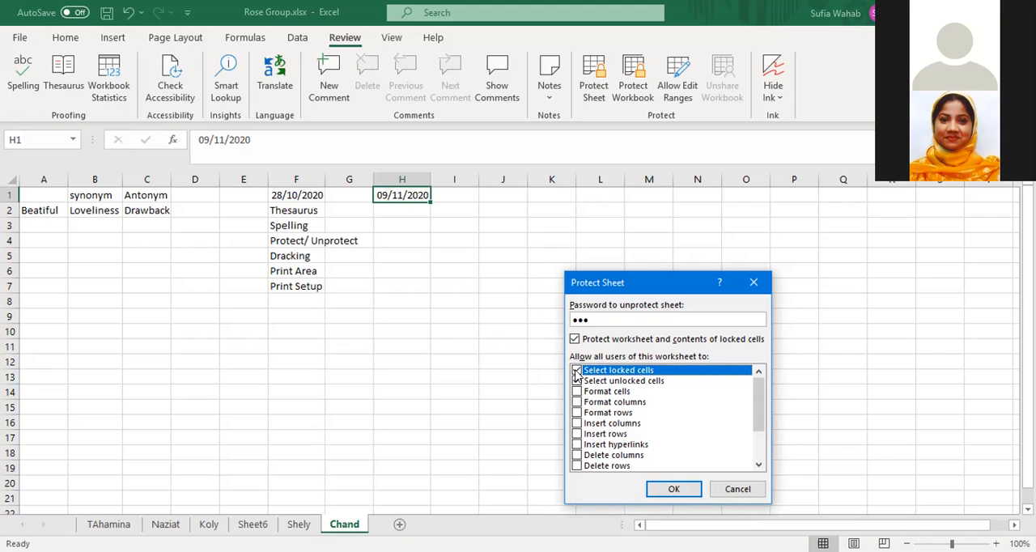
left_click(667, 491)
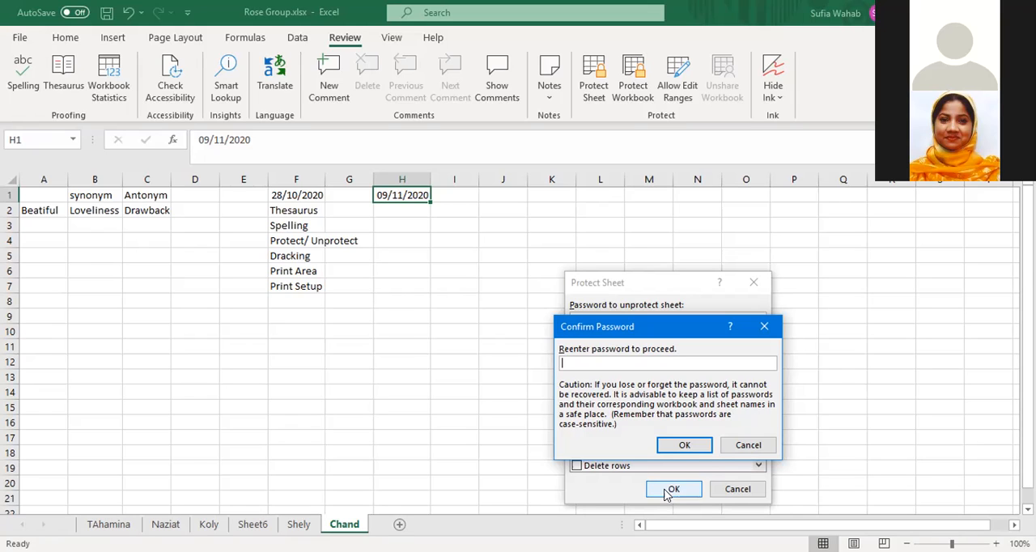
type("123")
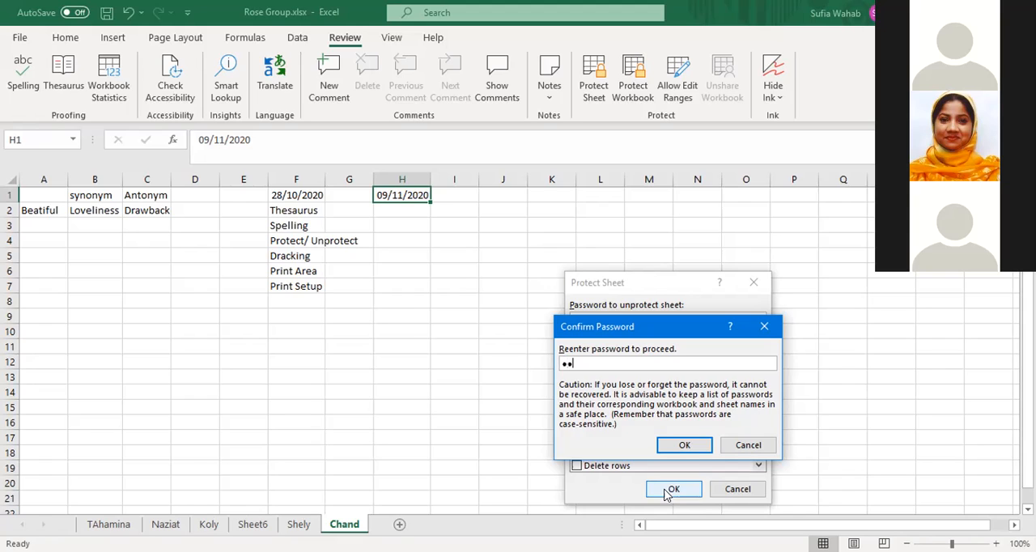
left_click(689, 450)
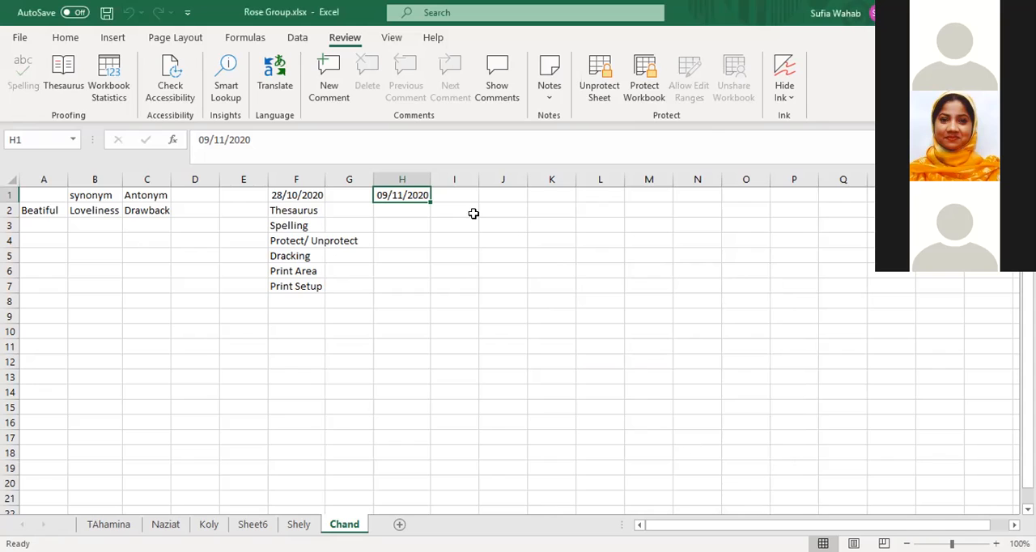
Try to edit the date in cell H1 on the protected sheet
left_click(411, 226)
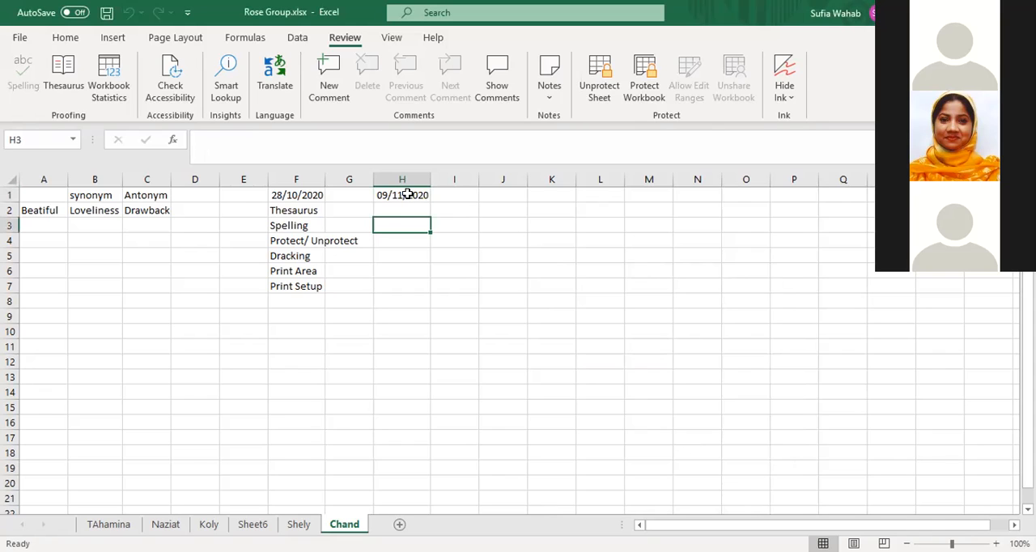
double_click(407, 195)
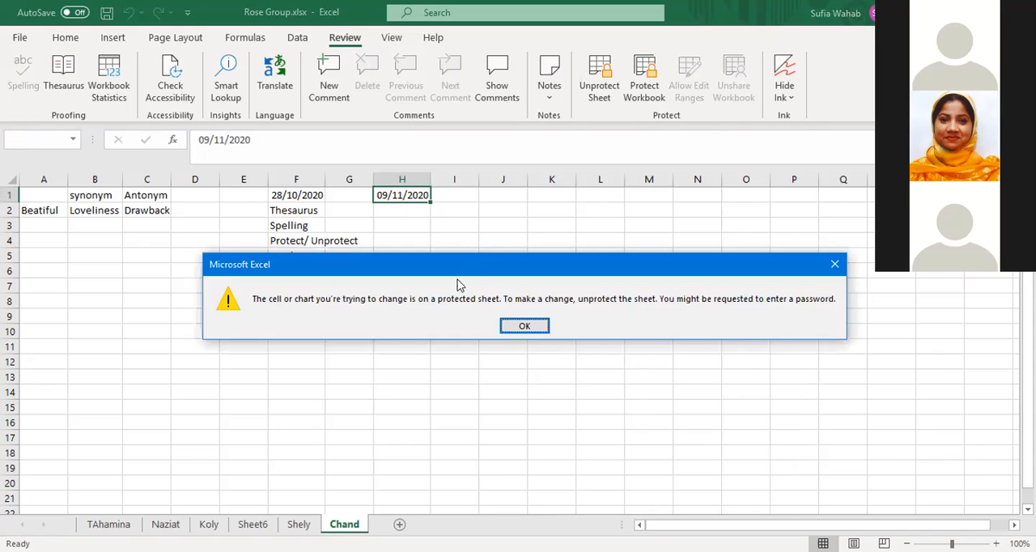
left_click(524, 325)
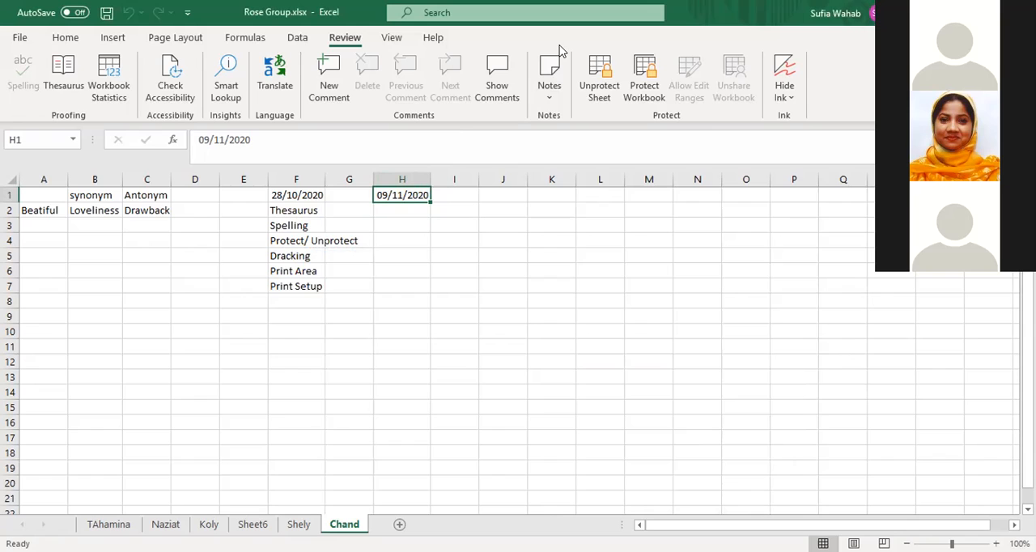
Unprotect the Chand sheet by entering the sheet password
left_click(599, 81)
type("123")
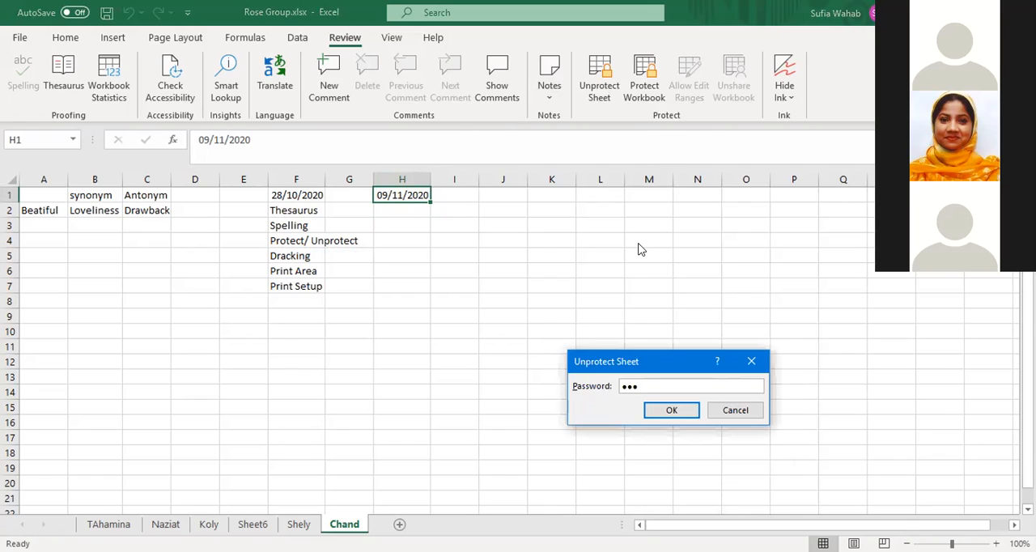
left_click(671, 410)
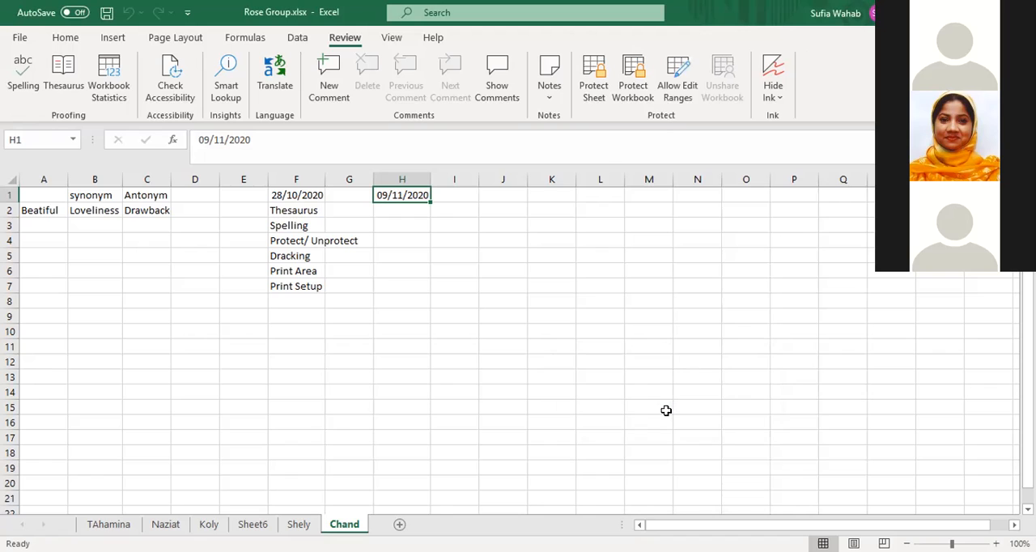
Select the whole sheet and protect it with a password, disallowing selection of both locked and unlocked cells
left_click(8, 178)
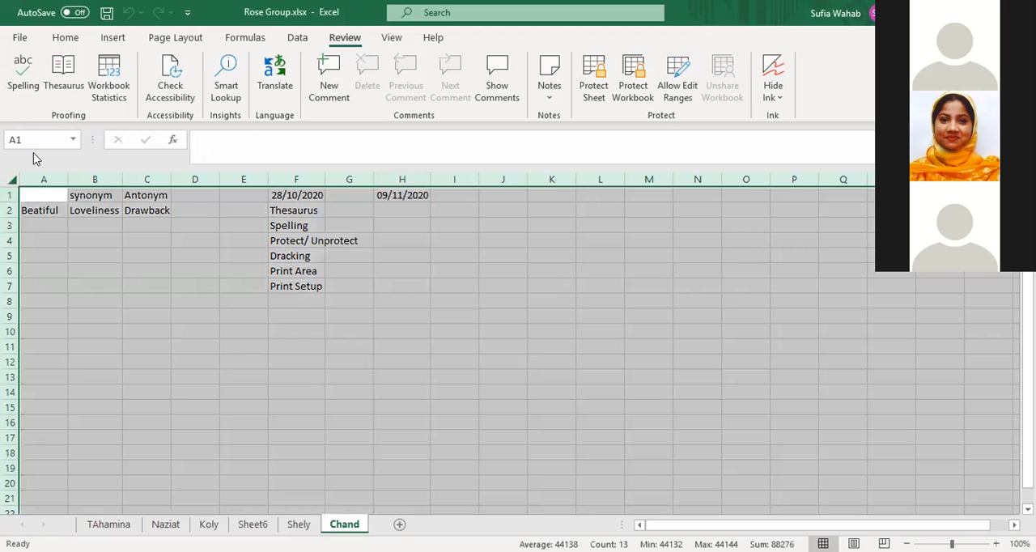
left_click(595, 94)
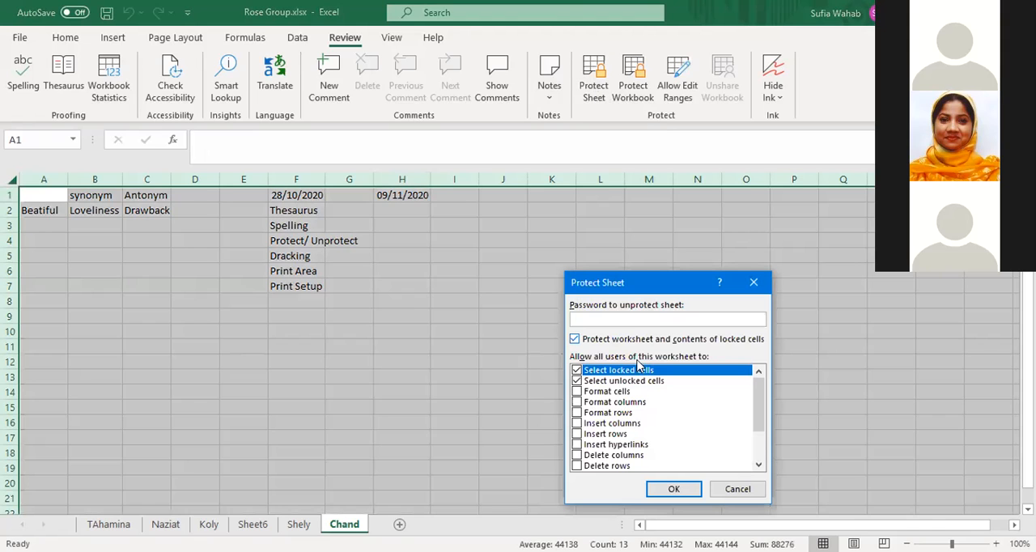
left_click(576, 370)
left_click(576, 370)
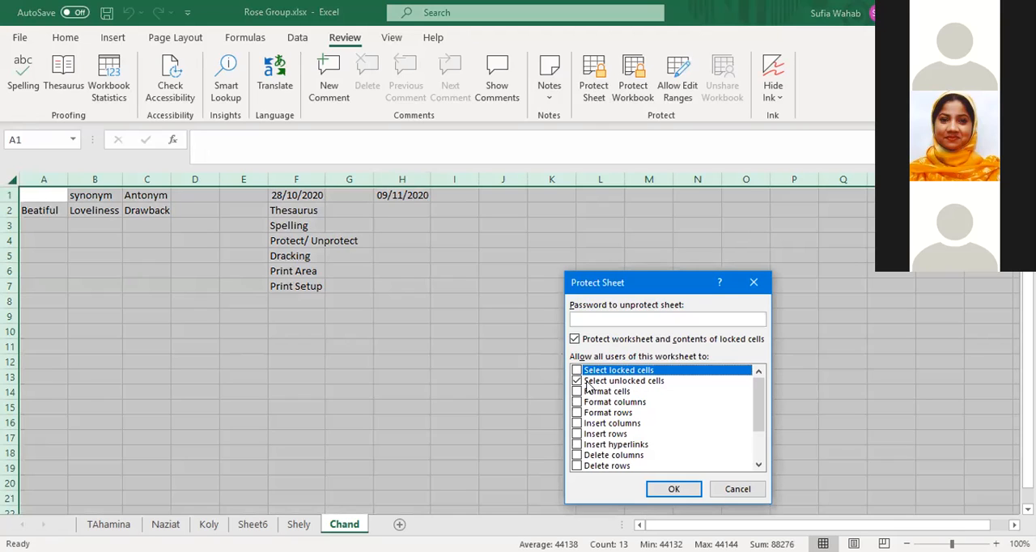
left_click(588, 381)
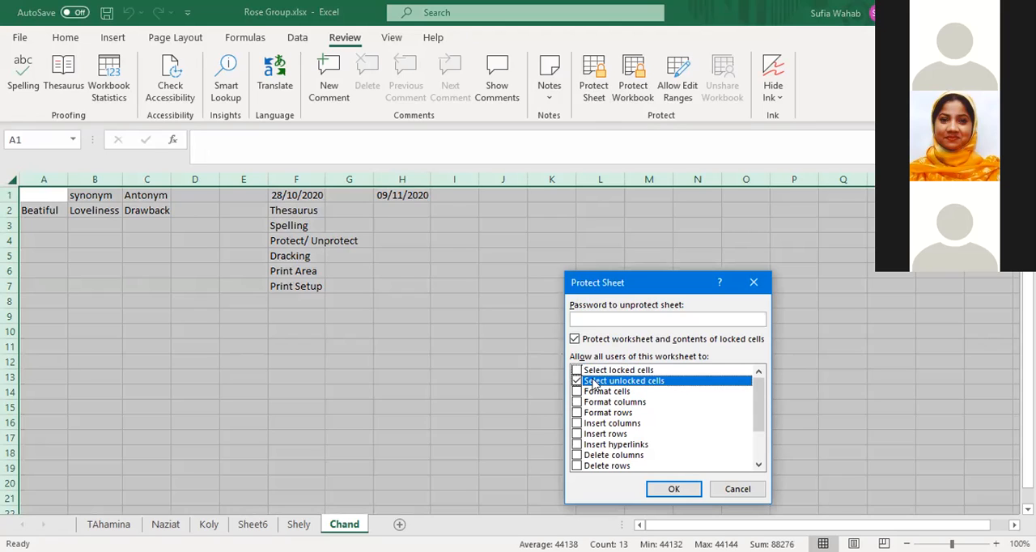
left_click(576, 381)
left_click(580, 318)
type("•••")
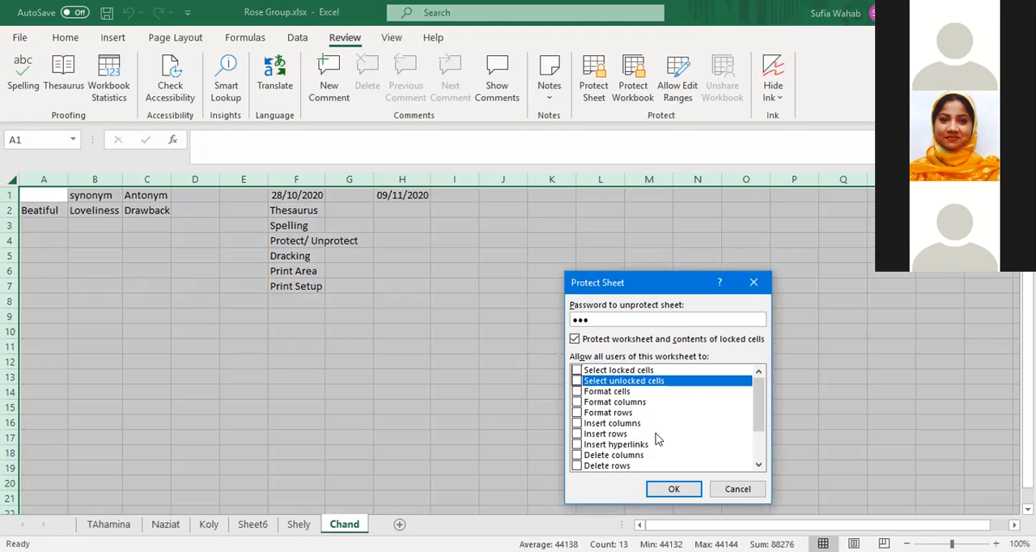
left_click(671, 489)
type("•••")
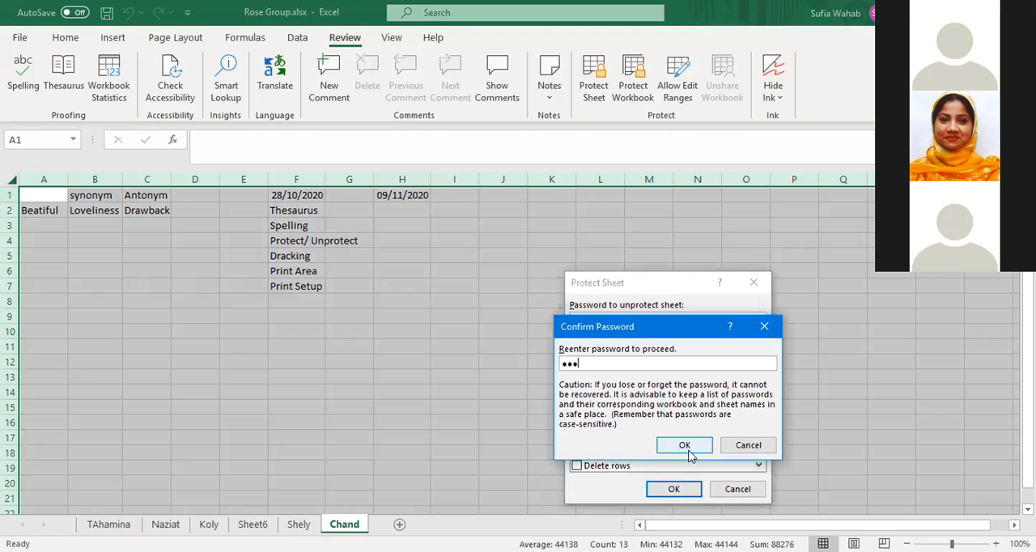
left_click(687, 446)
left_click(687, 446)
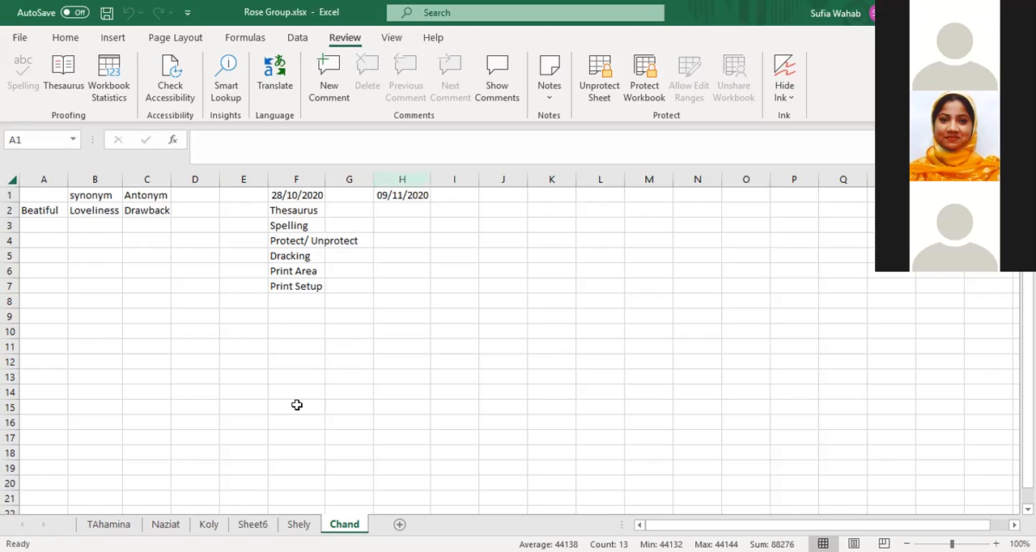
Try to edit the Dracking cell F5 and the Loveliness cell B2 on the protected sheet
double_click(280, 254)
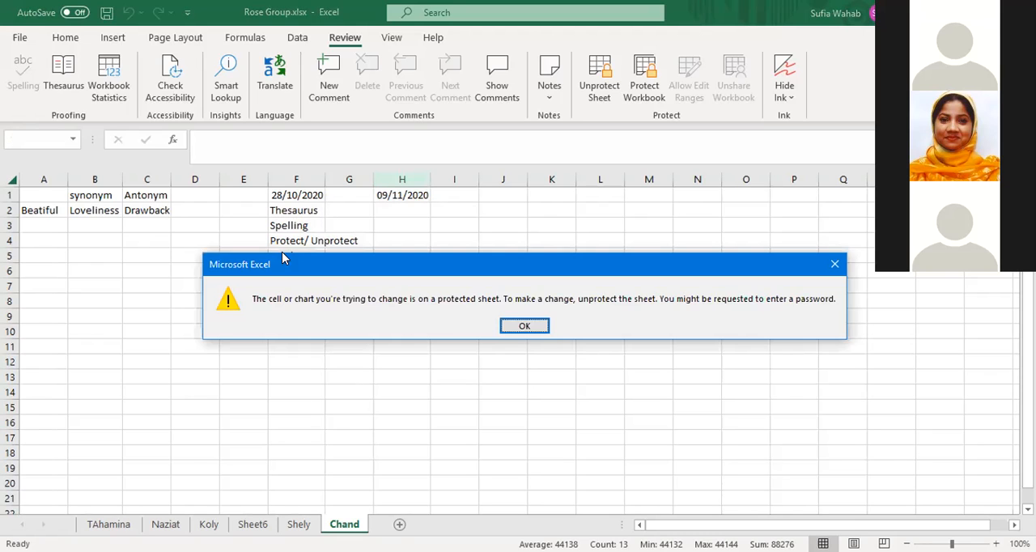
left_click(523, 326)
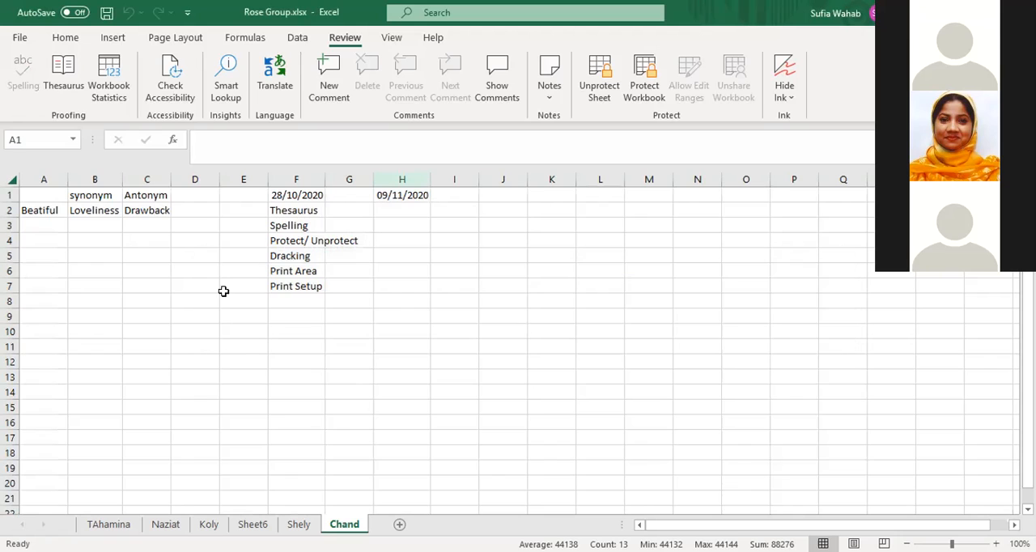
double_click(85, 211)
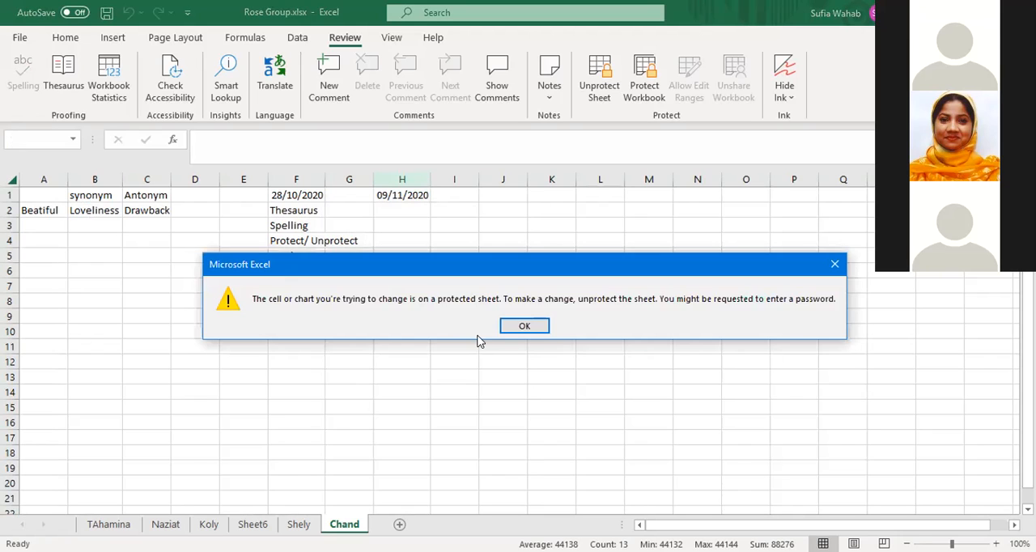
left_click(523, 327)
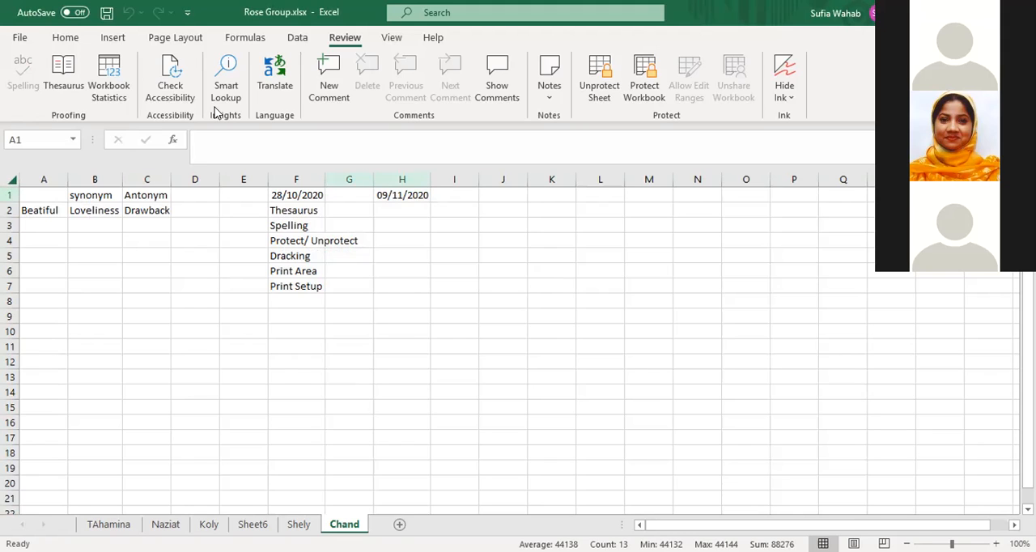
Remove the sheet protection with the sheet password and clear the whole-sheet selection
left_click(600, 87)
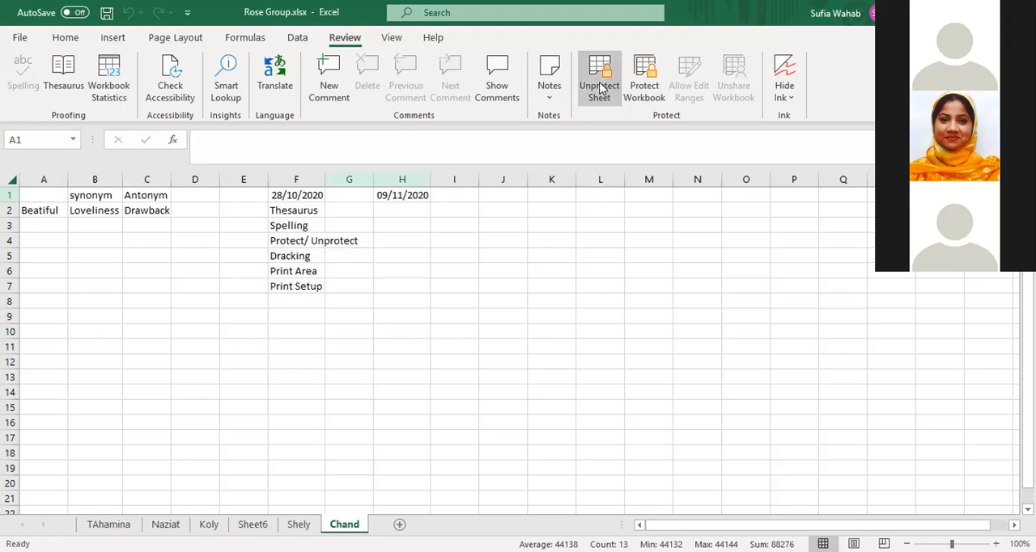
type("123")
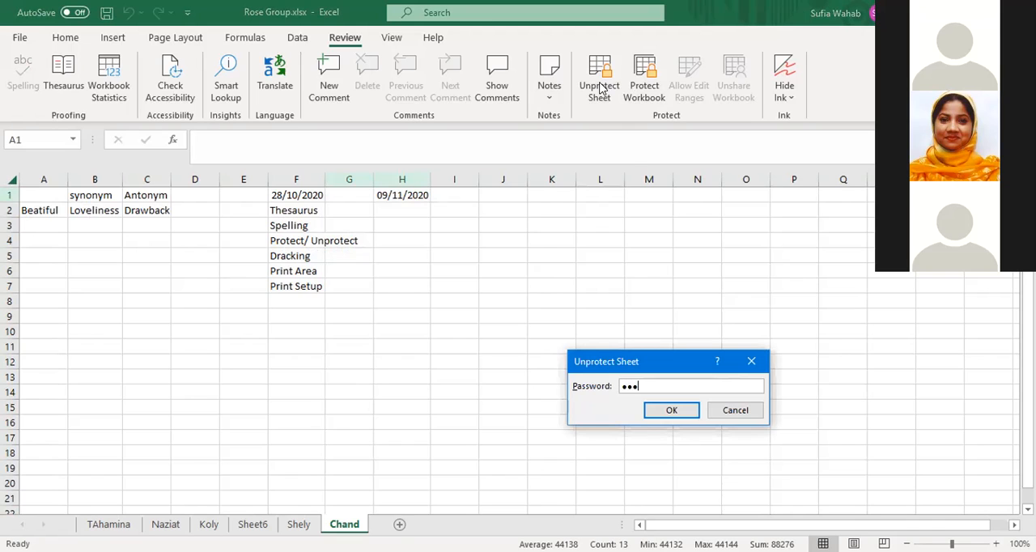
left_click(675, 410)
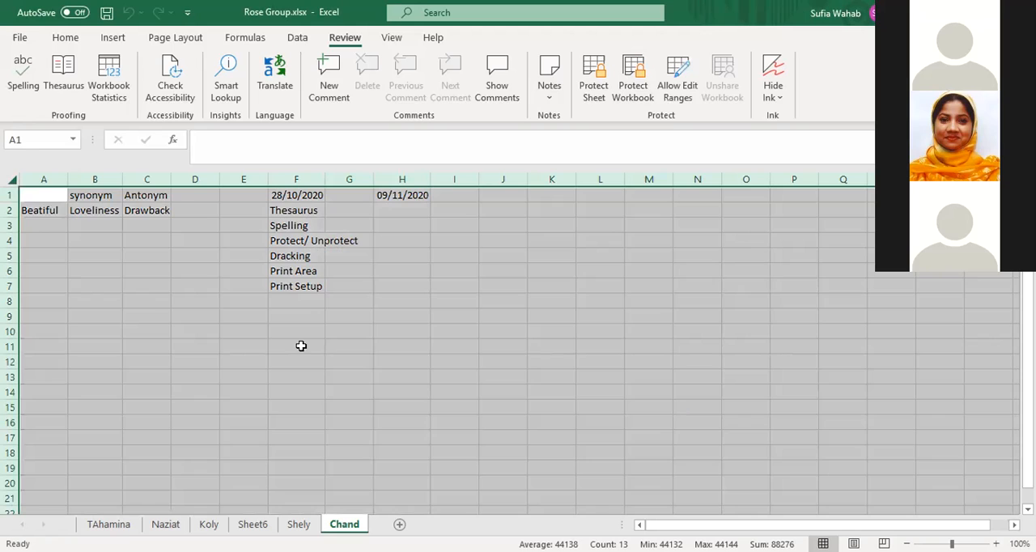
left_click(297, 345)
left_click(291, 287)
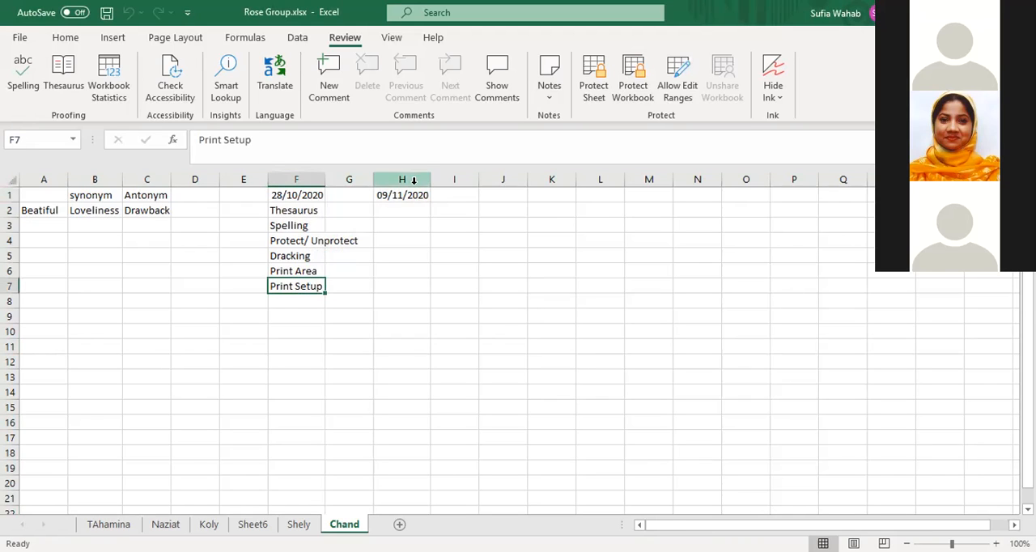
Enter the topic "Cell Protect" in cell H2 below the date 09/11/2020
left_click(386, 201)
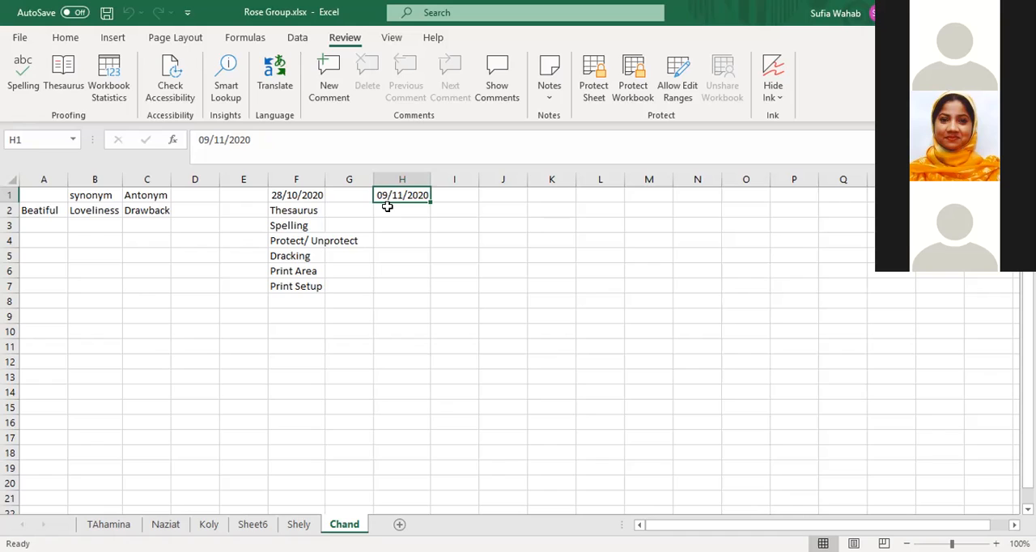
left_click(386, 210)
type("Cell Proj")
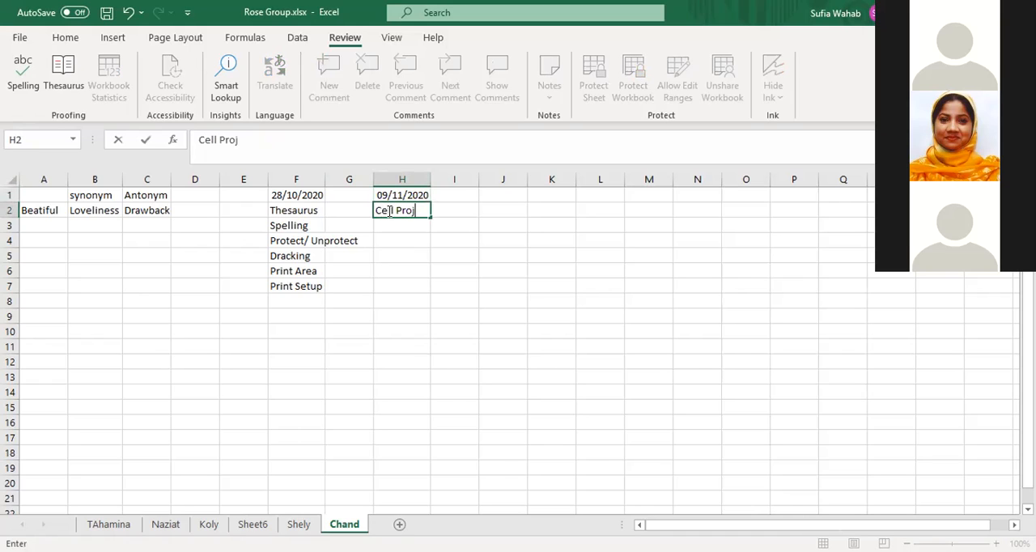
key("BackSpace")
type("tect")
left_click(407, 225)
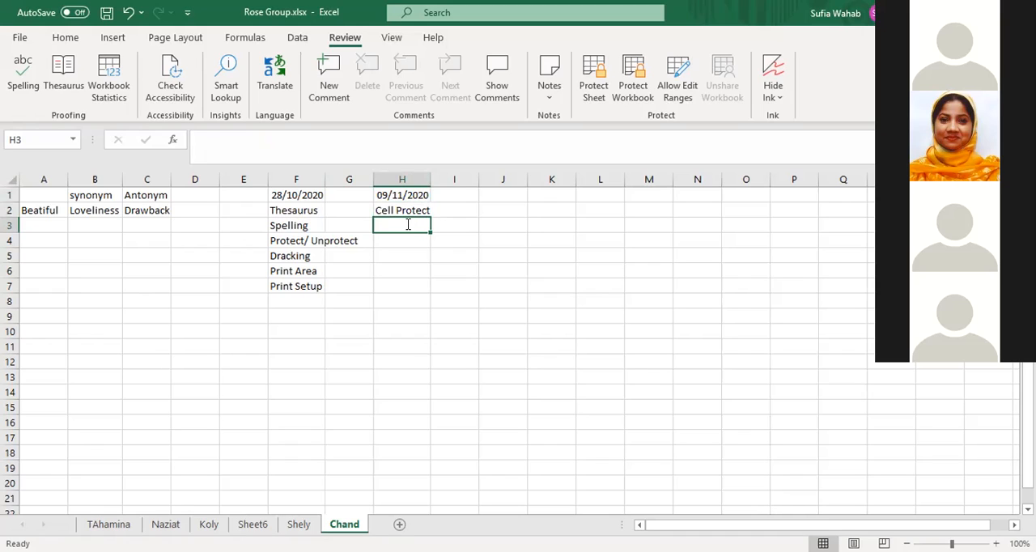
Enter the topic "Worksheet protect" in cell H3 below "Cell Protect"
type("Work")
type("sheet")
type(" proj")
key("BackSpace")
type("tec")
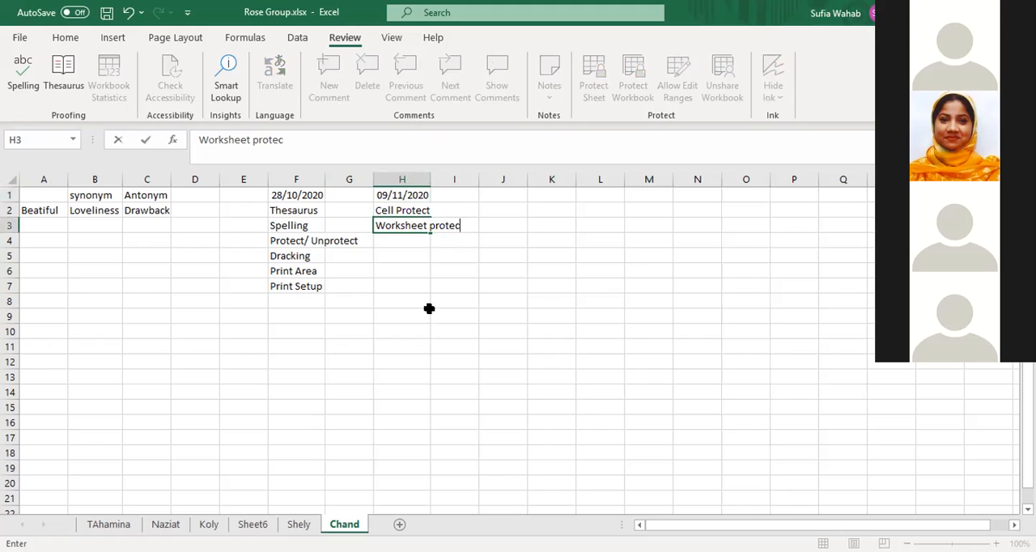
left_click(421, 296)
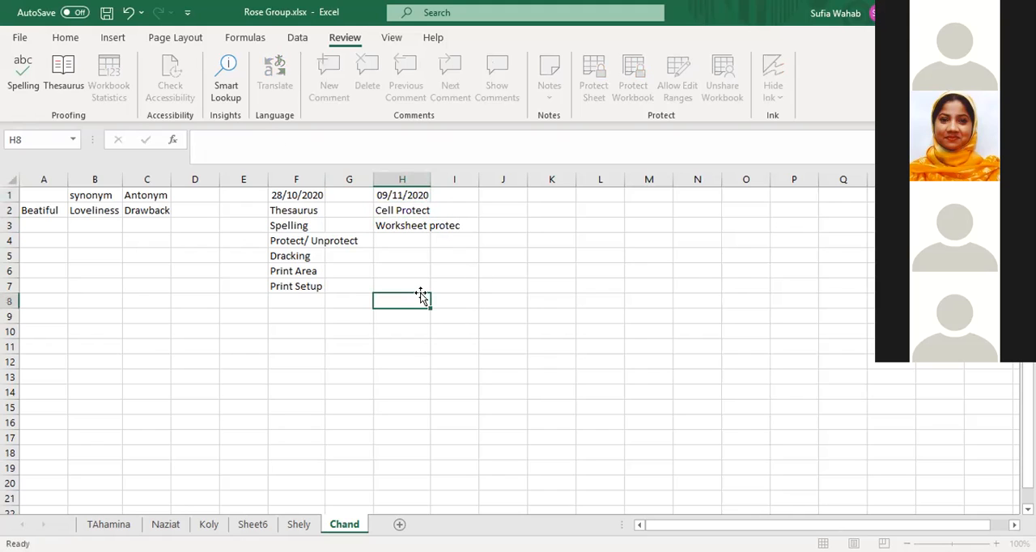
left_click(400, 225)
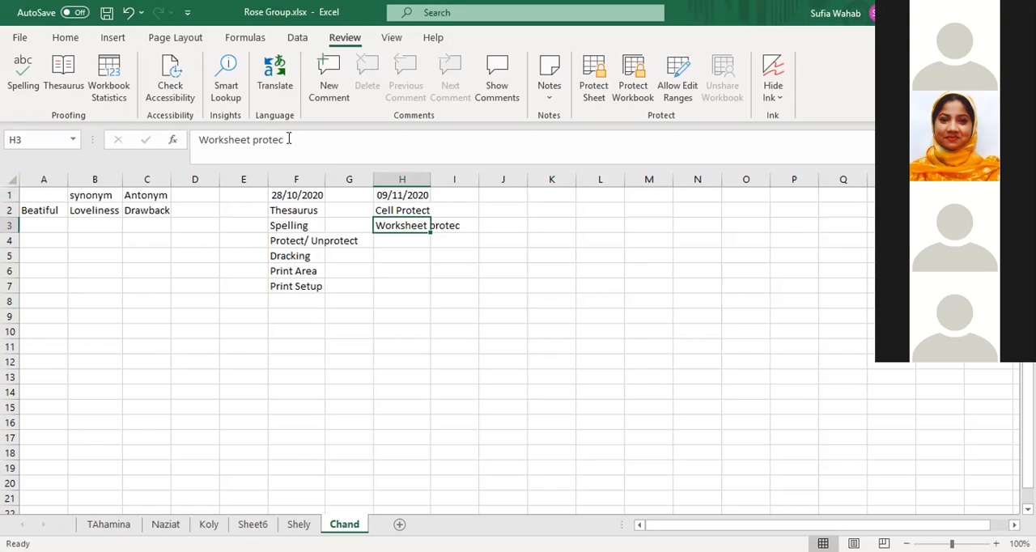
type("t")
left_click(409, 305)
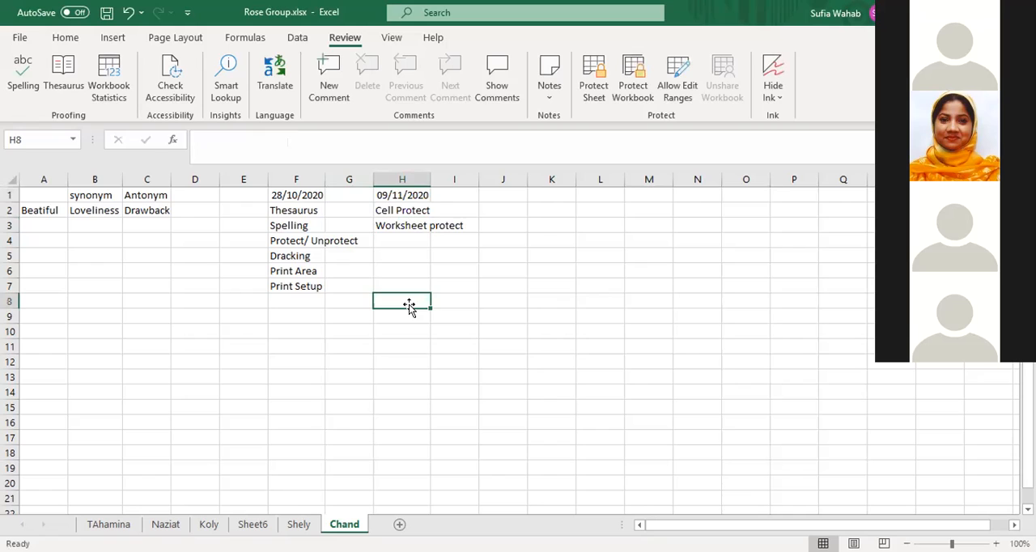
Protect the whole sheet again with a sheet password, leaving the selection and formatting permissions off, and try to select a Print Setup list cell
left_click(10, 178)
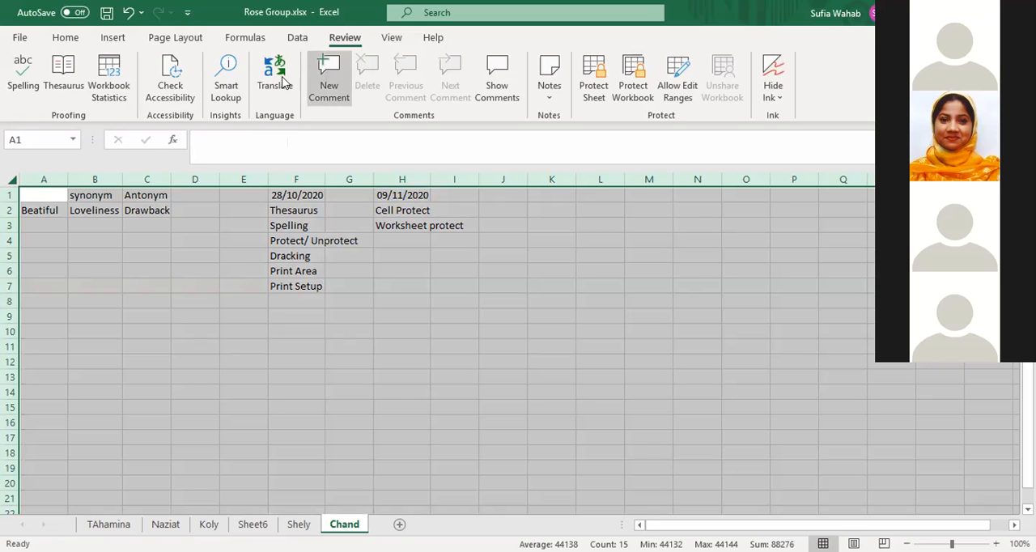
left_click(593, 90)
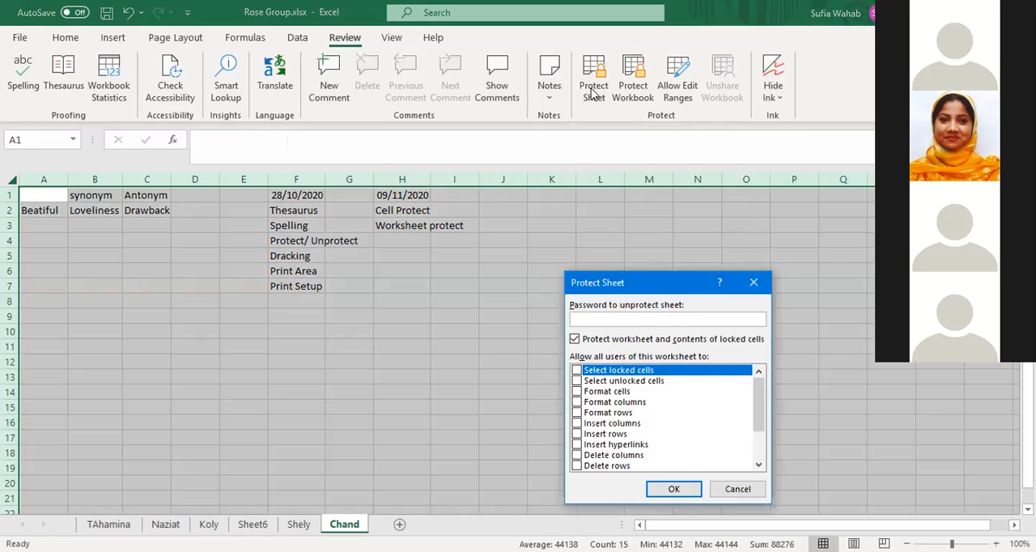
left_click(591, 391)
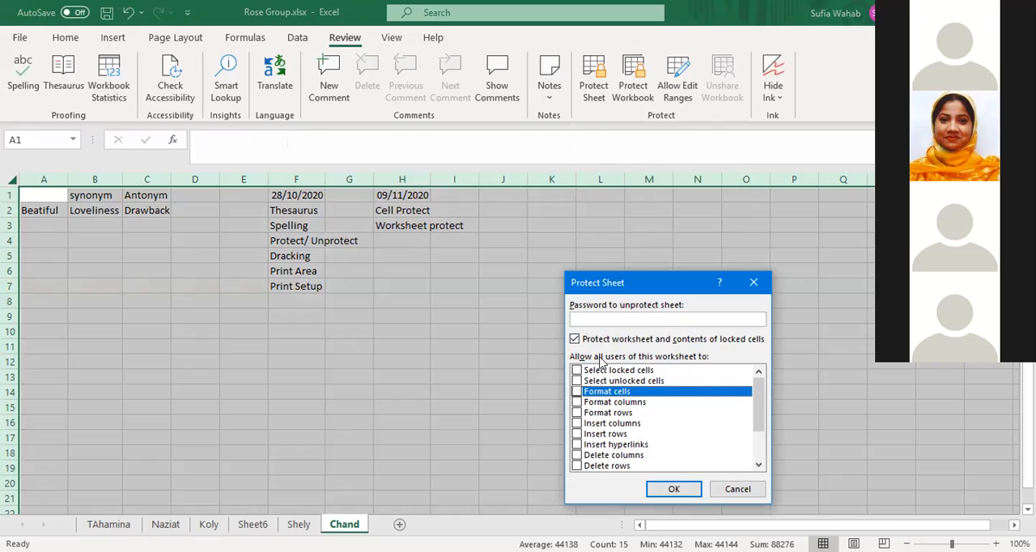
left_click(581, 320)
type("123")
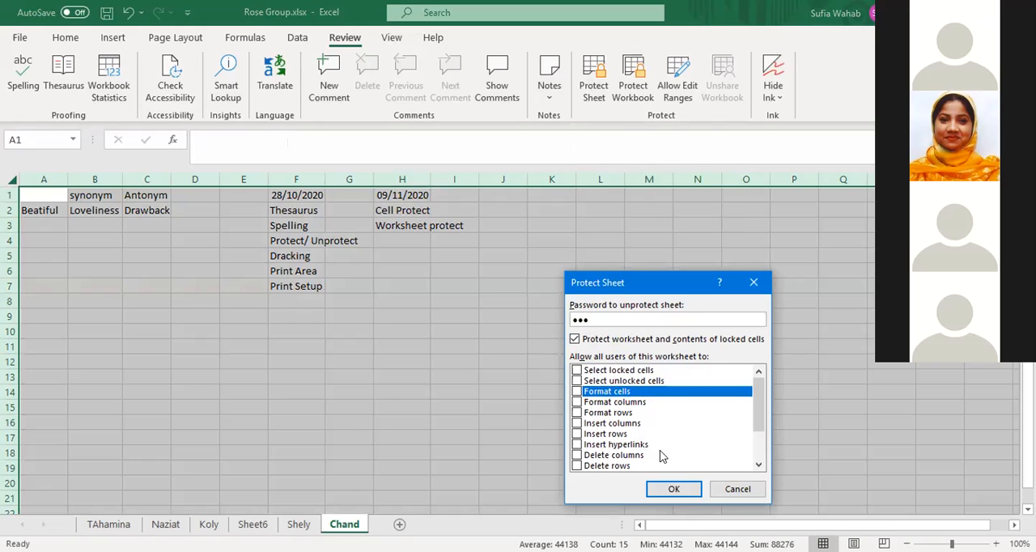
left_click(675, 491)
type("123")
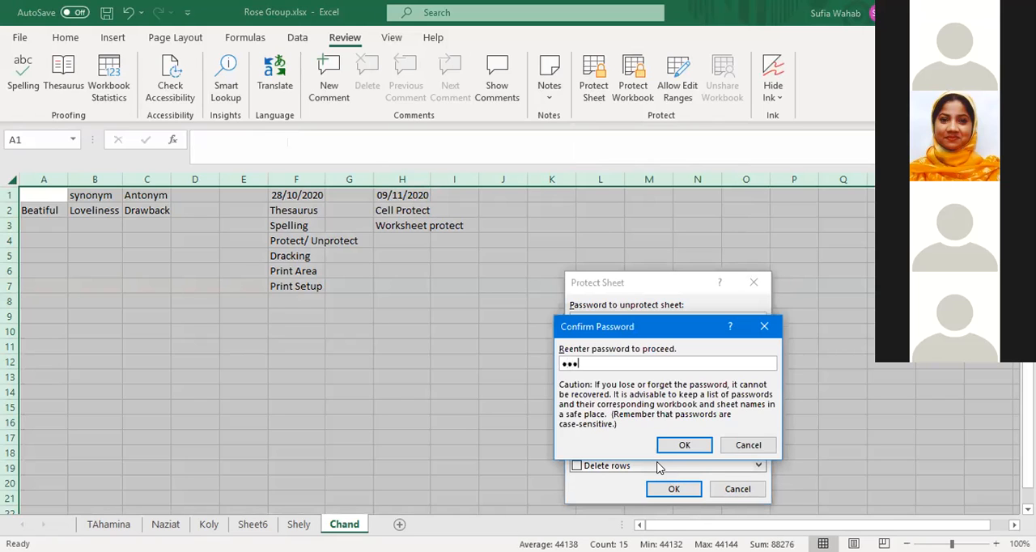
left_click(679, 447)
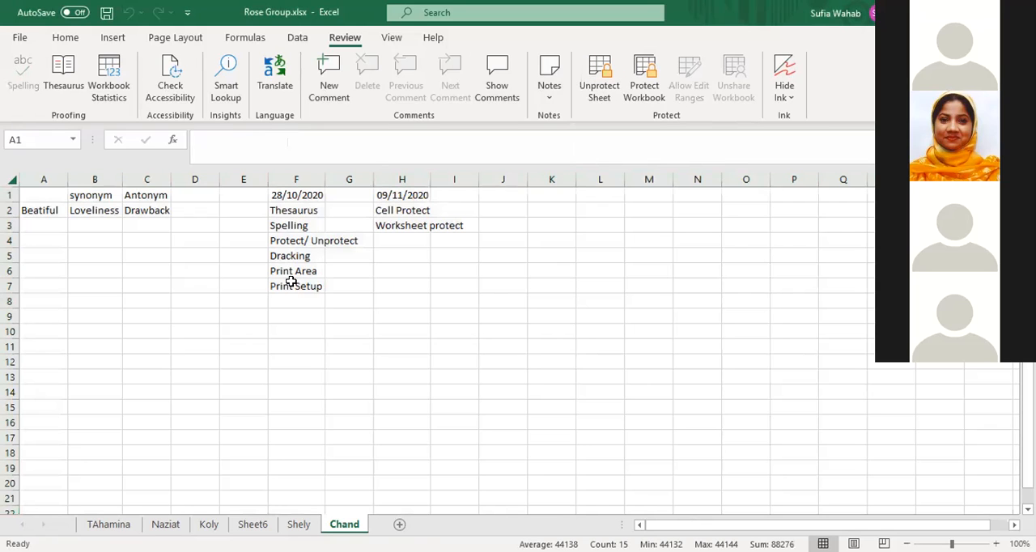
left_click(291, 280)
Unprotect the sheet with the sheet password and select the empty cell I8
left_click(609, 98)
type("123")
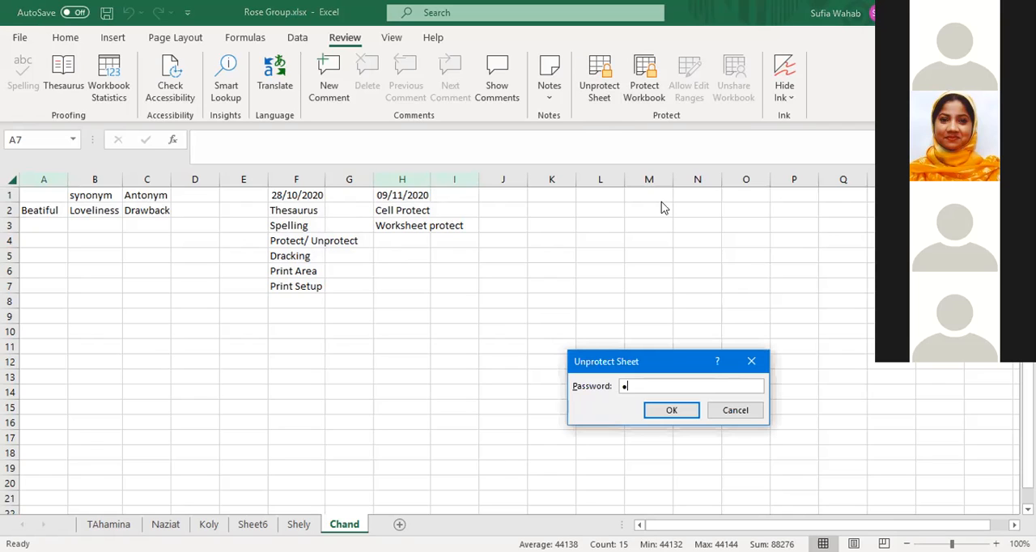
left_click(672, 411)
left_click(464, 298)
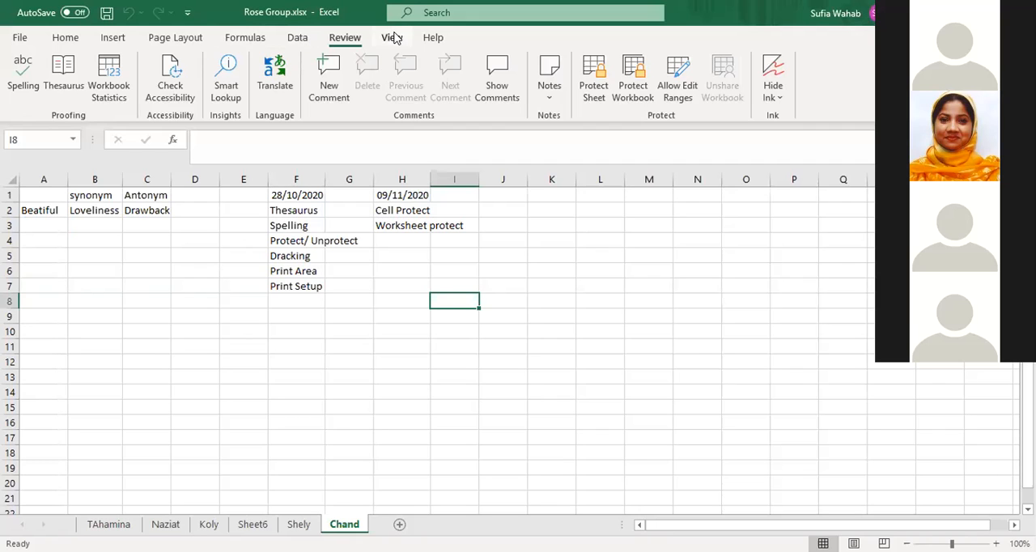
Open the worksheet with the Students Profile table and select its header row 3
left_click(393, 38)
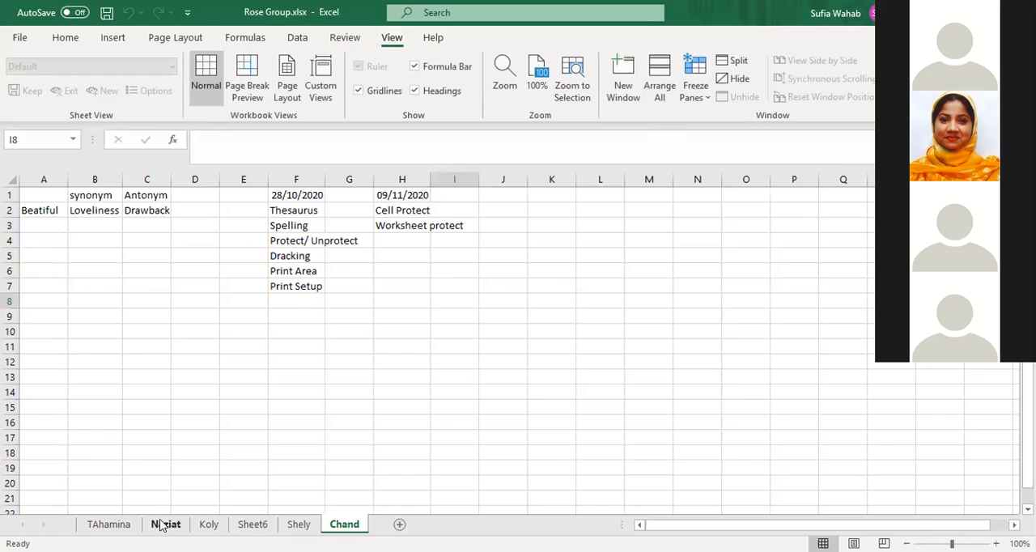
left_click(164, 524)
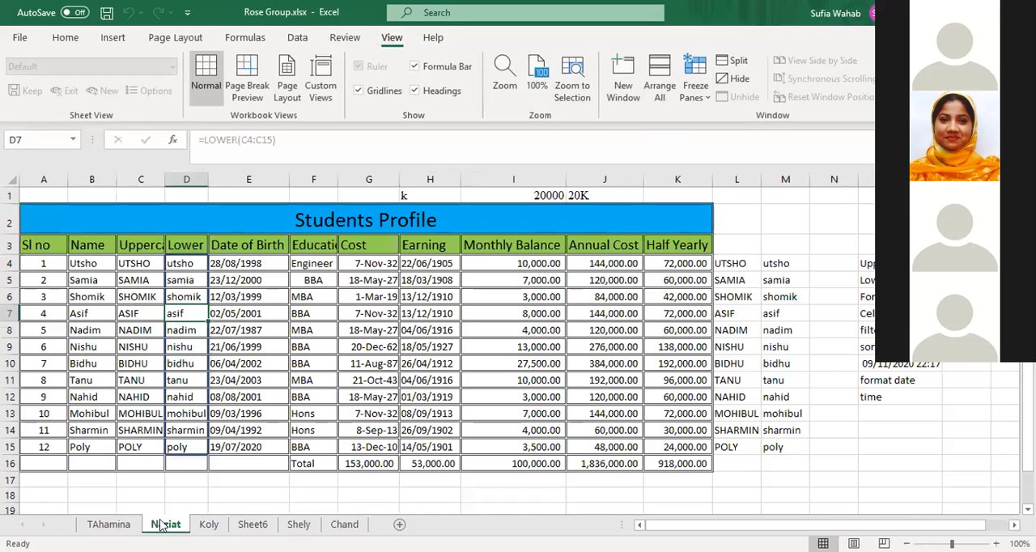
left_click(129, 270)
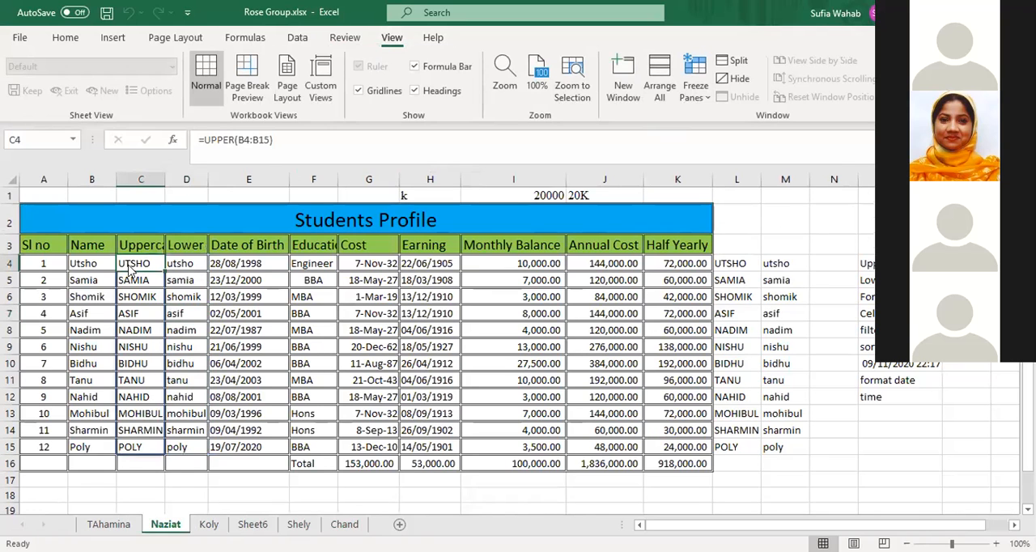
left_click(243, 267)
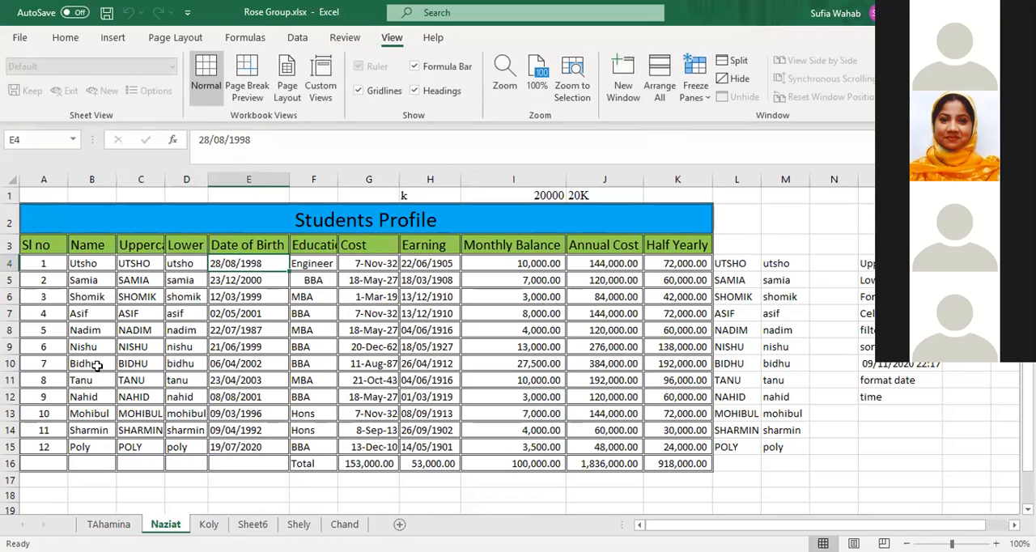
left_click(9, 244)
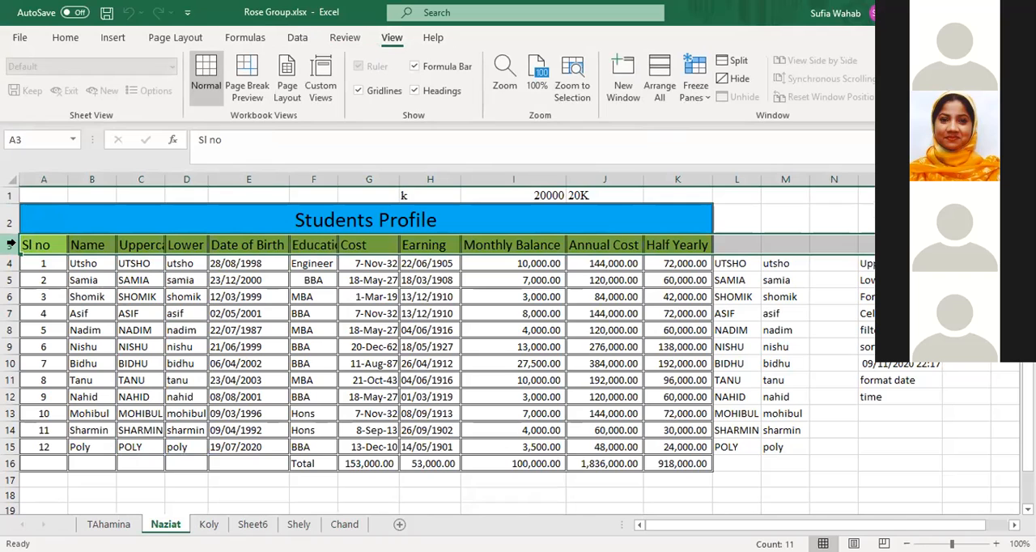
Try to clear the uppercase entry in cell C9
left_click(108, 277)
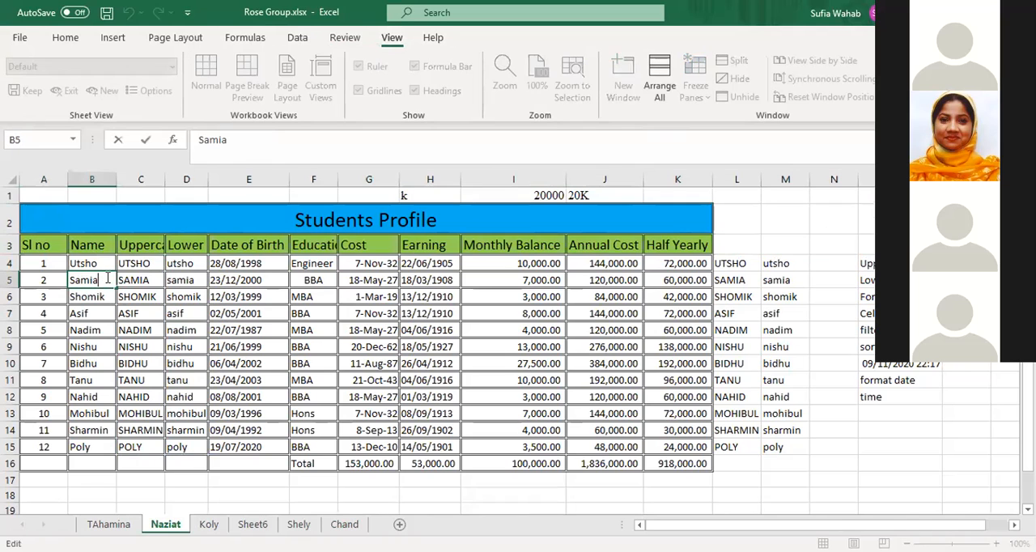
left_click(138, 347)
key("BackSpace")
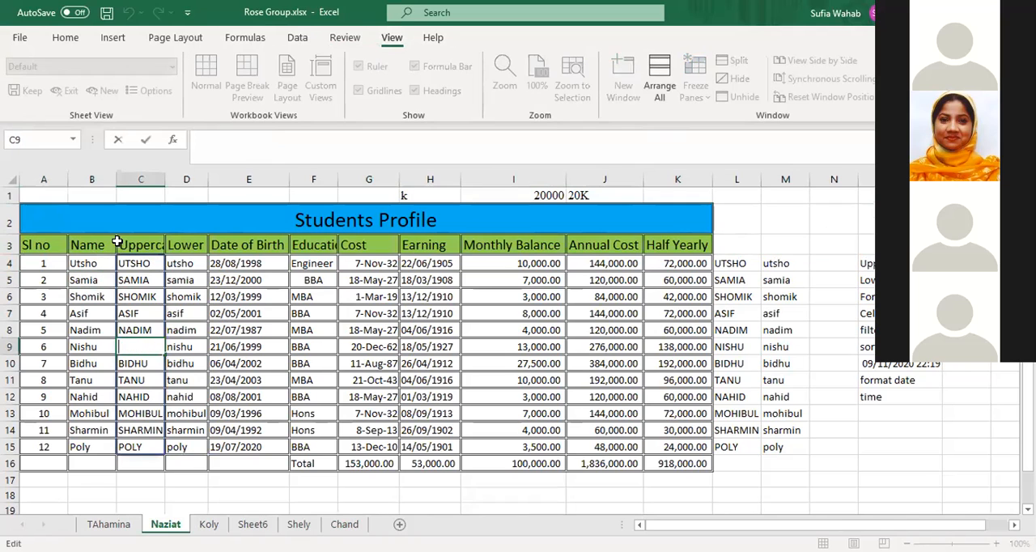
left_click(185, 261)
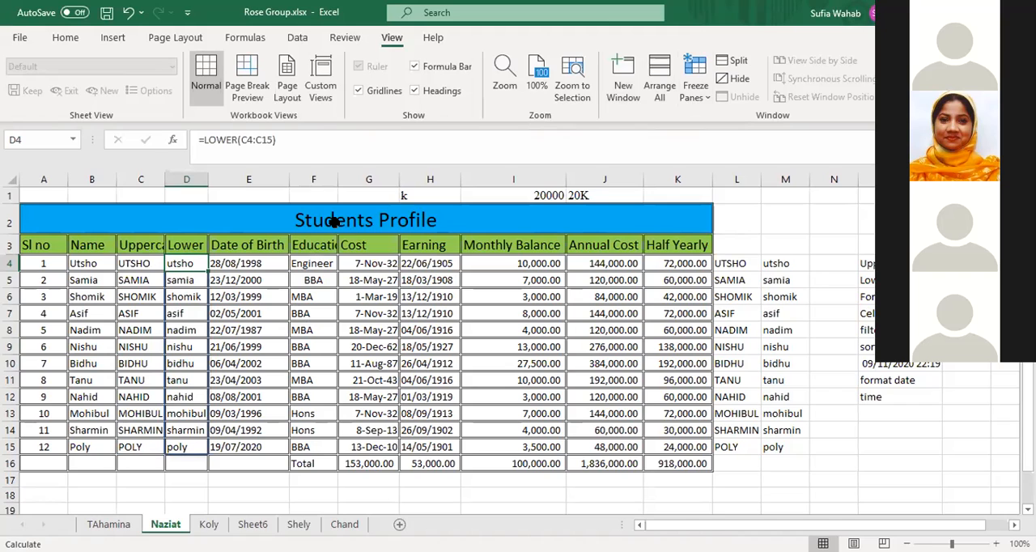
Freeze the panes at cell E4, locking rows 1 to 3 and columns A to D of the Students Profile sheet
left_click(232, 263)
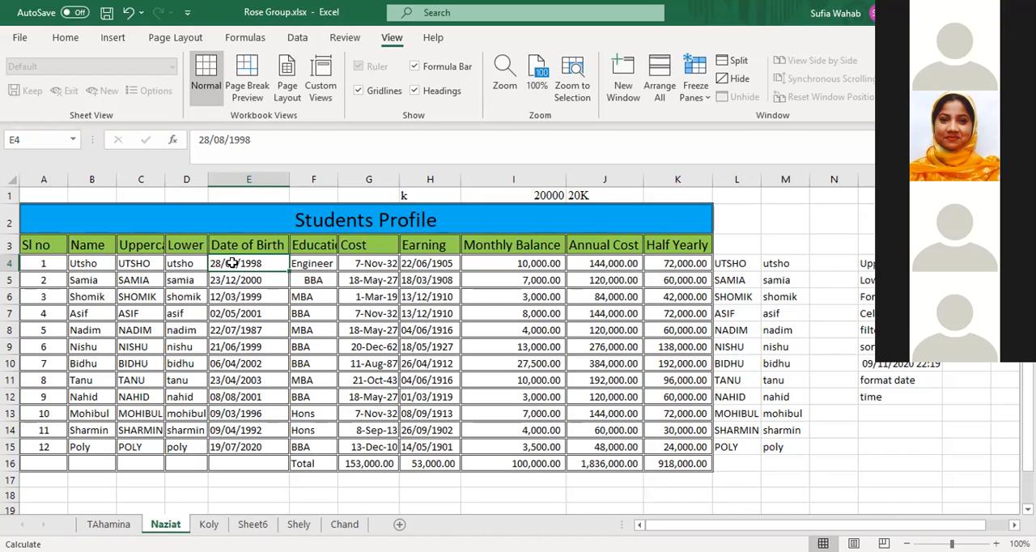
left_click(695, 85)
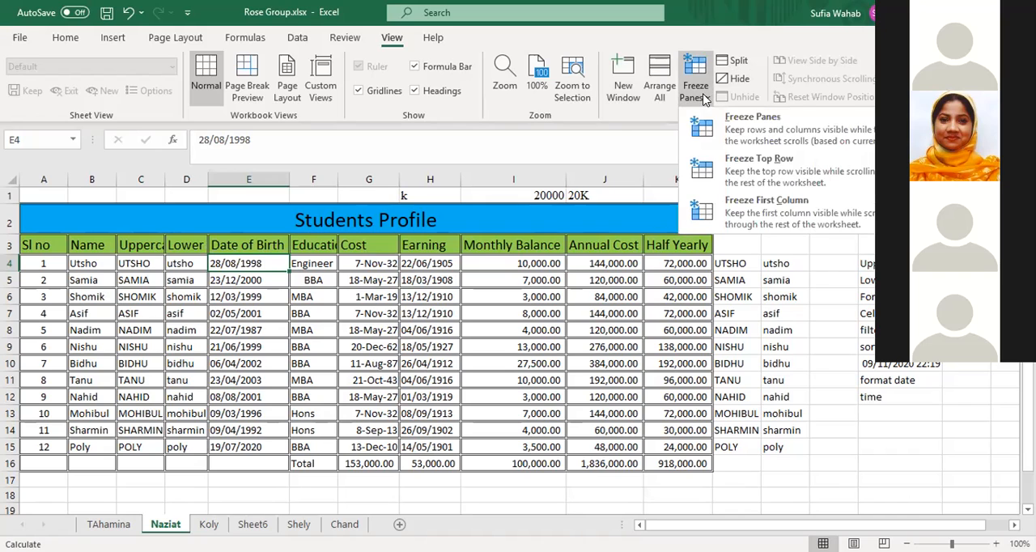
left_click(735, 121)
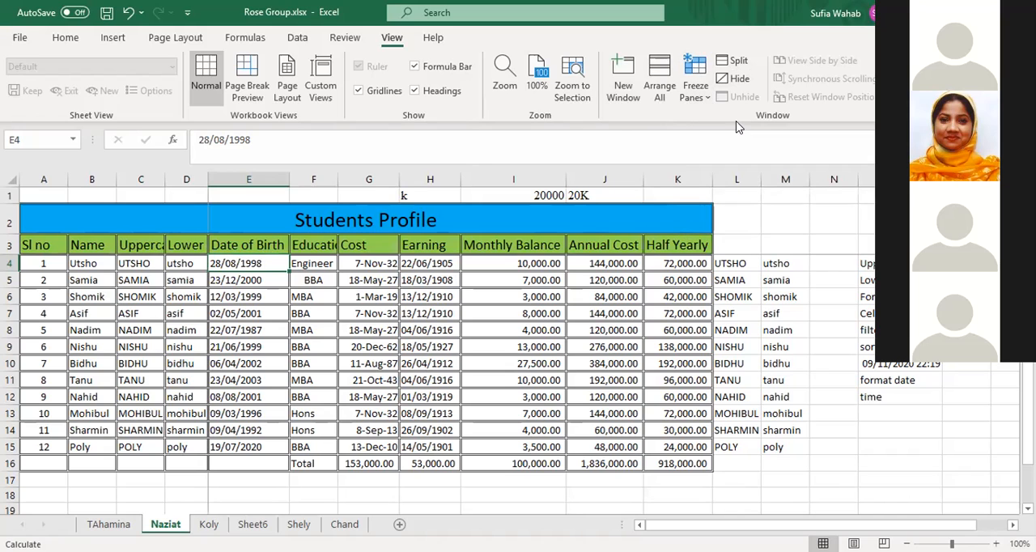
Move down through the student rows and past the table's end to check how the frozen header rows behave
key("Right")
key("Right")
key("Down")
key("Down")
key("Down")
key("Down")
key("Down")
key("Down")
key("Down")
key("Down")
key("Down")
key("Down")
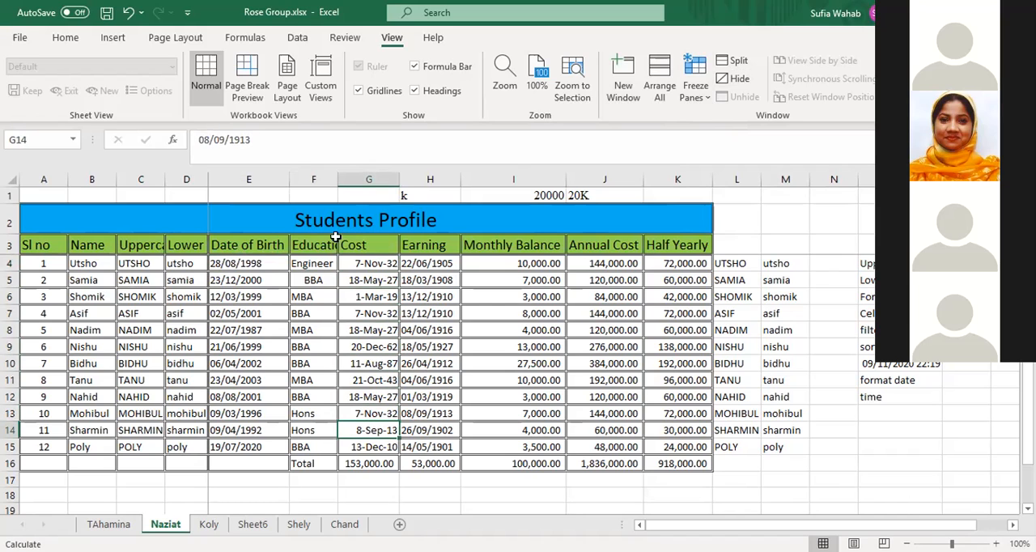
left_click(237, 265)
key("Down")
key("Down")
key("Down")
key("Down")
key("Down")
key("Down")
key("Down")
key("Down")
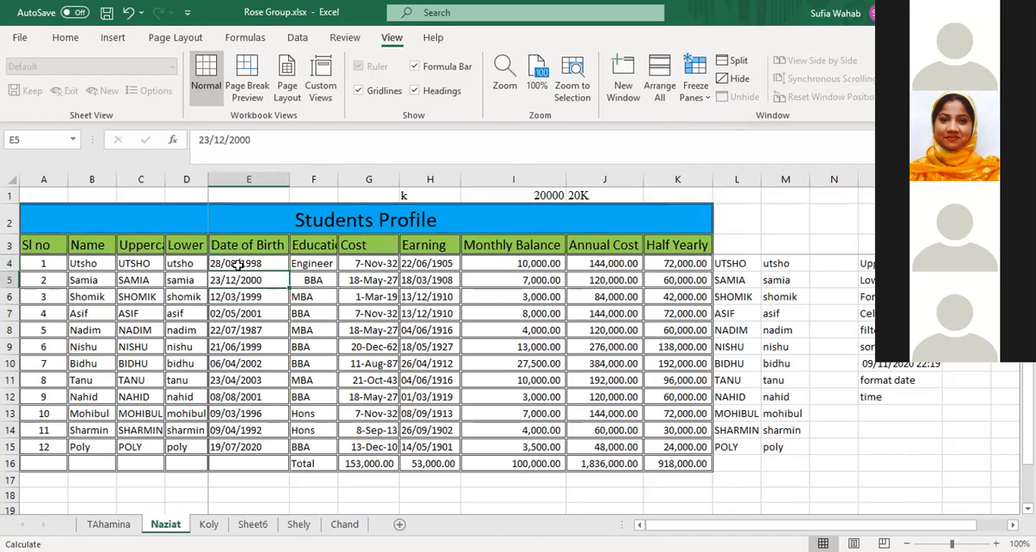
key("Down")
key("Down")
key("Down")
key("Down")
key("Down")
key("Down")
key("Down")
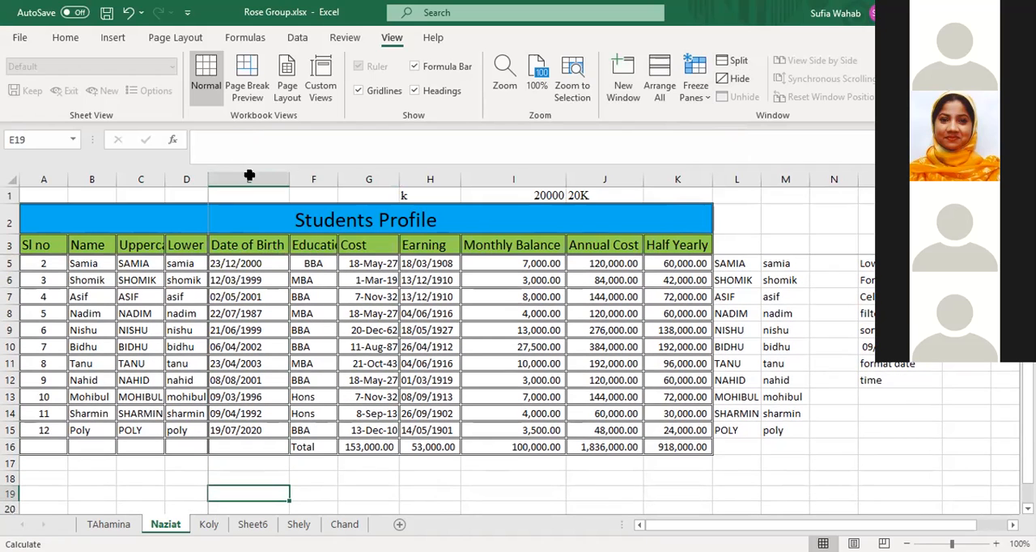
Move across row 5 and extend the selection from F5 to L5 to check how the frozen columns behave
left_click(247, 260)
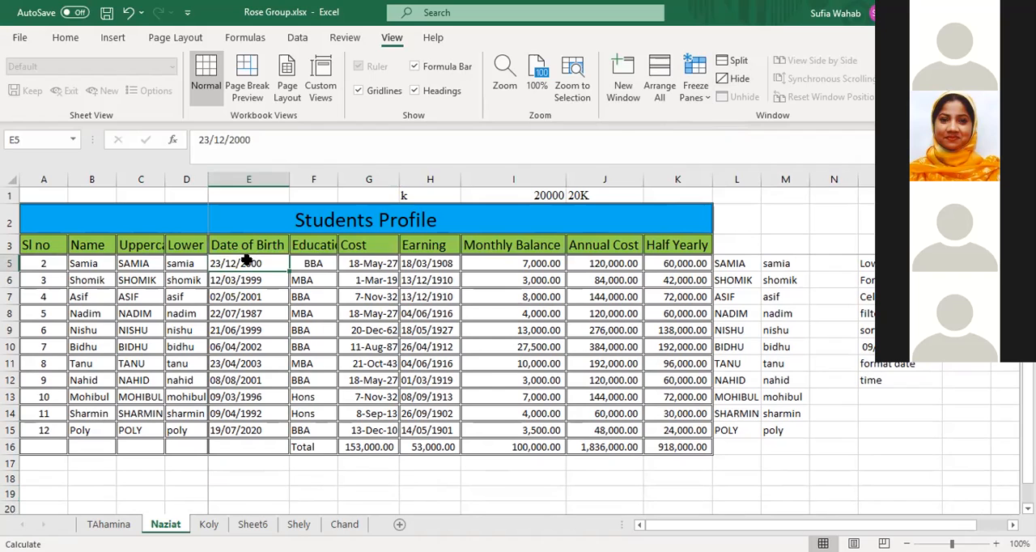
key("Right")
key("Right")
key("Right")
key("Right")
key("Right")
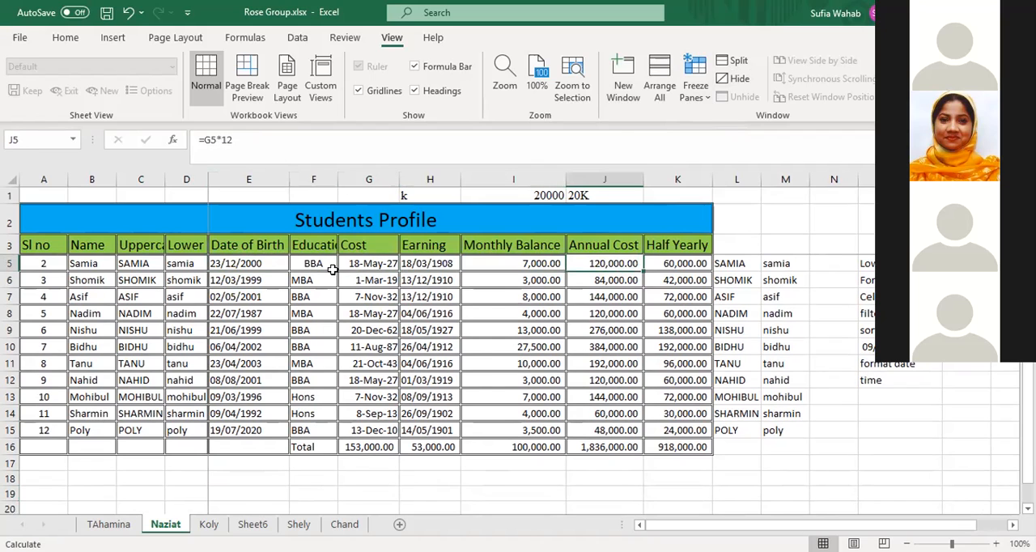
left_click(315, 262)
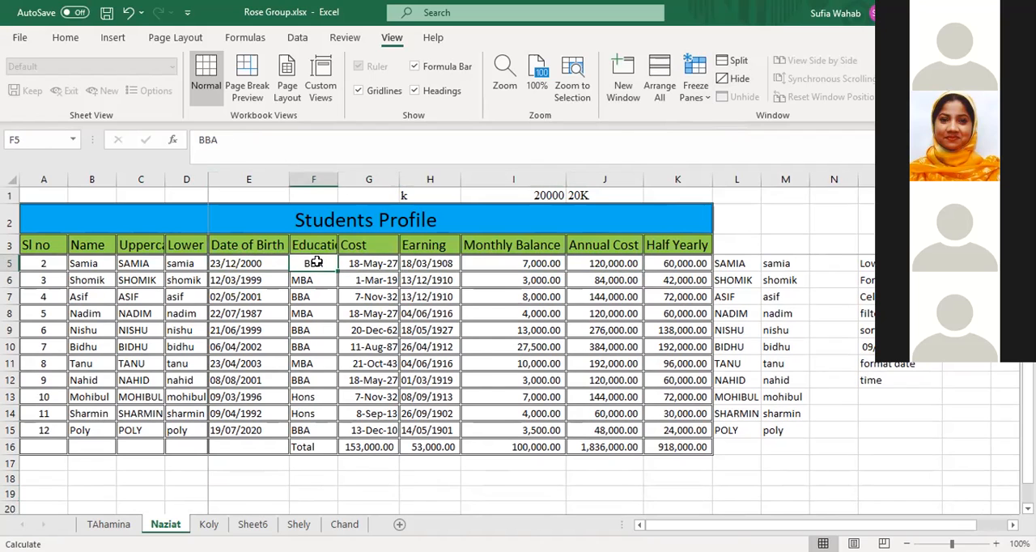
key("shift+Right")
key("shift+Right")
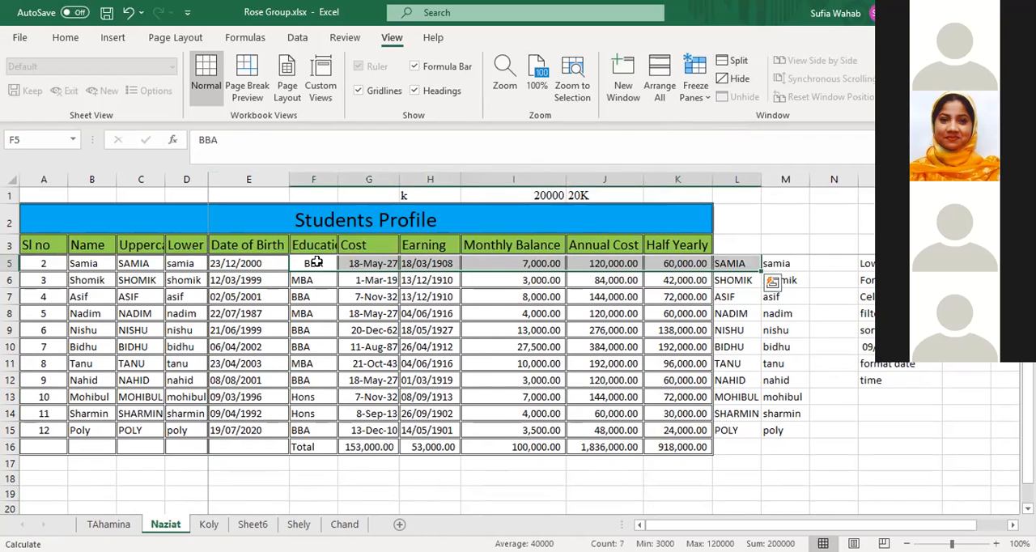
Unfreeze the panes of the Students Profile sheet and select the first Date of Birth cell, E4
left_click(232, 261)
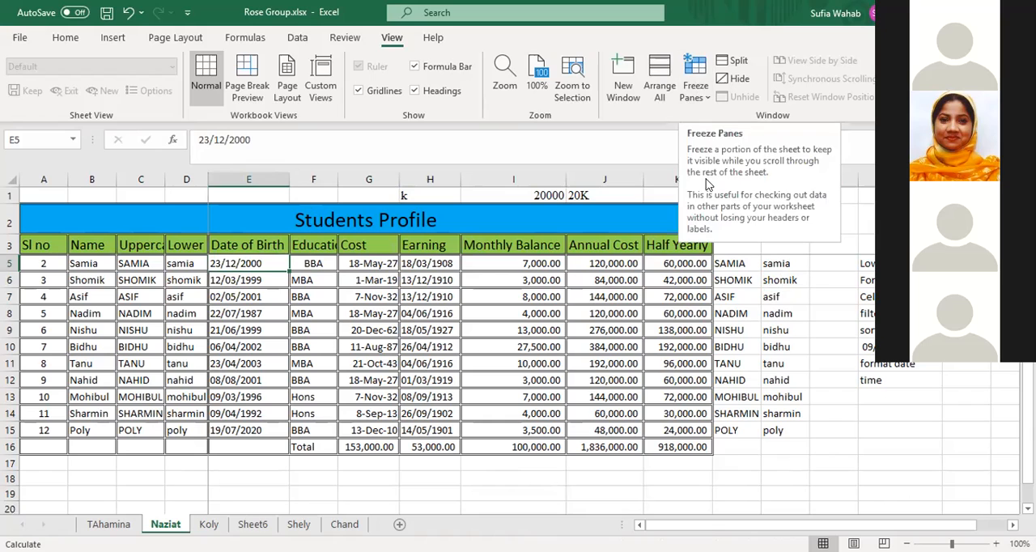
left_click(701, 97)
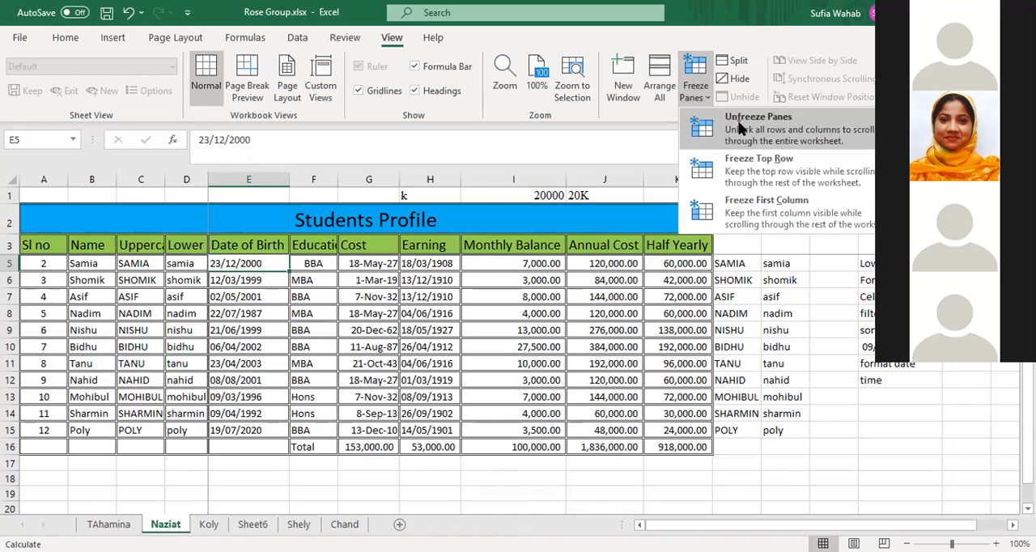
left_click(738, 128)
left_click(317, 346)
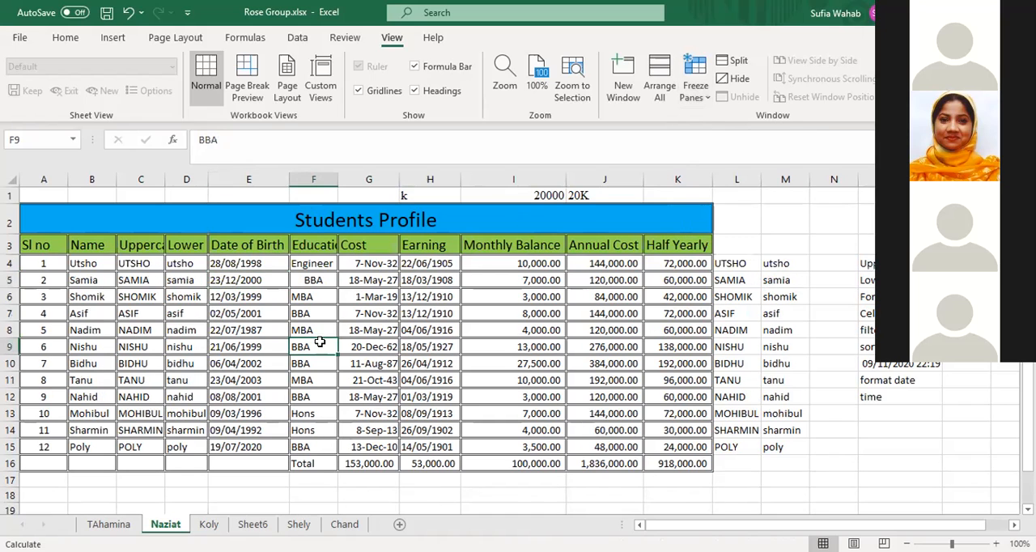
left_click(250, 267)
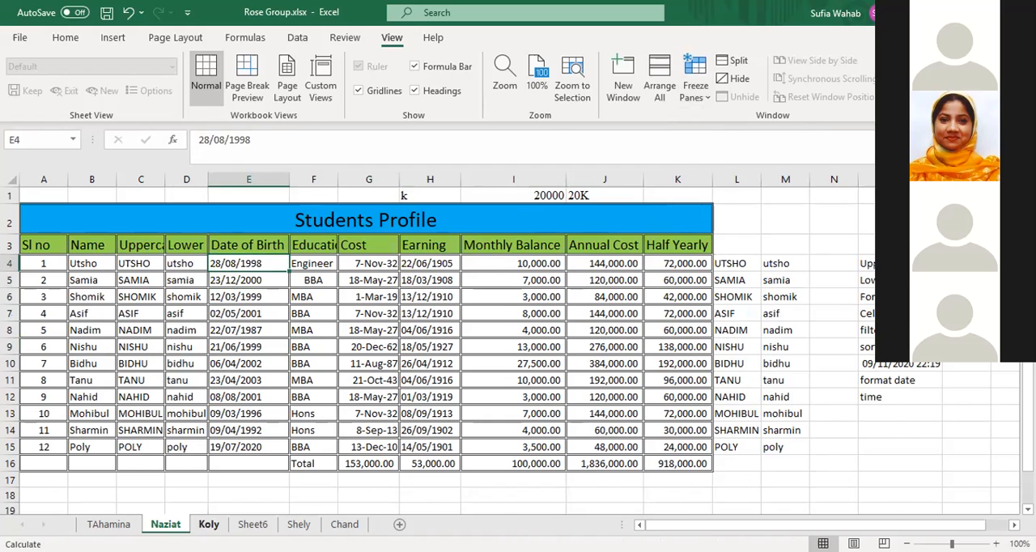
Look through the other sheets of the Rose Group workbook and switch to the Tulip Group.xlsx workbook
left_click(209, 523)
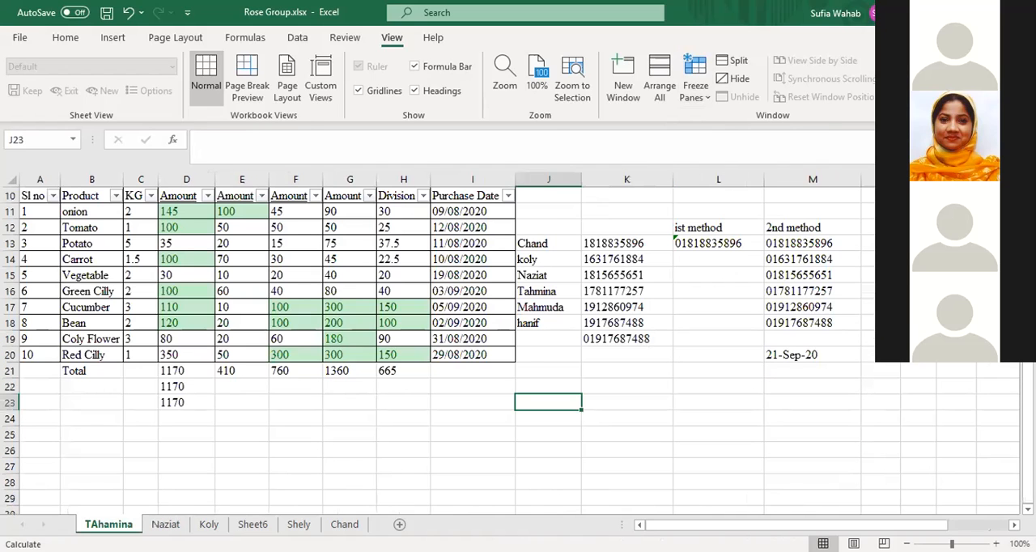
left_click(253, 524)
left_click(298, 524)
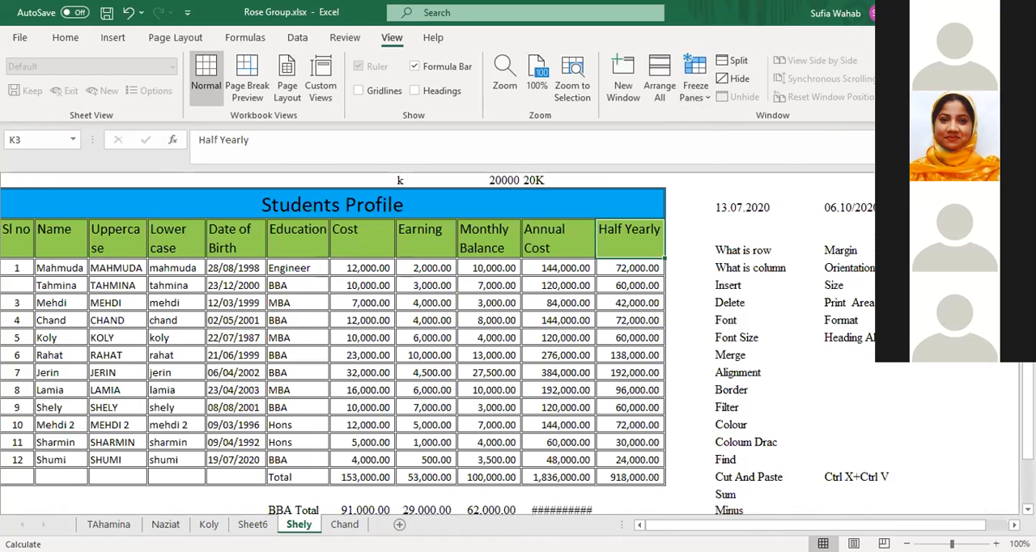
left_click(344, 523)
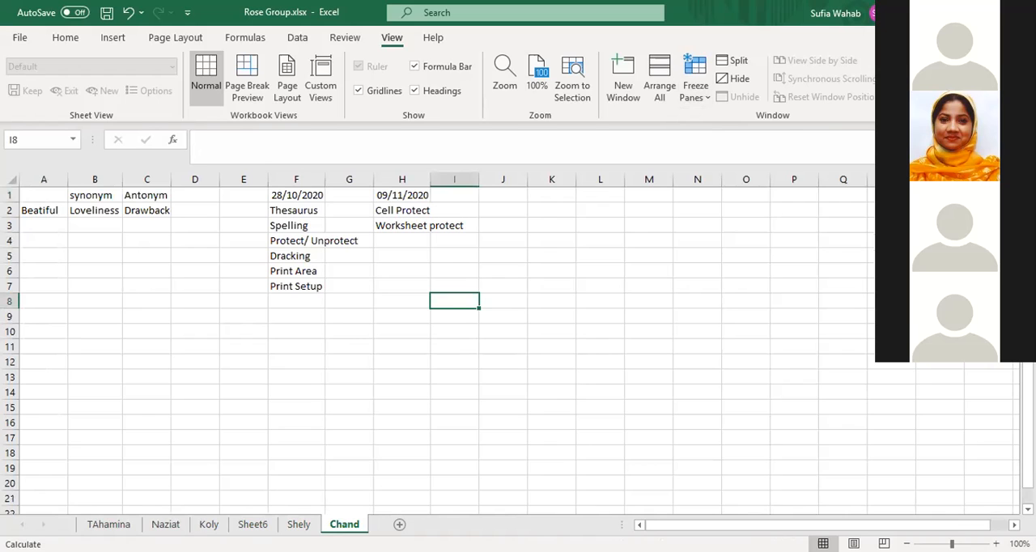
left_click(21, 41)
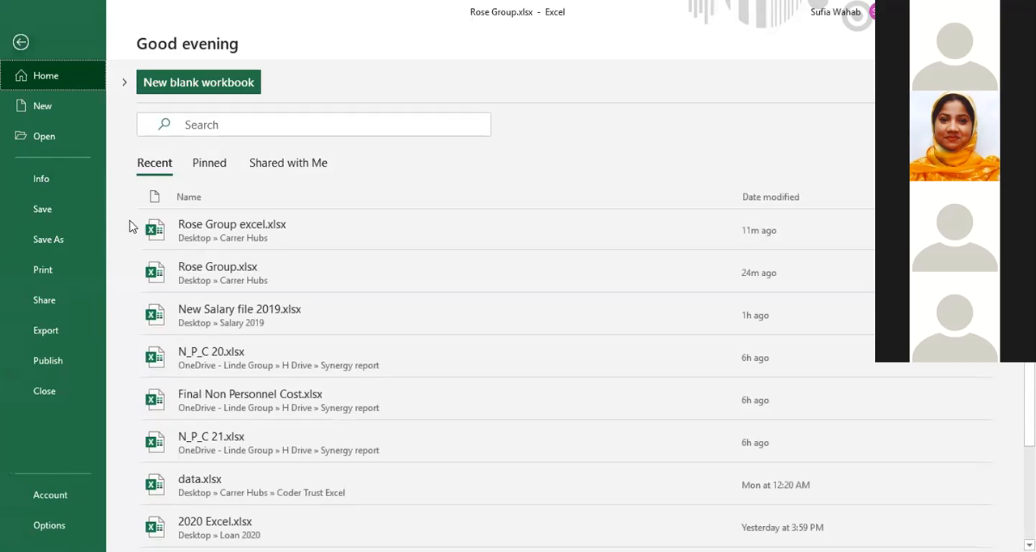
left_click(251, 227)
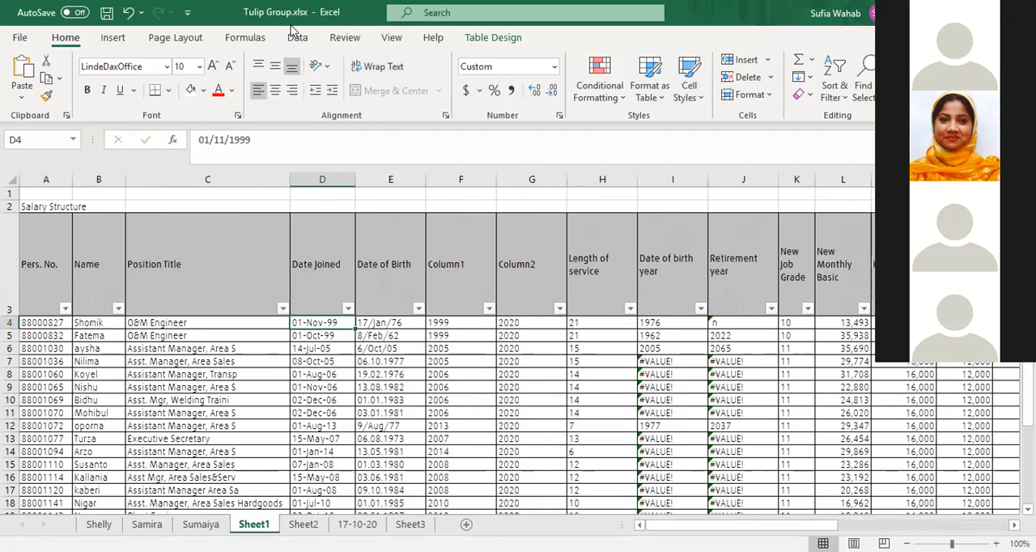
Freeze the panes at cell D4 of Sheet1, locking rows 1 to 3 and columns A to C of the Salary Structure table
left_click(392, 37)
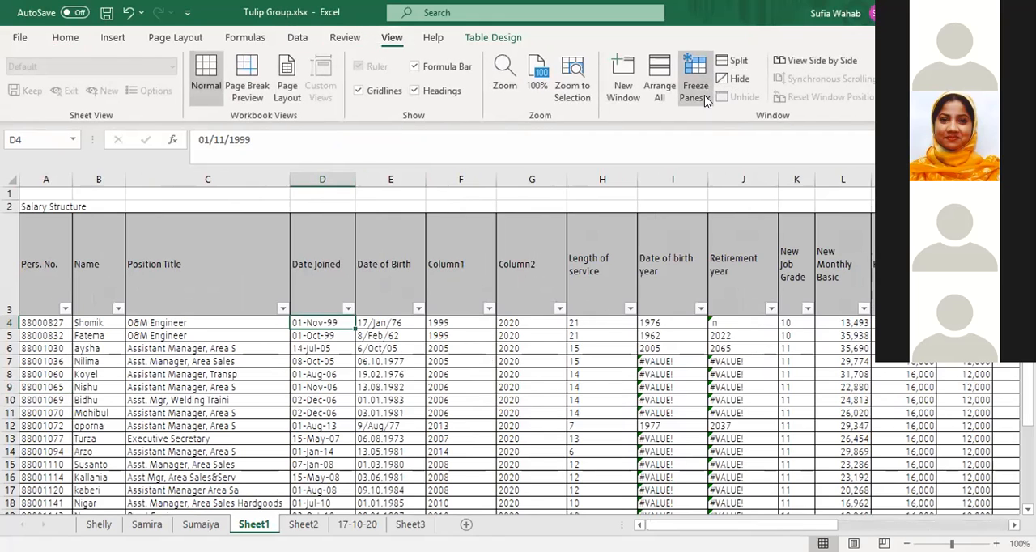
left_click(737, 121)
Move down past the end of the salary table and back up to check how the frozen header rows behave
key("Down")
key("Down")
key("Down")
key("Down")
key("Down")
key("Down")
key("Down")
key("Down")
key("Down")
key("Down")
key("Down")
key("Down")
key("Down")
key("Down")
key("Down")
key("Down")
key("Down")
key("Down")
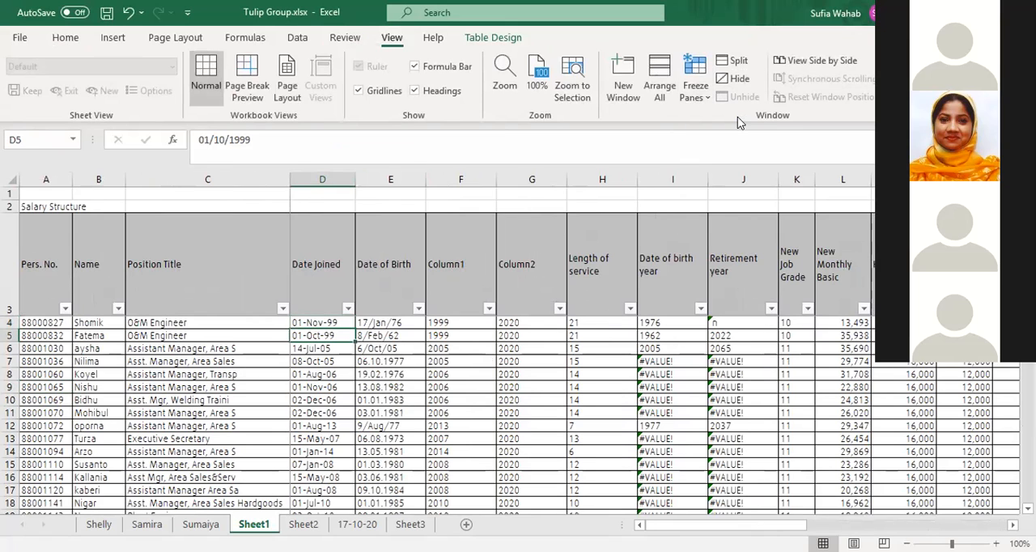
key("Down")
key("Down")
key("Down")
key("Down")
key("Down")
key("Down")
key("Down")
key("Down")
key("Down")
key("Down")
key("Down")
key("Down")
key("Down")
key("Down")
key("Down")
key("Down")
key("Down")
key("Down")
key("Down")
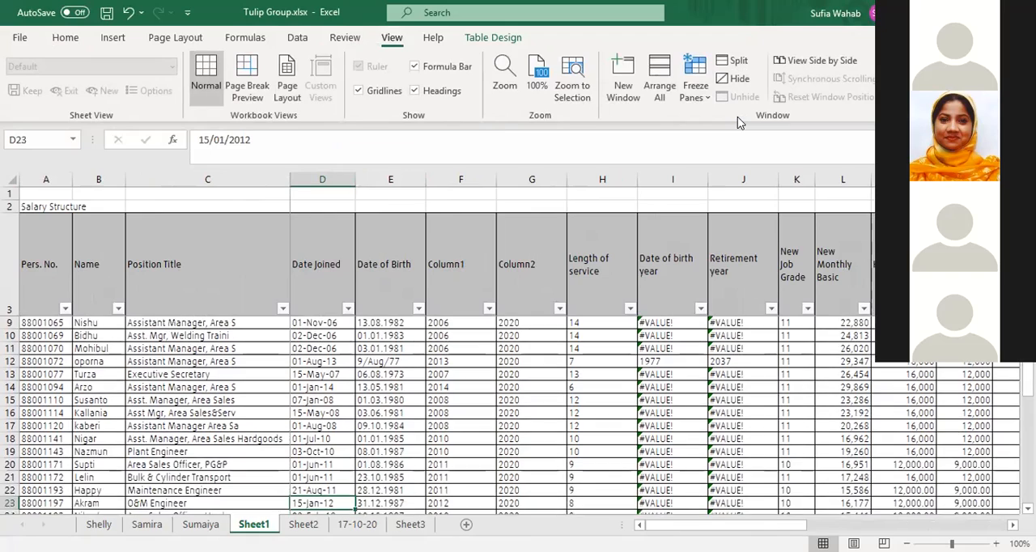
key("Down")
key("Down")
key("Down")
key("Down")
key("Down")
key("Down")
key("Up")
key("Up")
key("Up")
key("Up")
key("Up")
key("Up")
key("Up")
key("Up")
key("Up")
key("Up")
key("Up")
key("Up")
key("Up")
key("Up")
key("Up")
key("Up")
key("Up")
key("Up")
key("Up")
key("Up")
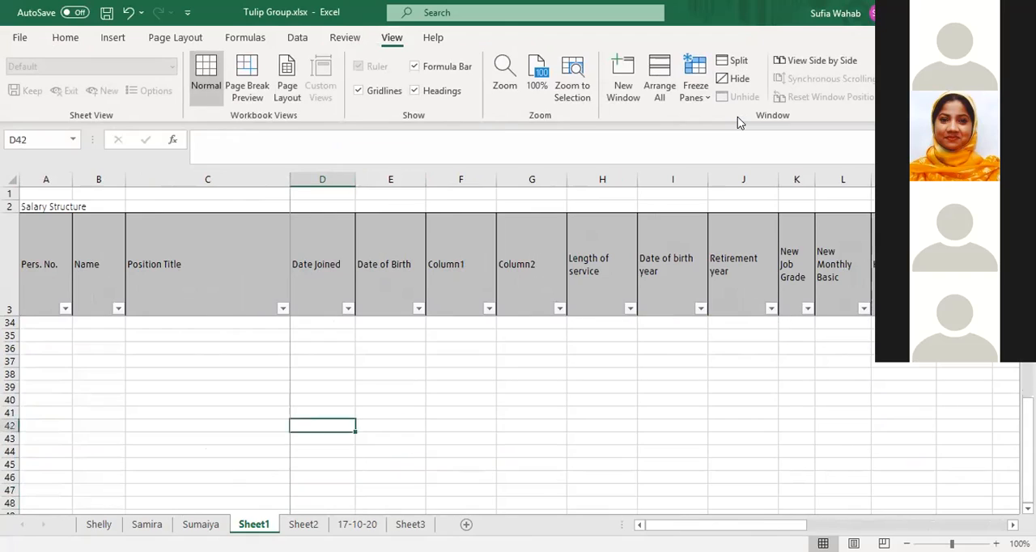
key("Up")
key("Up")
key("Up")
key("Up")
key("Up")
key("Up")
key("Up")
key("Up")
key("Up")
key("Up")
key("Up")
key("Up")
key("Up")
key("Up")
key("Up")
key("Up")
key("Up")
key("Up")
key("Up")
key("Up")
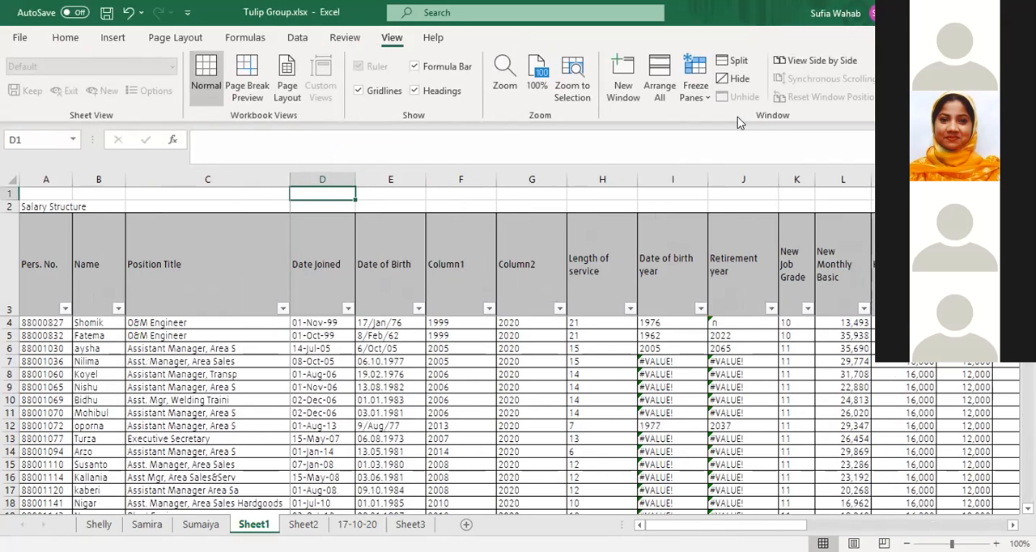
key("Down")
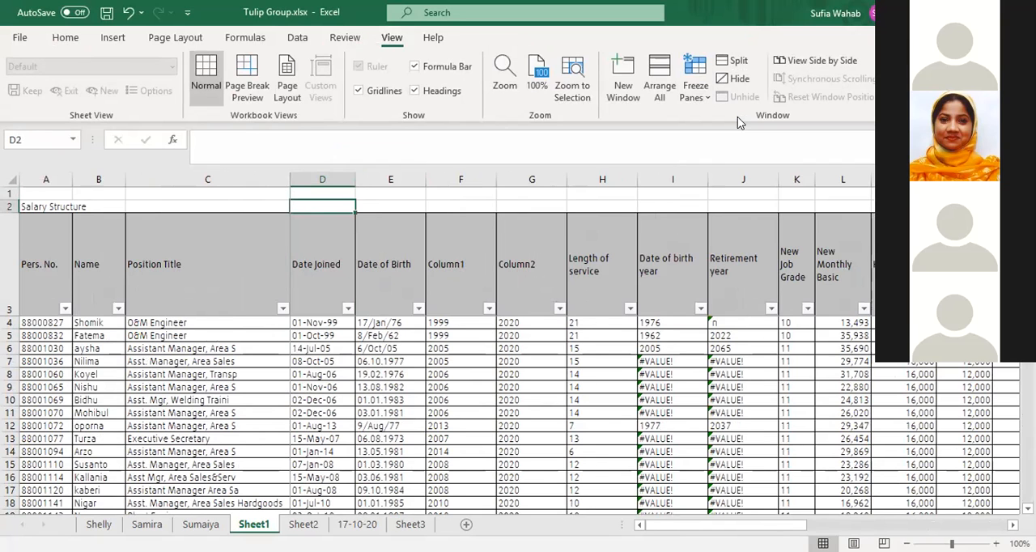
key("Down")
key("Down")
key("Down")
key("Down")
key("Down")
key("Down")
key("Down")
key("Down")
key("Down")
key("Down")
key("Down")
key("Down")
key("Down")
key("Down")
key("Down")
key("Down")
key("Down")
key("Down")
key("Down")
key("Down")
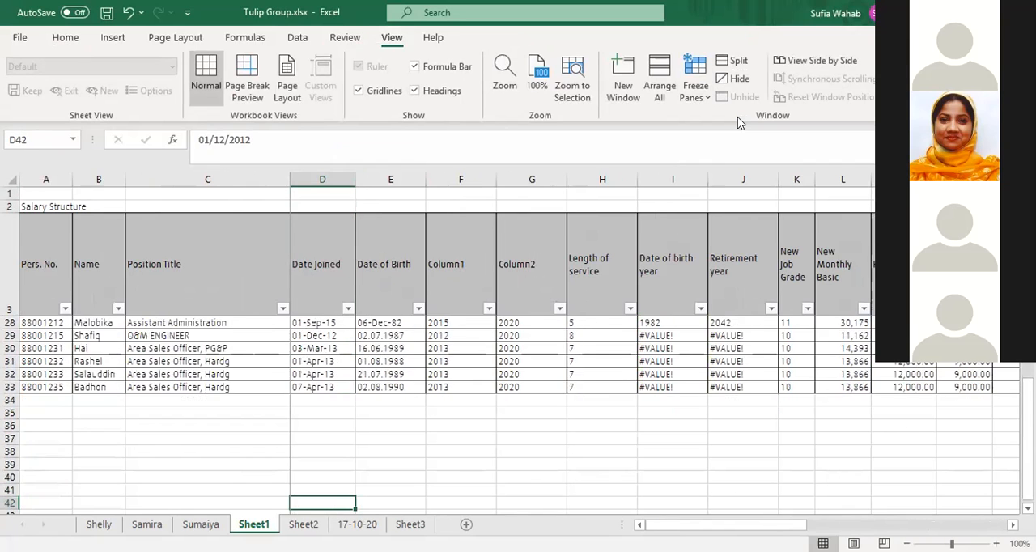
key("Up")
key("Up")
key("Up")
key("Up")
key("Up")
key("Up")
key("Up")
key("Up")
key("Up")
key("Up")
key("Up")
key("Up")
key("Up")
key("Up")
key("Up")
key("Up")
key("Up")
key("Up")
key("Up")
key("Up")
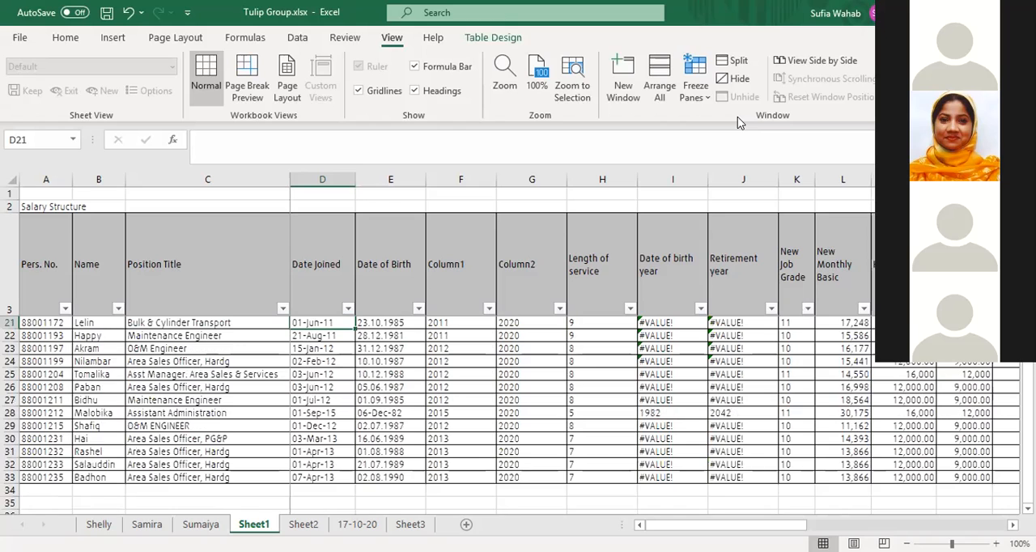
key("Up")
key("Up")
key("Up")
key("Up")
key("Up")
key("Up")
key("Up")
key("Up")
key("Up")
key("Up")
key("Up")
key("Up")
key("Up")
key("Up")
key("Up")
key("Up")
key("Up")
key("Up")
key("Up")
key("Up")
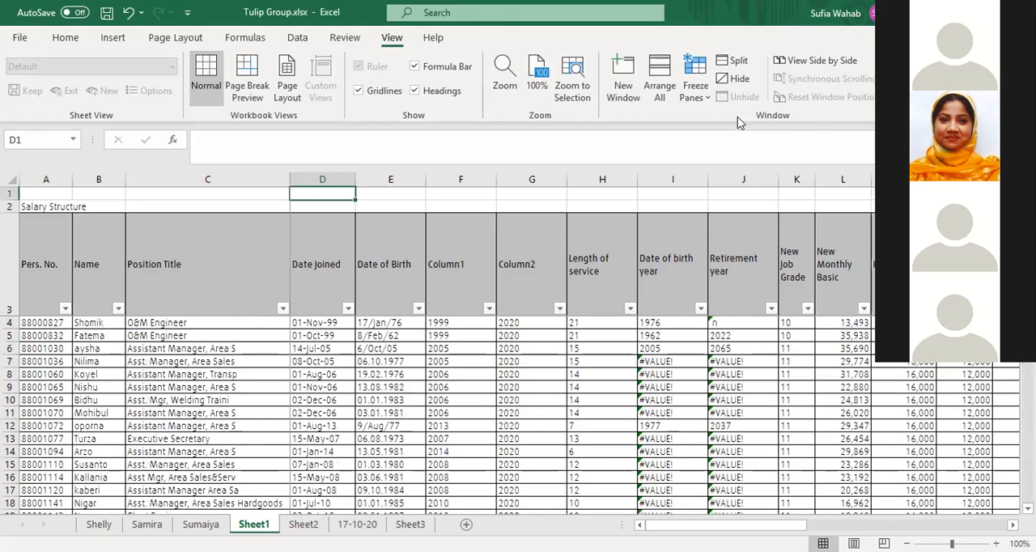
Unfreeze the panes of Sheet1 with the first Date Joined cell, D4, selected
left_click(340, 321)
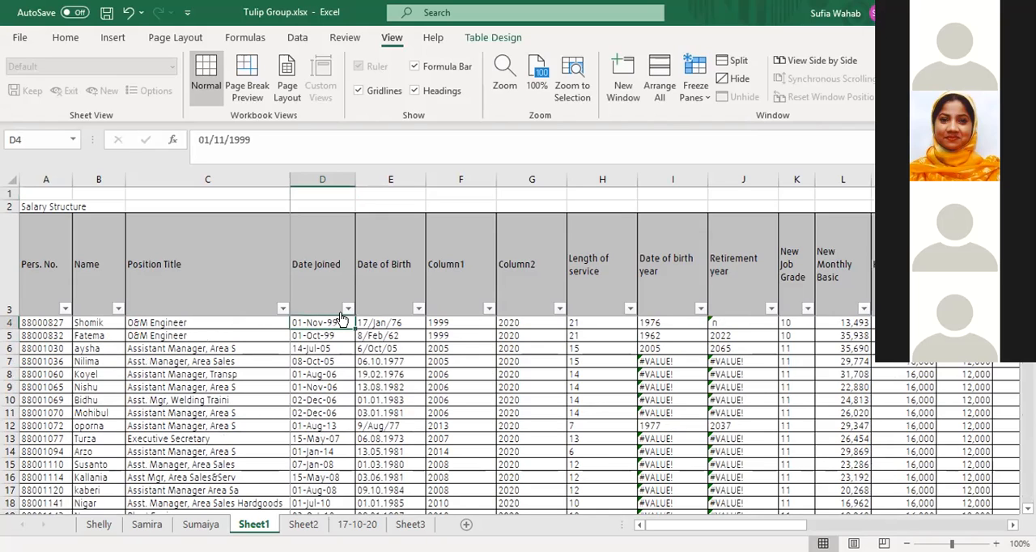
left_click(690, 102)
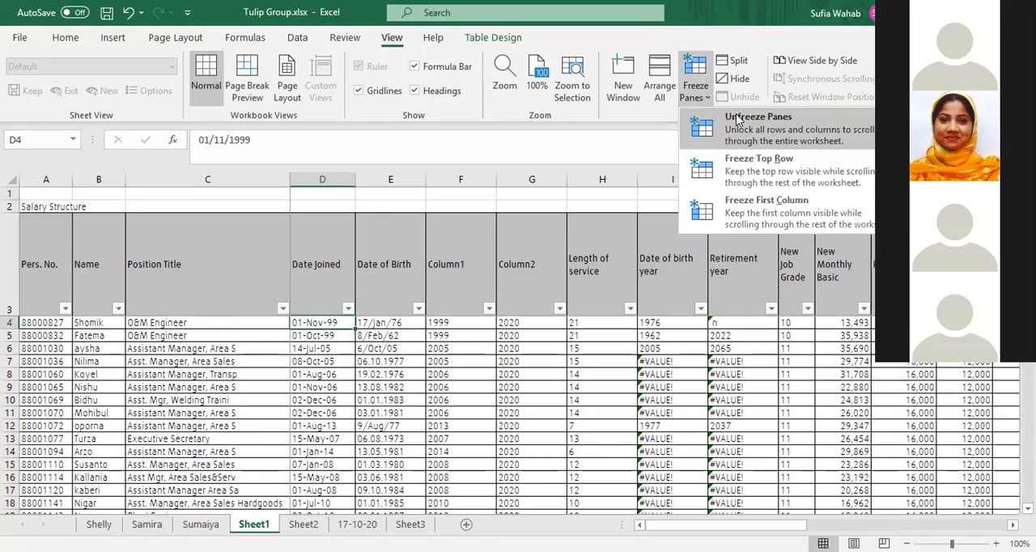
left_click(362, 289)
Move down and up column D of the salary table to check how the header rows behave without frozen panes
key("Down")
key("Down")
key("Down")
key("Down")
key("Down")
key("Down")
key("Down")
key("Down")
key("Down")
key("Down")
key("Down")
key("Down")
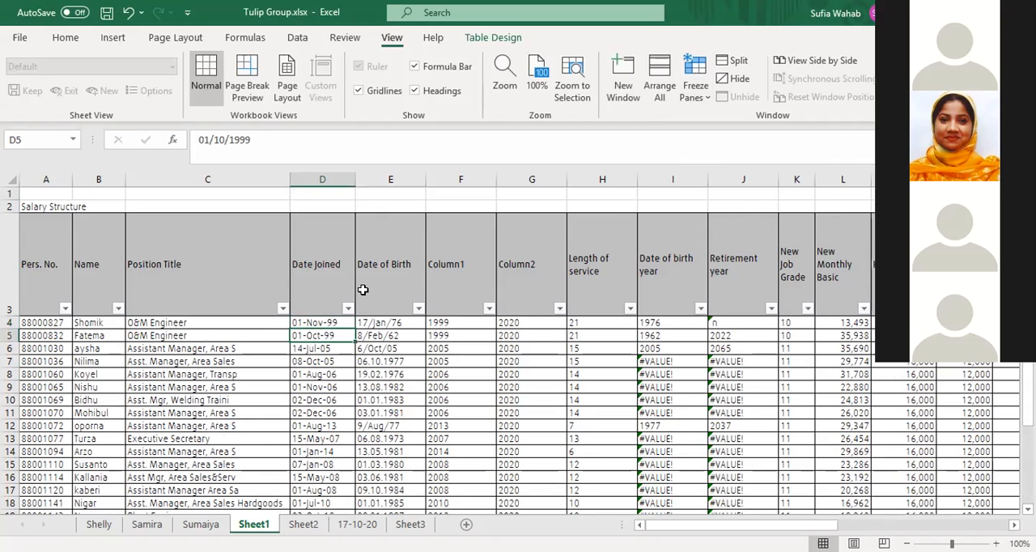
key("Down")
key("Down")
key("Down")
key("Down")
key("Down")
key("Down")
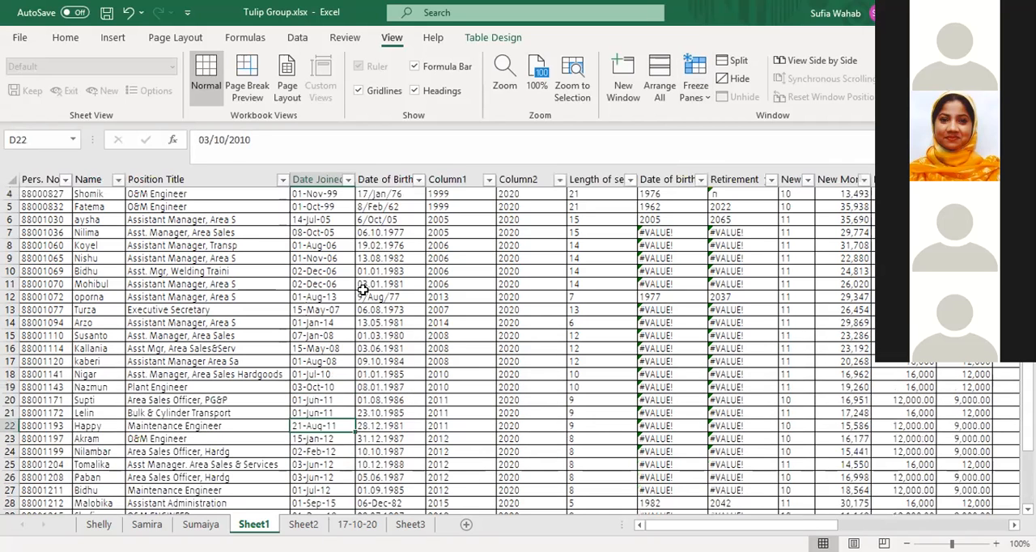
key("Down")
key("Down")
key("Down")
key("Down")
key("Down")
key("Down")
key("Down")
key("Down")
key("Down")
key("Down")
key("Down")
key("Down")
key("Down")
key("Down")
key("Down")
key("Down")
key("Down")
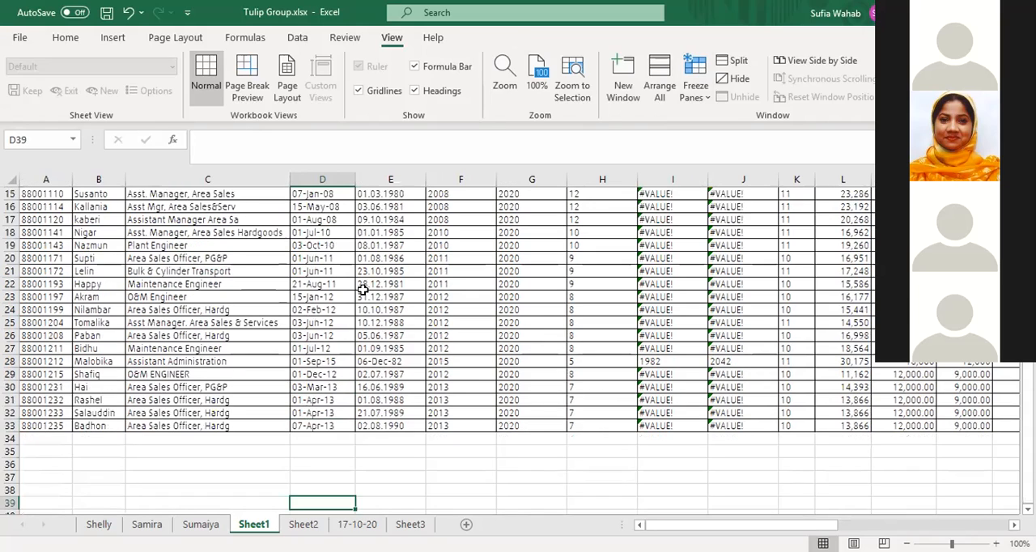
key("Up")
key("Up")
key("Up")
key("Up")
key("Up")
key("Up")
key("Up")
key("Up")
key("Up")
key("Up")
key("Up")
key("Up")
key("Up")
key("Up")
key("Up")
key("Up")
key("Up")
key("Up")
key("Up")
key("Up")
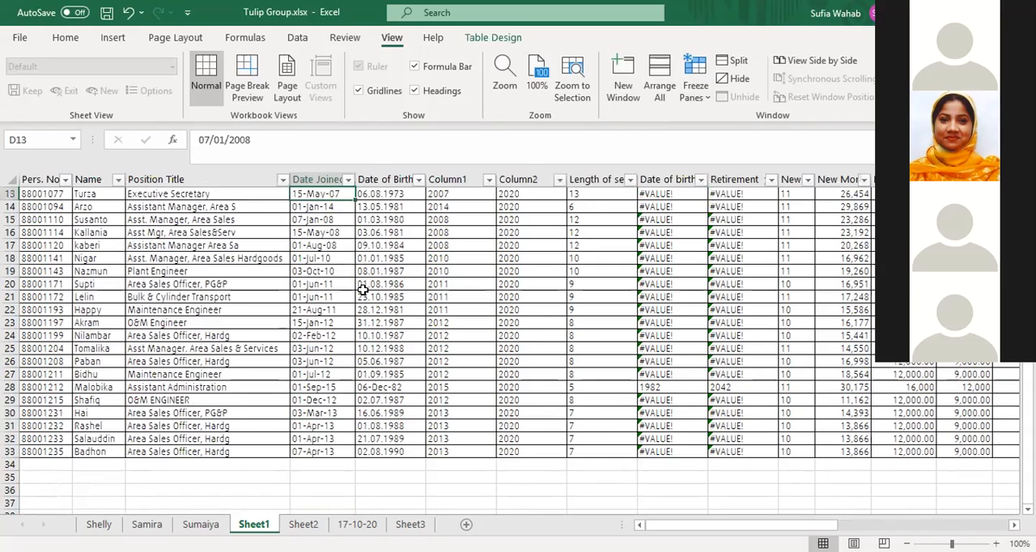
key("Up")
key("Up")
key("Up")
key("Up")
key("Up")
key("Up")
key("Up")
key("Down")
key("Down")
key("Down")
key("Down")
key("Down")
key("Down")
key("Down")
key("Down")
key("Down")
key("Down")
key("Down")
key("Down")
key("Down")
key("Down")
key("Down")
key("Down")
key("Down")
key("Down")
key("Down")
key("Down")
key("Down")
key("Down")
key("Down")
key("Down")
key("Down")
key("Down")
key("Down")
key("Down")
key("Down")
key("Down")
key("Down")
key("Down")
key("Down")
key("Down")
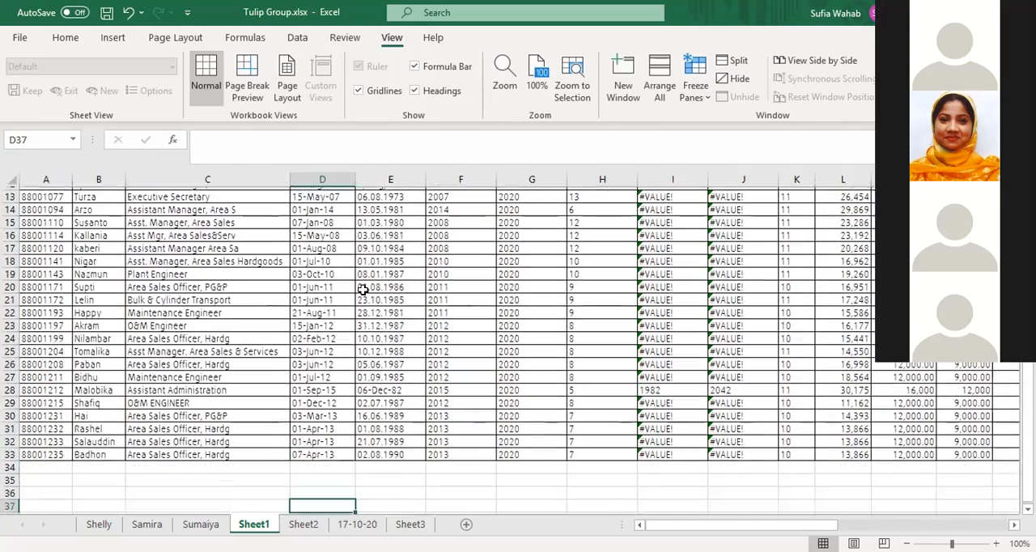
key("Up")
key("Up")
key("Up")
key("Up")
key("Up")
key("Up")
key("Up")
key("Up")
key("Up")
key("Up")
key("Up")
key("Up")
key("Up")
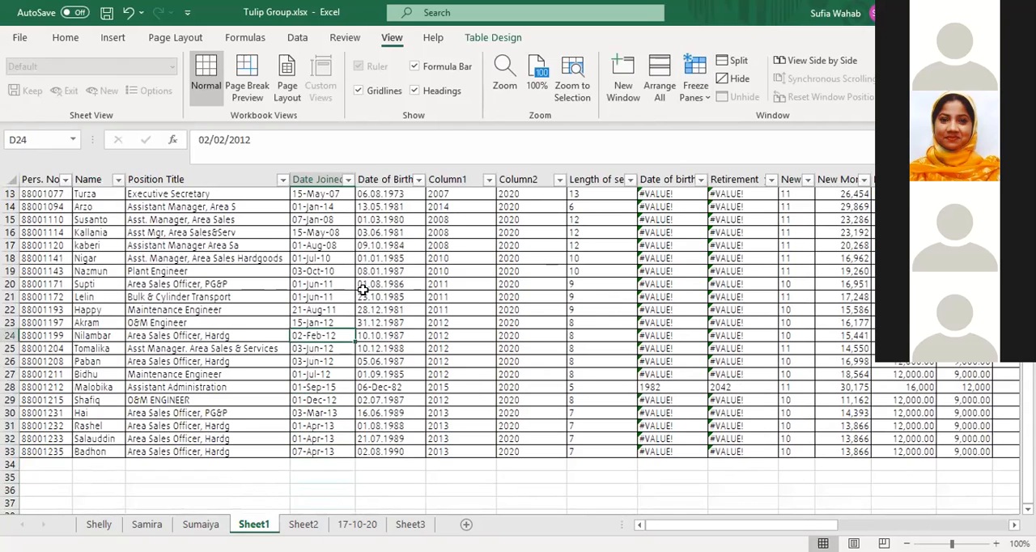
key("Up")
key("Up")
key("Up")
key("Up")
key("Up")
key("Up")
key("Up")
key("Up")
key("Up")
key("Up")
key("Up")
key("Up")
key("Up")
key("Up")
key("Up")
key("Up")
key("Up")
key("Up")
key("Up")
key("Up")
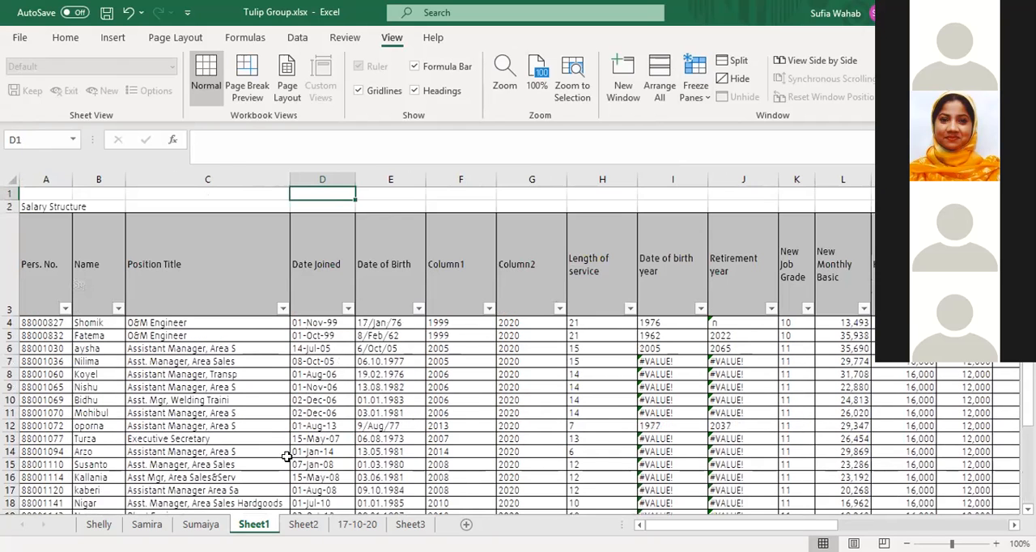
Freeze the panes of Sheet1 again at cell D4, locking rows 1 to 3 and columns A to C
left_click(329, 322)
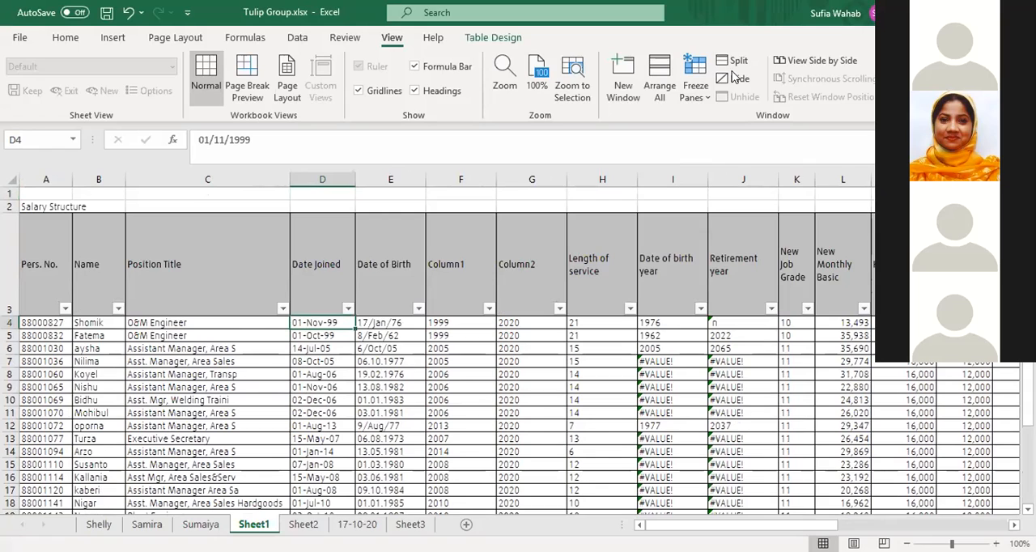
left_click(695, 87)
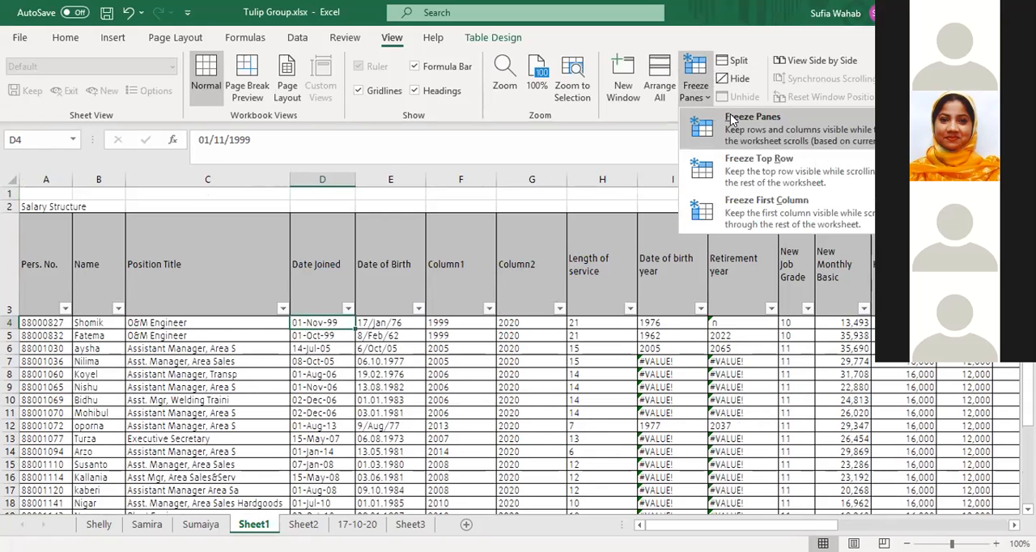
left_click(731, 119)
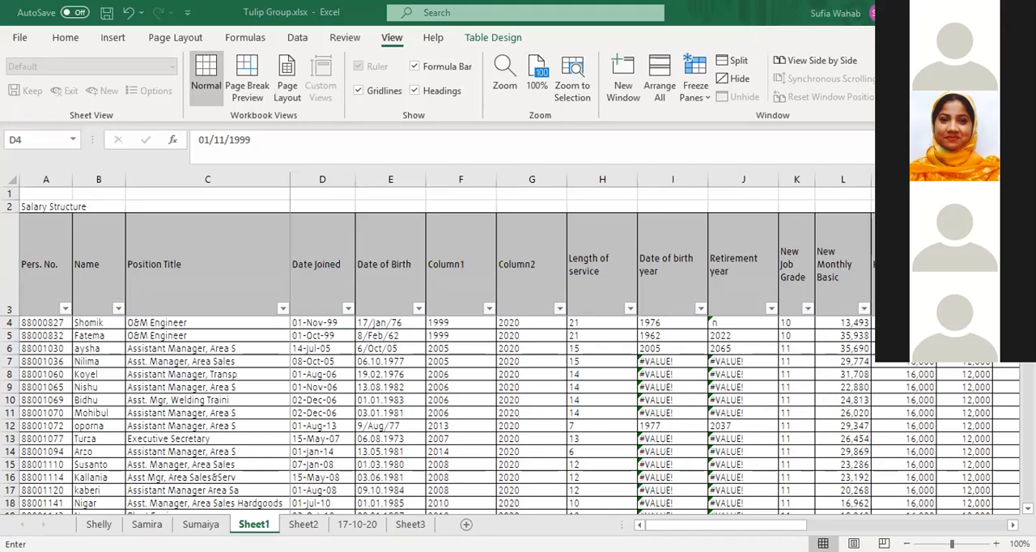
Move down the Date Joined column from D4 and return to the first rows to check the frozen header again
key("Escape")
left_click(325, 322)
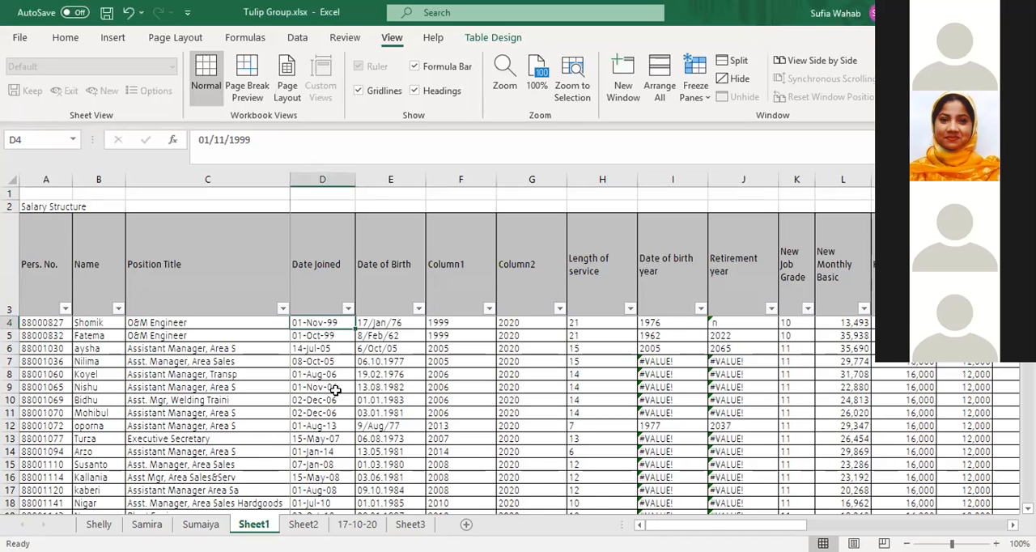
key("Down")
key("Down")
key("Down")
key("Down")
key("Down")
key("Down")
key("Down")
key("Down")
key("Down")
key("Down")
key("Down")
key("Down")
key("Down")
key("Down")
key("Down")
key("Down")
key("Down")
key("Down")
key("Down")
key("Down")
key("Down")
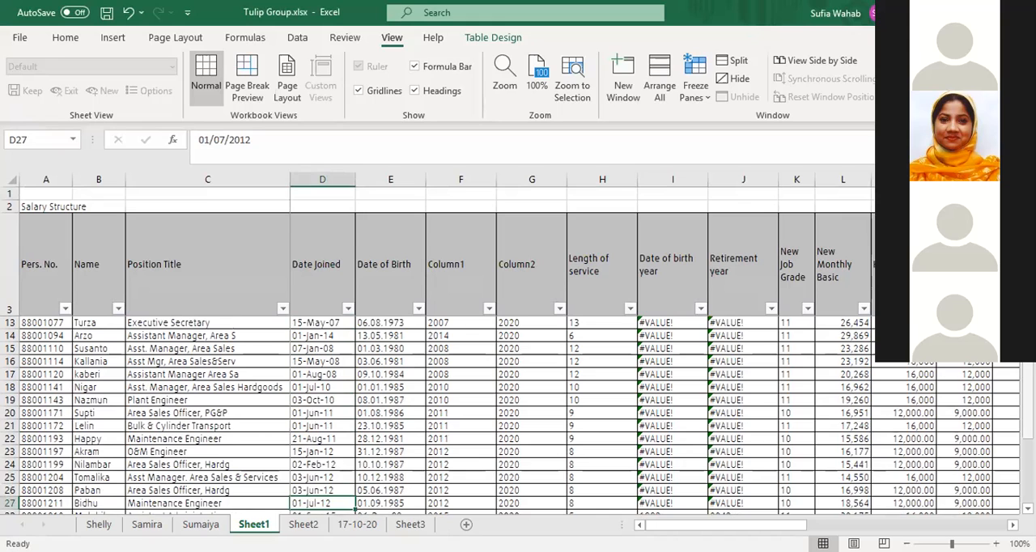
scroll(1027, 401, "up", 3)
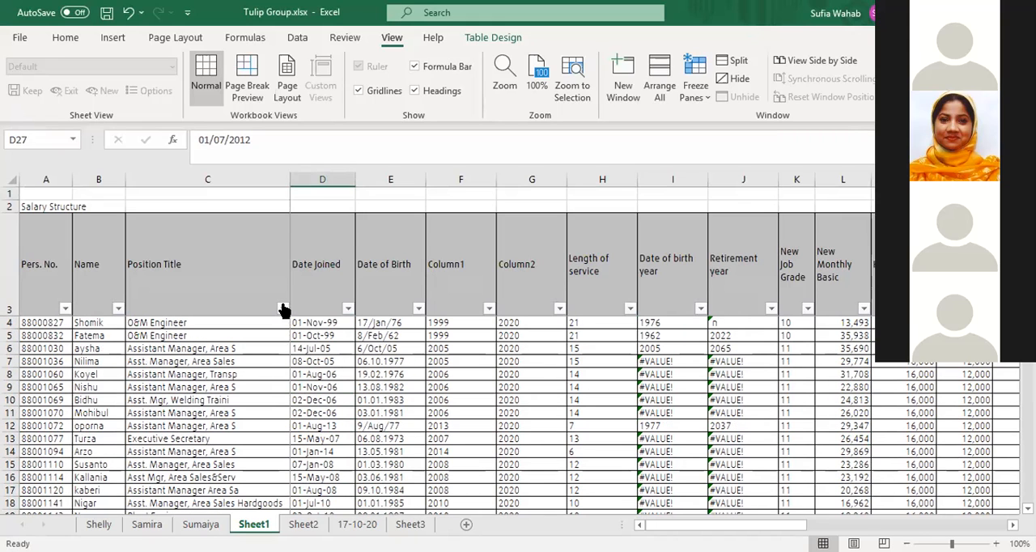
Replace the current freeze with one at the Date Joined header, D3, locking rows 1 and 2 and columns A to C
left_click(315, 276)
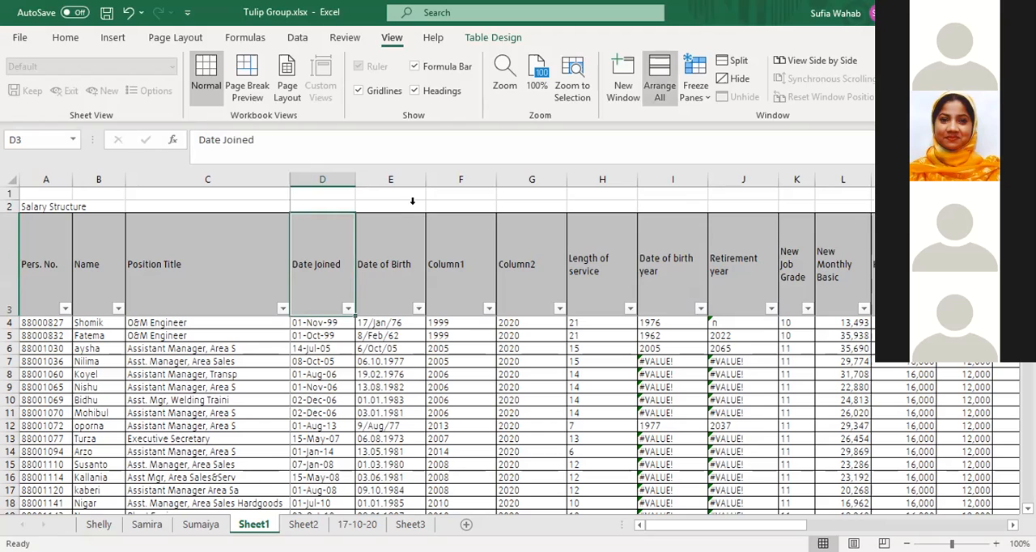
left_click(695, 85)
left_click(724, 123)
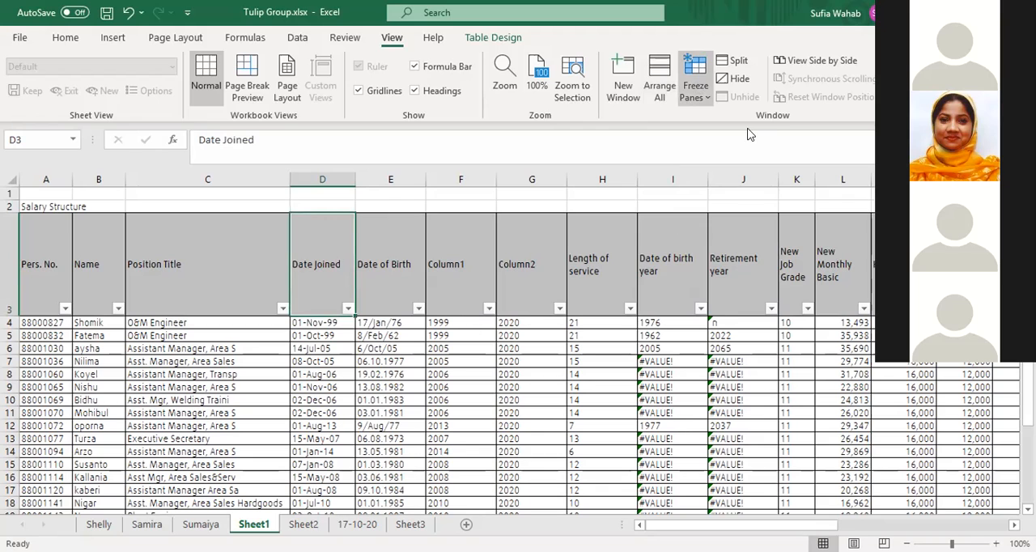
Move across row 5 beyond the table's last column to check how the frozen columns A to C behave
key("Right")
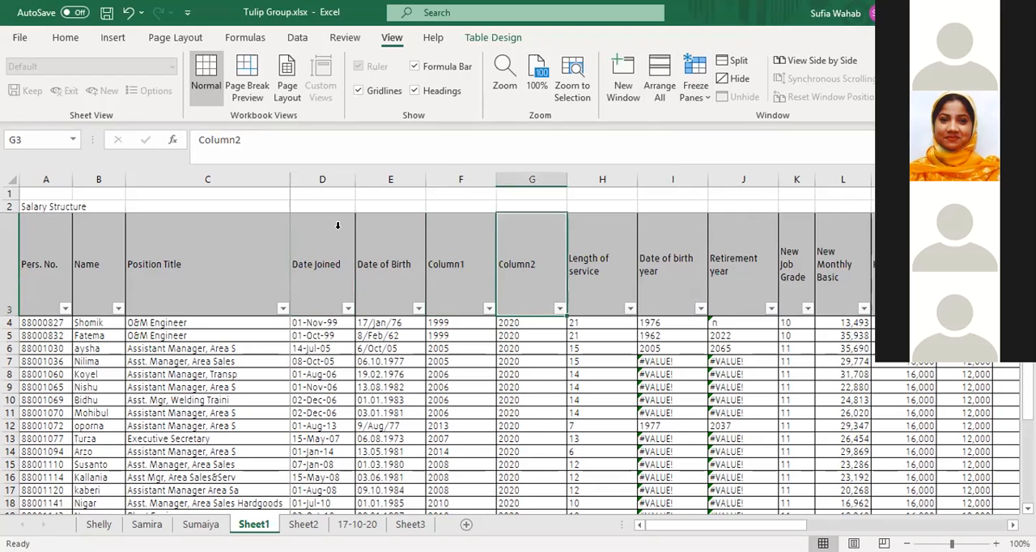
key("Right")
key("Down")
key("Down")
key("Right")
key("Right")
key("Right")
key("Right")
key("Right")
key("Right")
key("Right")
key("Right")
key("Right")
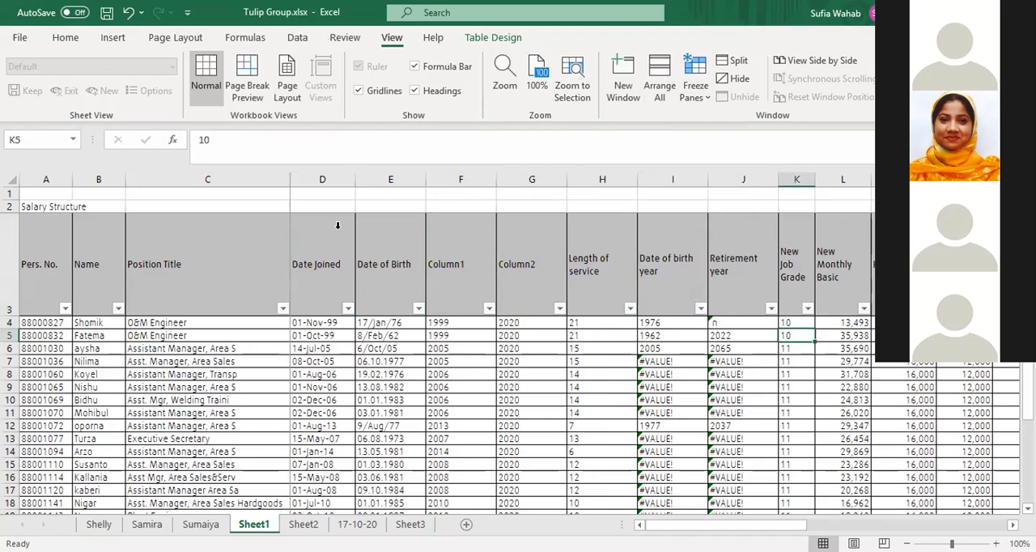
key("Right")
key("Right")
key("Right")
key("Right")
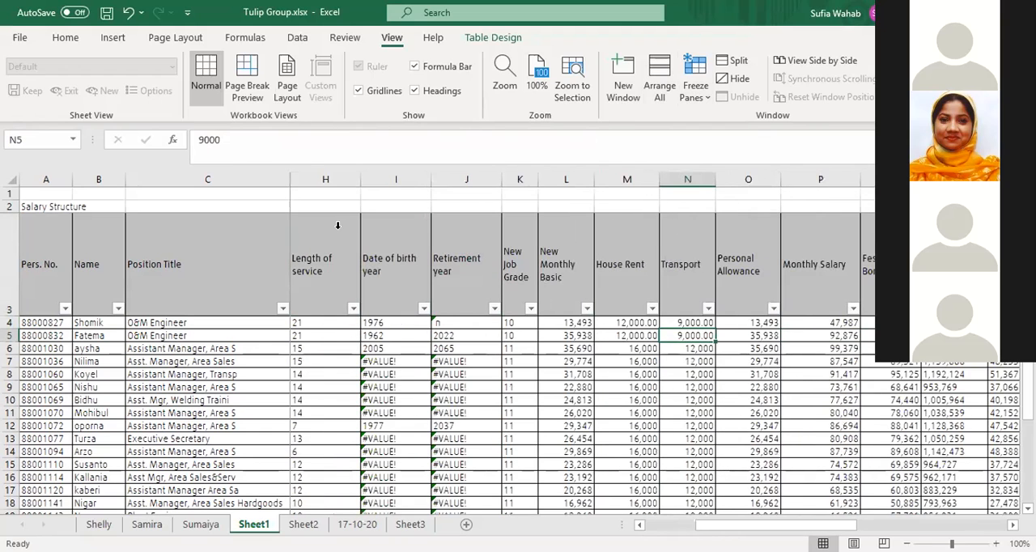
key("Right")
key("Right")
key("Right")
key("Right")
key("Right")
key("Right")
key("Right")
key("Right")
key("Right")
key("Right")
key("Right")
key("Right")
key("Right")
key("Right")
key("Right")
key("Right")
key("Right")
key("Right")
key("Right")
key("Right")
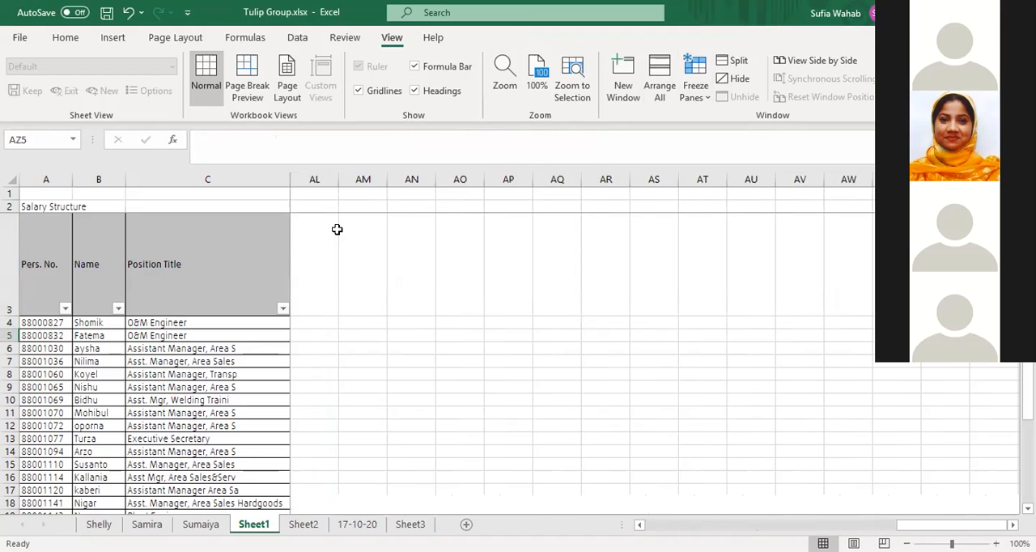
Move back along row 5 from beyond the table to the Length of service column to check the frozen columns
key("Left")
key("Left")
key("Left")
key("Left")
key("Left")
key("Left")
key("Left")
key("Left")
key("Left")
key("Left")
key("Left")
key("Left")
key("Left")
key("Left")
key("Left")
key("Left")
key("Left")
key("Left")
key("Left")
key("Left")
key("Left")
key("Left")
key("Left")
key("Left")
key("Left")
key("Left")
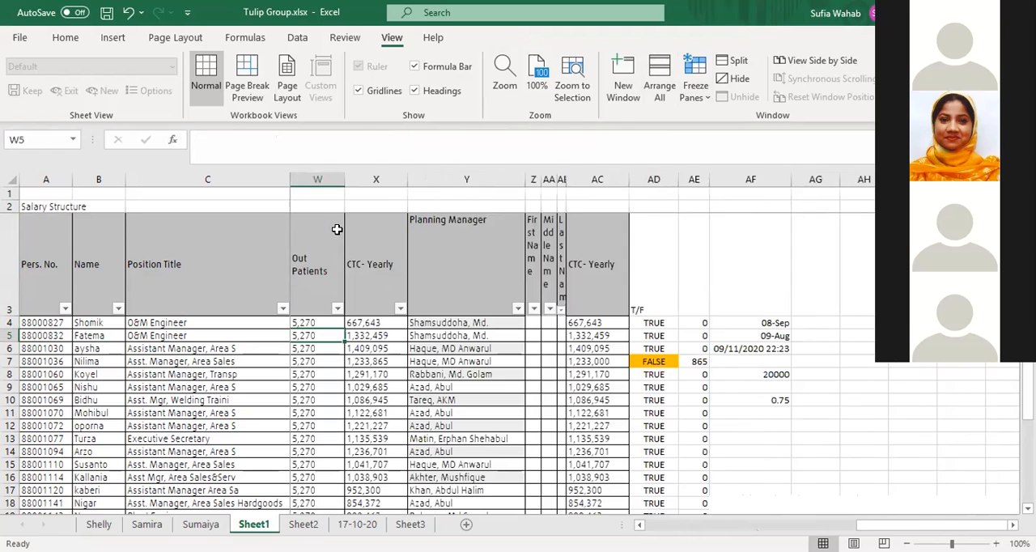
key("Left")
key("Left")
key("Left")
key("Left")
key("Left")
key("Left")
key("Left")
key("Left")
key("Left")
key("Left")
key("Left")
key("Left")
key("Left")
key("Left")
key("Left")
key("Left")
key("Left")
key("Left")
key("Left")
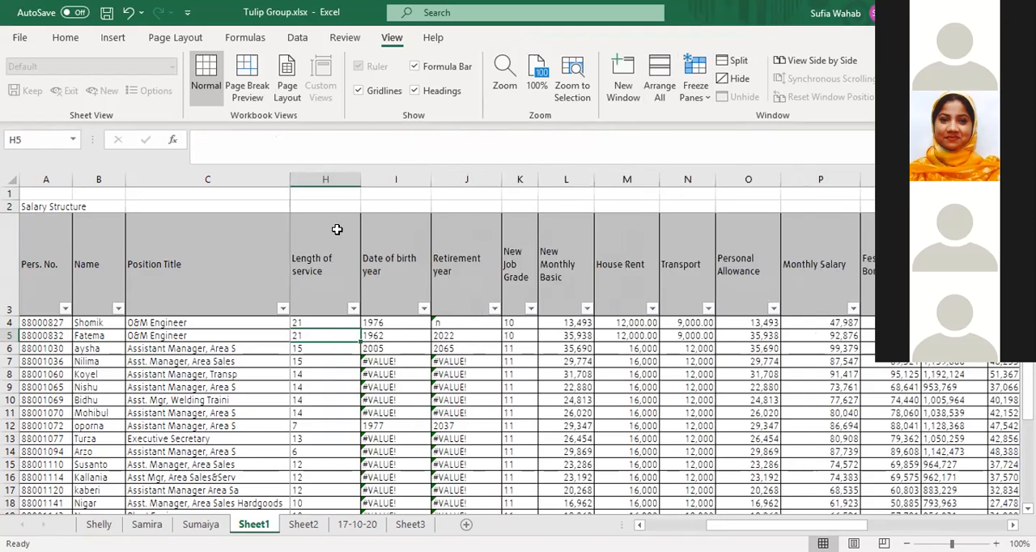
Move along header row 3 from Date Joined past the table's last column and back to Pers. No. to check the freeze
left_click(313, 266)
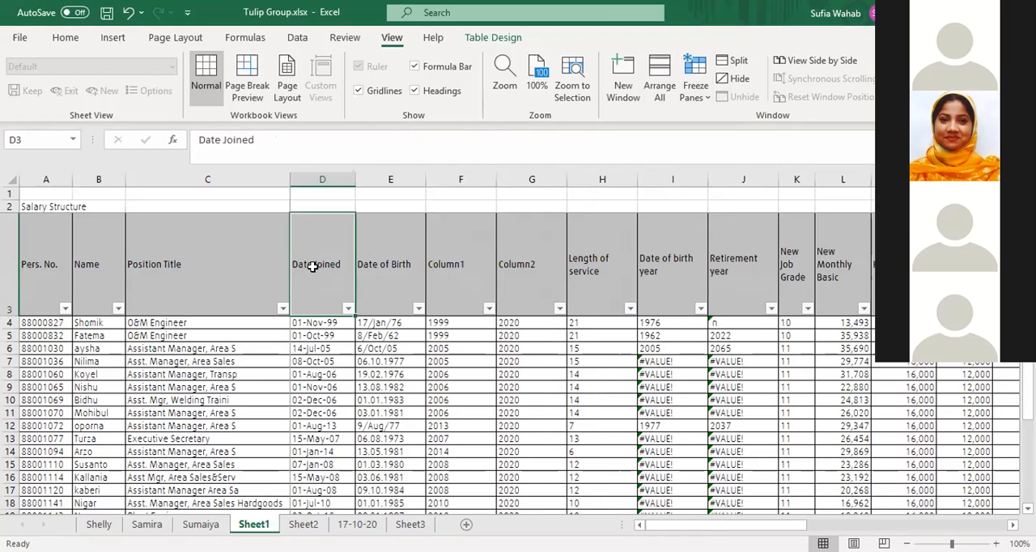
key("Right")
key("Right")
key("Right")
key("Right")
key("Right")
key("Right")
key("Right")
key("Right")
key("Right")
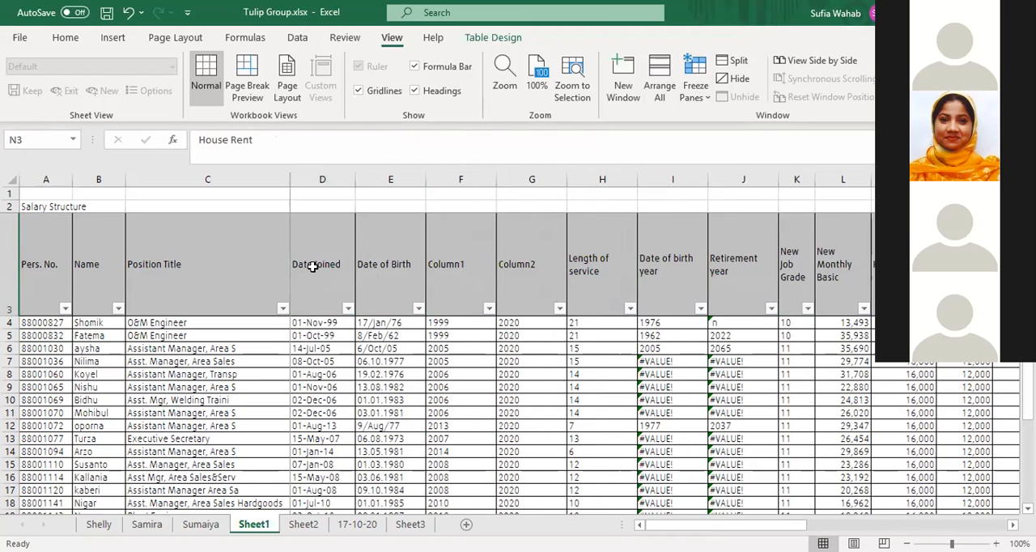
key("Right")
key("Right")
key("Right")
key("Right")
key("Right")
key("Right")
key("Right")
key("Right")
key("Right")
key("Right")
key("Right")
key("Right")
key("Right")
key("Right")
key("Right")
key("Right")
key("Right")
key("Right")
key("Right")
key("Right")
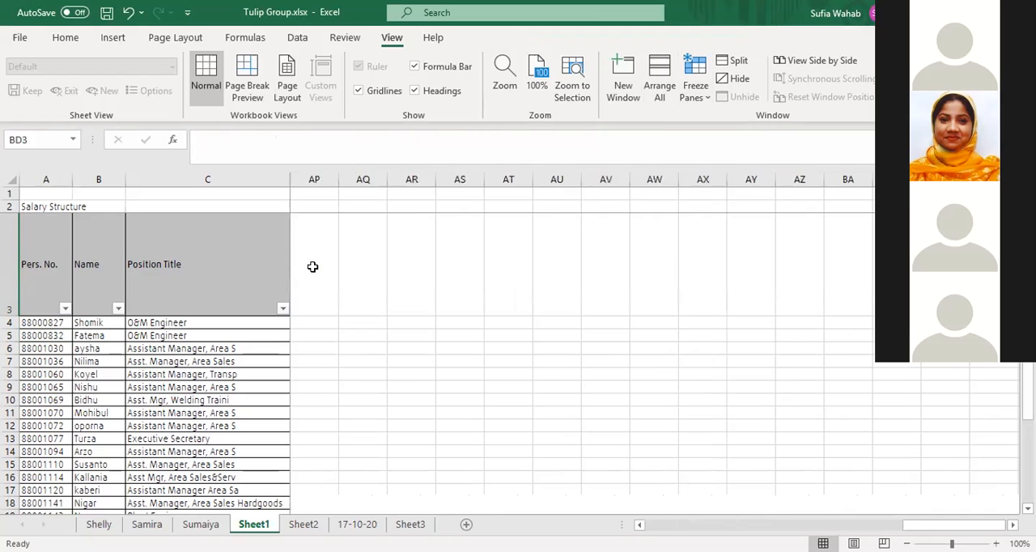
key("Left")
key("Left")
key("Left")
key("Left")
key("Left")
key("Left")
key("Left")
key("Left")
key("Left")
key("Left")
key("Left")
key("Left")
key("Left")
key("Left")
key("Left")
key("Left")
key("Left")
key("Left")
key("Left")
key("Left")
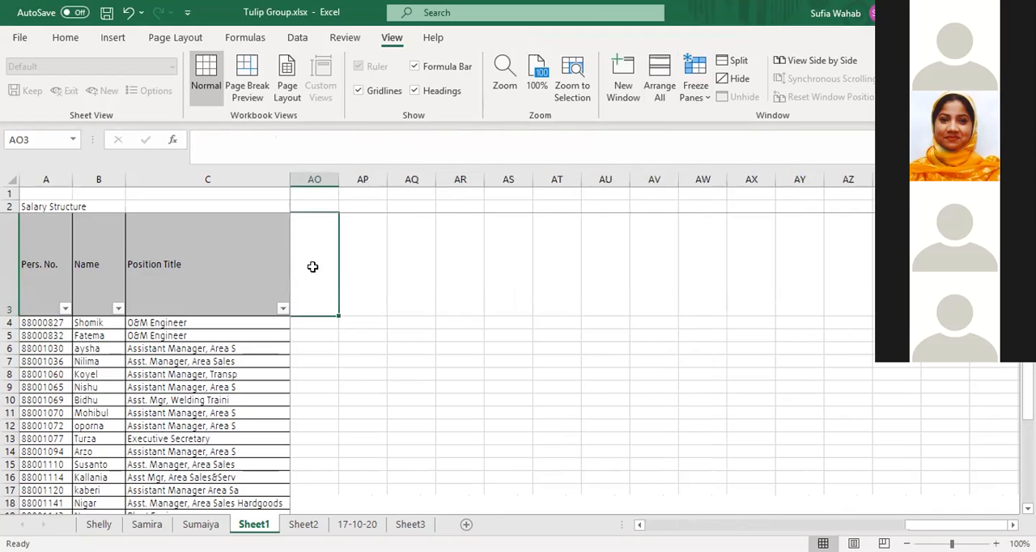
key("Left")
key("Left")
key("Left")
key("Left")
key("Left")
key("Left")
key("Left")
key("Left")
key("Left")
key("Left")
key("Left")
key("Left")
key("Left")
key("Left")
key("Left")
key("Left")
key("Left")
key("Left")
key("Left")
key("Left")
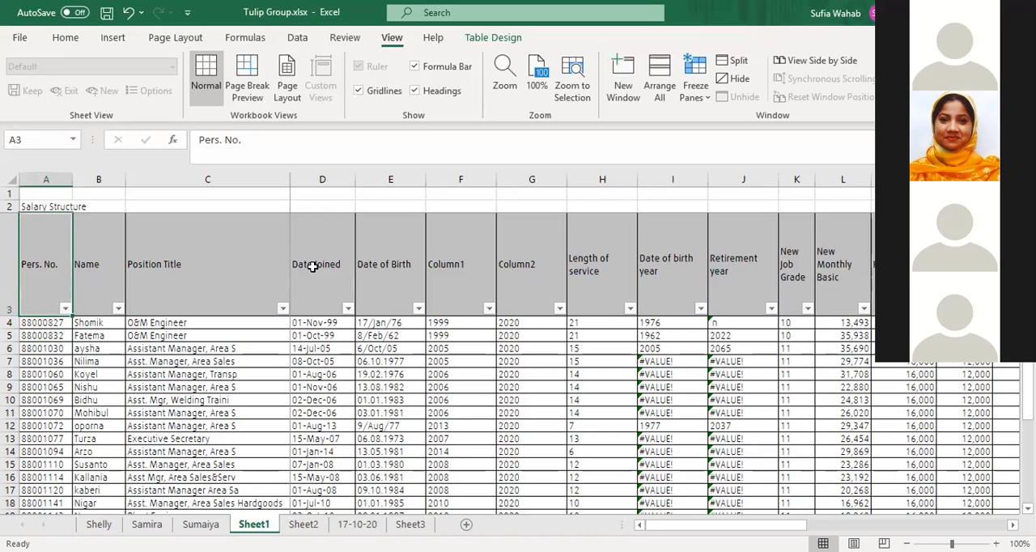
Move across row 4 from D4 to beyond the table's last column to check that columns A to C stay in view
left_click(321, 321)
key("Right")
key("Right")
key("Right")
key("Right")
key("Right")
key("Right")
key("Right")
key("Right")
key("Right")
key("Right")
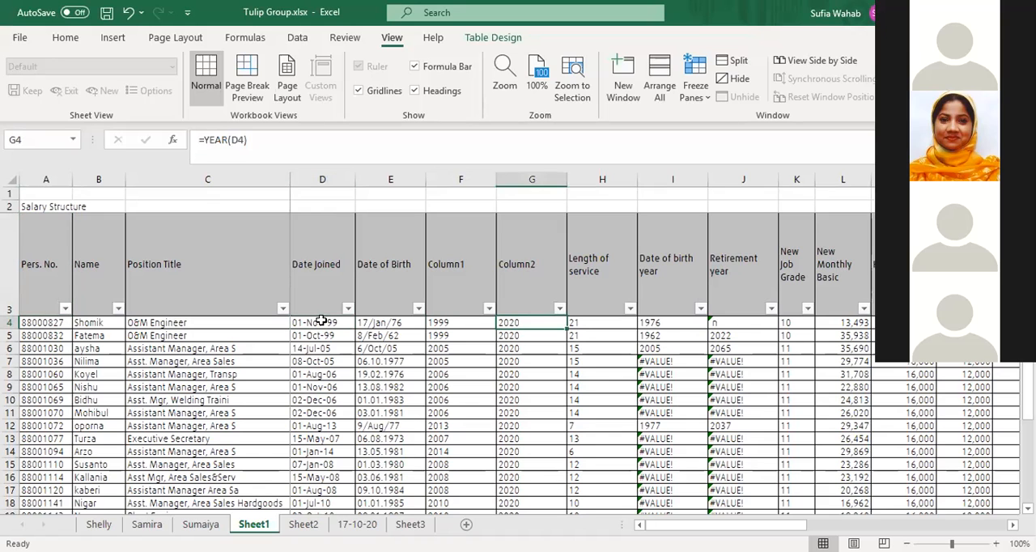
key("Right")
key("Right")
key("Right")
key("Right")
key("Right")
key("Right")
key("Right")
key("Right")
key("Right")
key("Right")
key("Right")
key("Right")
key("Right")
key("Right")
key("Right")
key("Right")
key("Right")
key("Right")
key("Right")
key("Right")
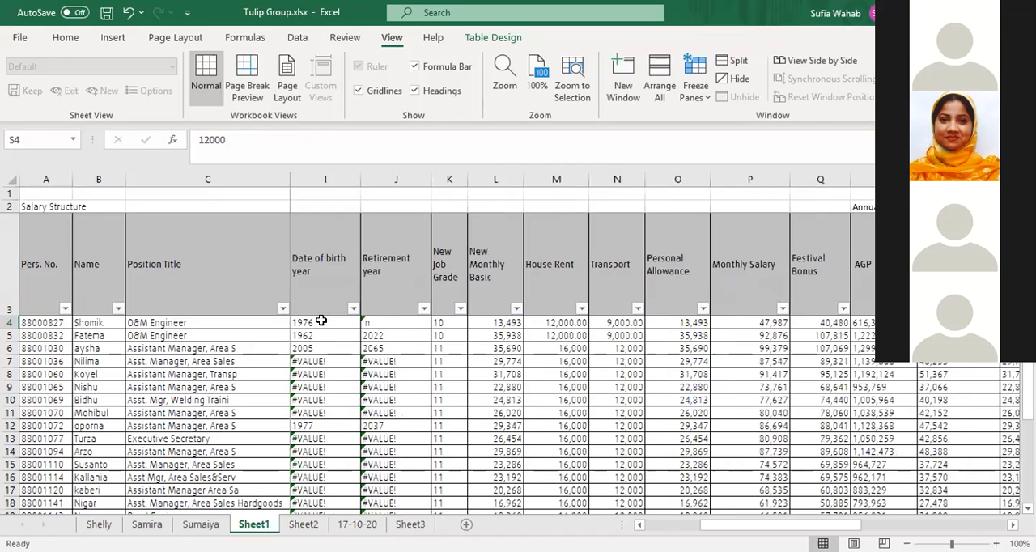
key("Right")
key("Right")
key("Right")
key("Right")
key("Right")
key("Right")
key("Right")
Return along row 4 to the table's first columns, checking each scrolled column against the frozen columns A to C
key("Left")
key("Left")
key("Left")
key("Left")
key("Left")
key("Left")
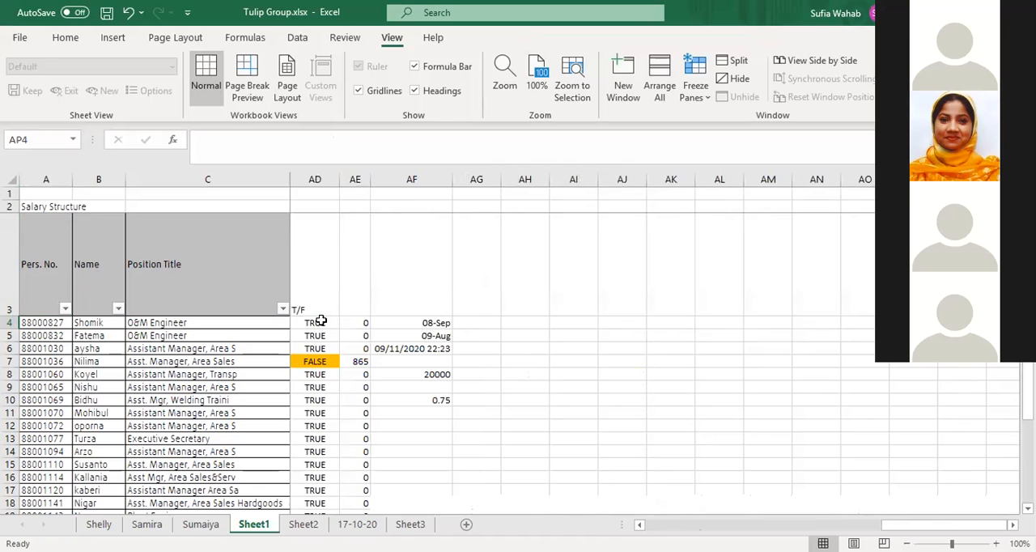
key("Left")
key("Left")
key("Left")
key("Left")
key("Left")
key("Left")
key("Left")
key("Left")
key("Left")
key("Left")
key("Left")
key("Left")
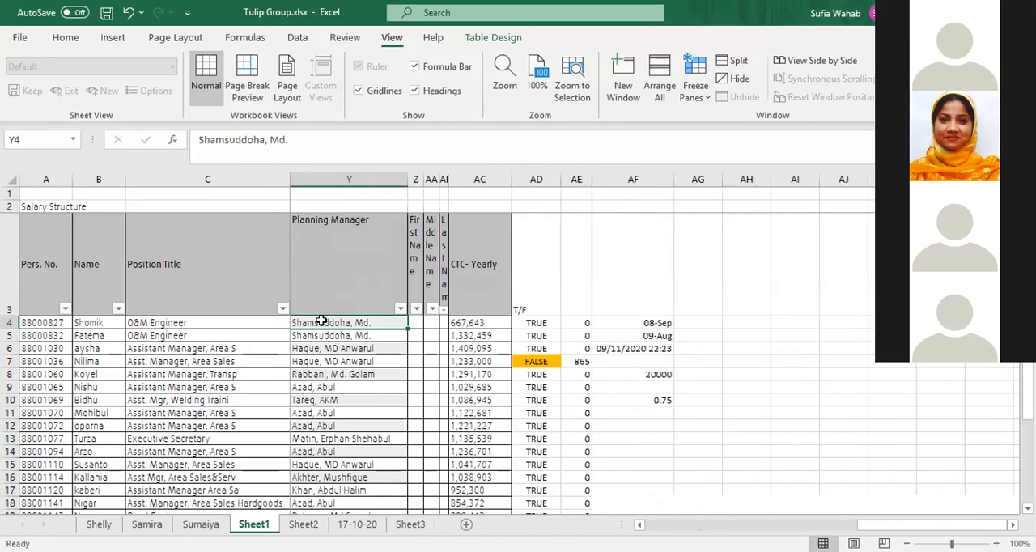
key("Left")
key("Left")
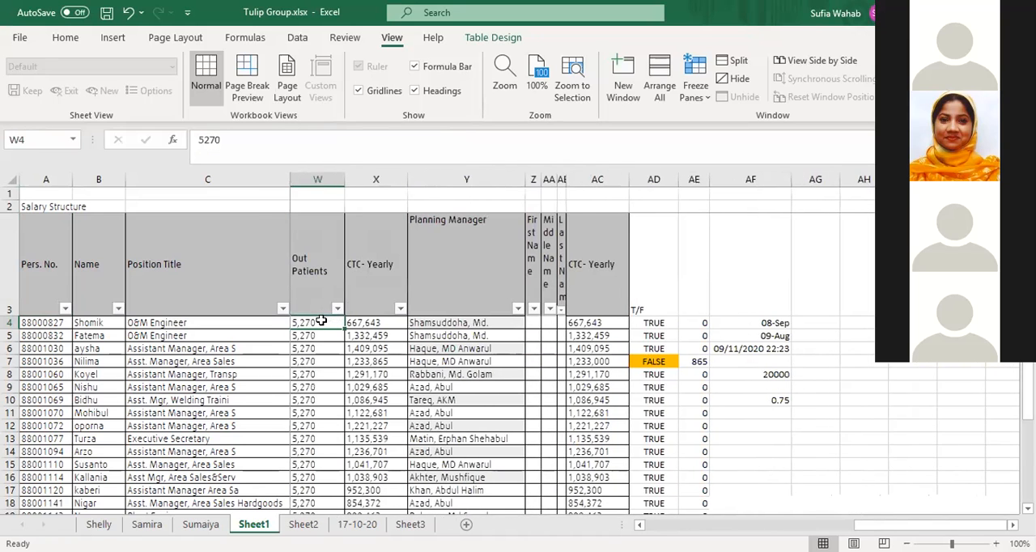
key("Left")
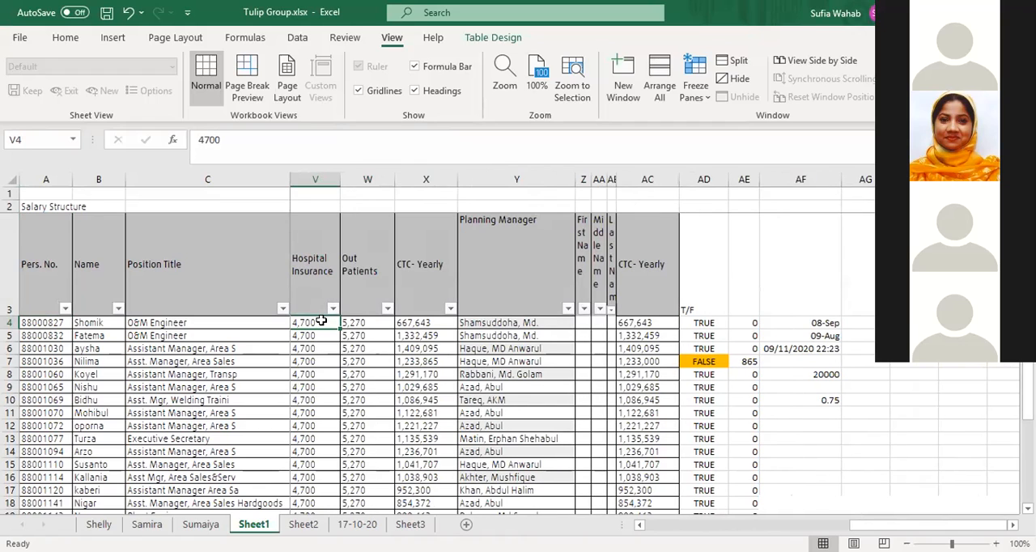
key("Left")
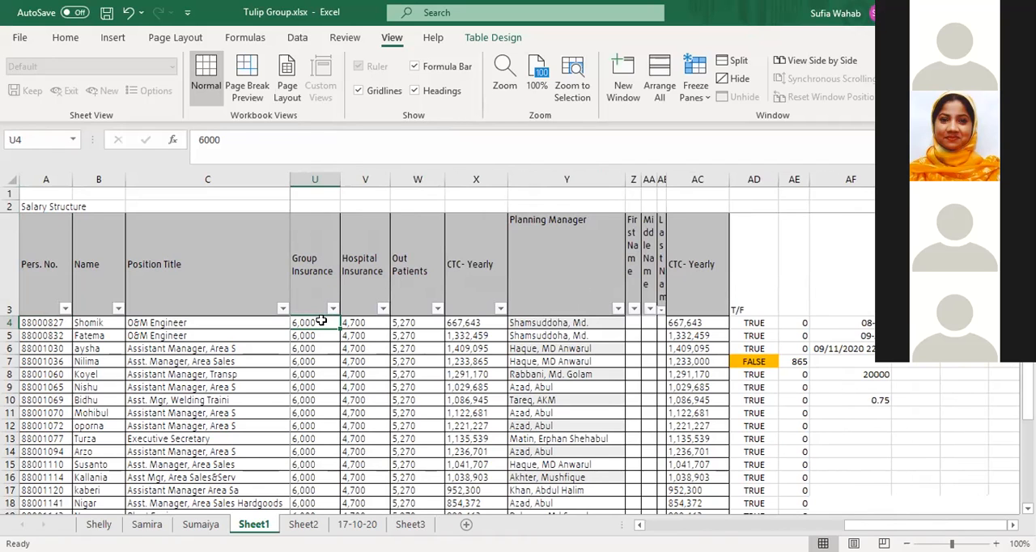
key("Left")
key("Left")
key("Left")
key("Left")
key("Left")
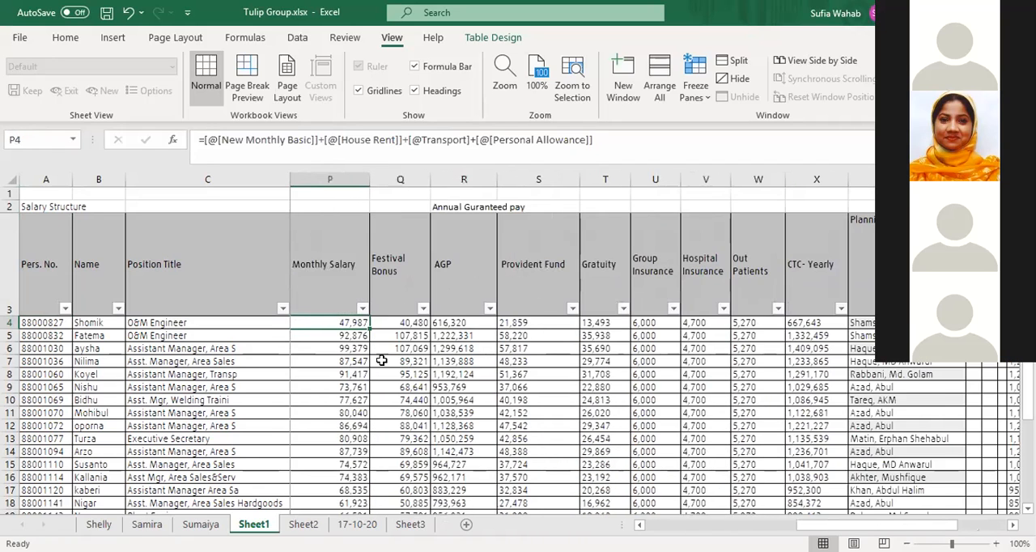
key("Left")
key("Left")
key("Left")
key("Left")
key("Left")
key("Left")
key("Left")
key("Left")
key("Left")
key("Left")
key("Left")
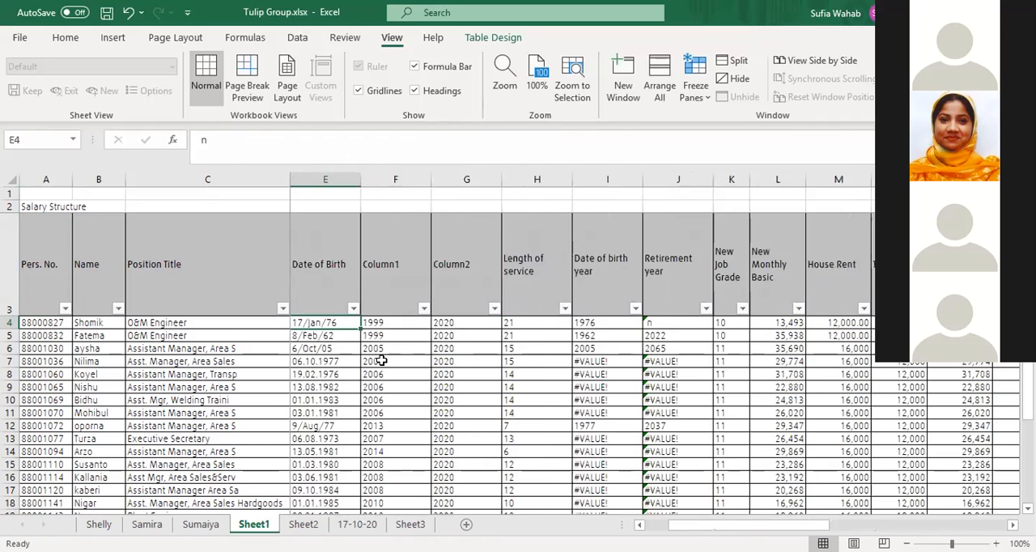
key("Left")
key("Left")
key("Left")
key("Left")
Unfreeze the panes of Sheet1 with the Date Joined header, D3, selected
left_click(309, 275)
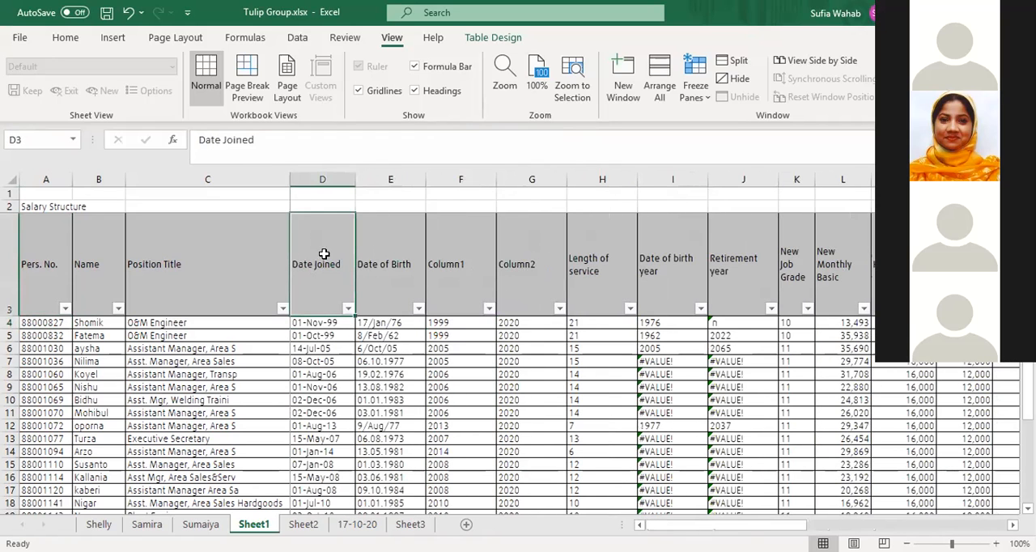
left_click(696, 81)
left_click(735, 127)
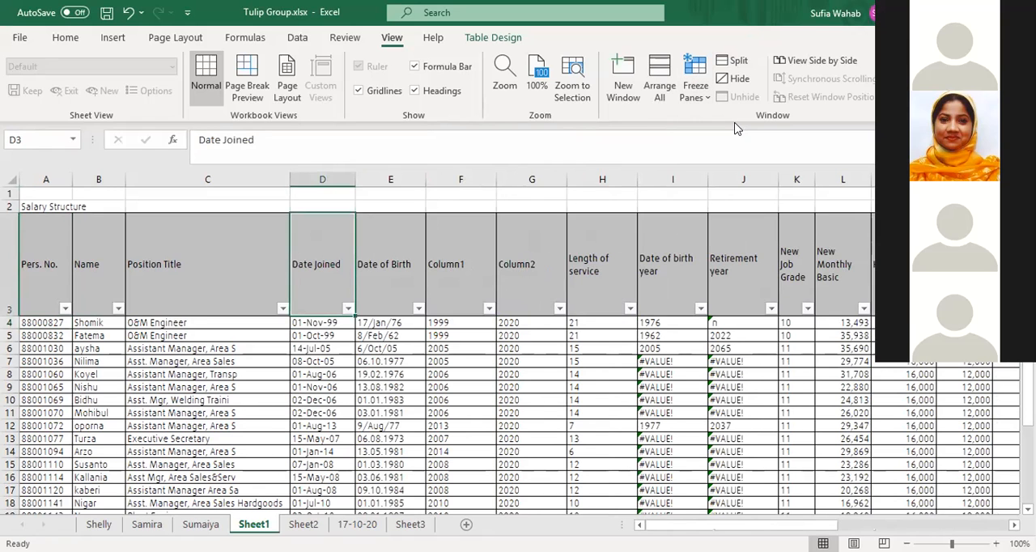
Move across row 3 beyond the table and back to the first columns to check scrolling without frozen panes
key("Right")
key("Right")
key("Right")
key("Right")
key("Right")
key("Right")
key("Right")
key("Right")
key("Right")
key("Right")
key("Right")
key("Right")
key("Right")
key("Right")
key("Right")
key("Right")
key("Right")
key("Right")
key("Right")
key("Right")
key("Right")
key("Right")
key("Right")
key("Right")
key("Right")
key("Right")
key("Right")
key("Right")
key("Right")
key("Right")
key("Right")
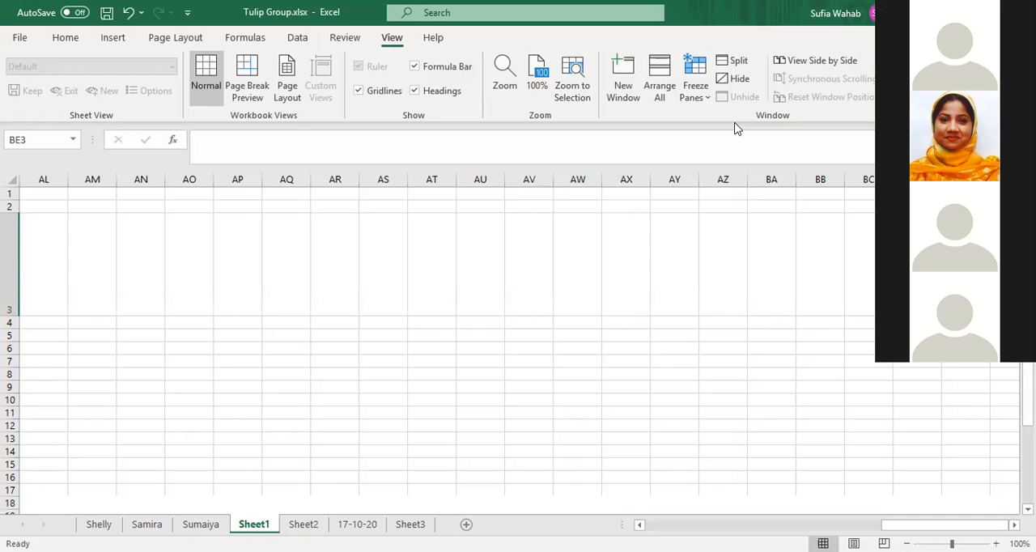
key("Left")
key("Left")
key("Left")
key("Left")
key("Left")
key("Left")
key("Left")
key("Left")
key("Left")
key("Left")
key("Left")
key("Left")
key("Left")
key("Left")
key("Left")
key("Left")
key("Left")
key("Left")
key("Left")
key("Left")
key("Left")
key("Left")
key("Left")
key("Left")
key("Left")
key("Left")
key("Left")
key("Left")
key("Left")
key("Left")
key("Left")
key("Left")
key("Left")
key("Left")
key("Left")
key("Left")
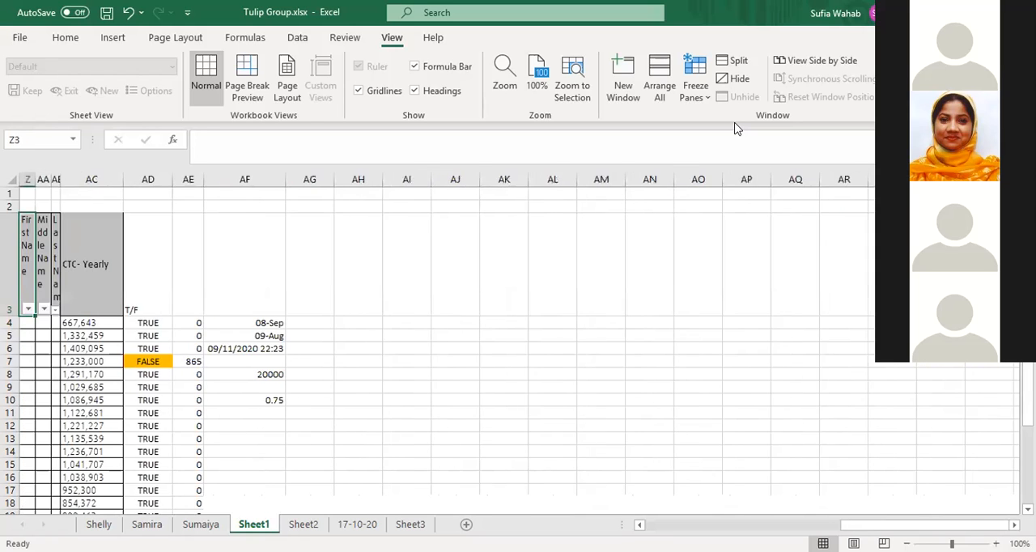
key("Left")
key("Left")
key("Left")
key("Left")
key("Left")
key("Left")
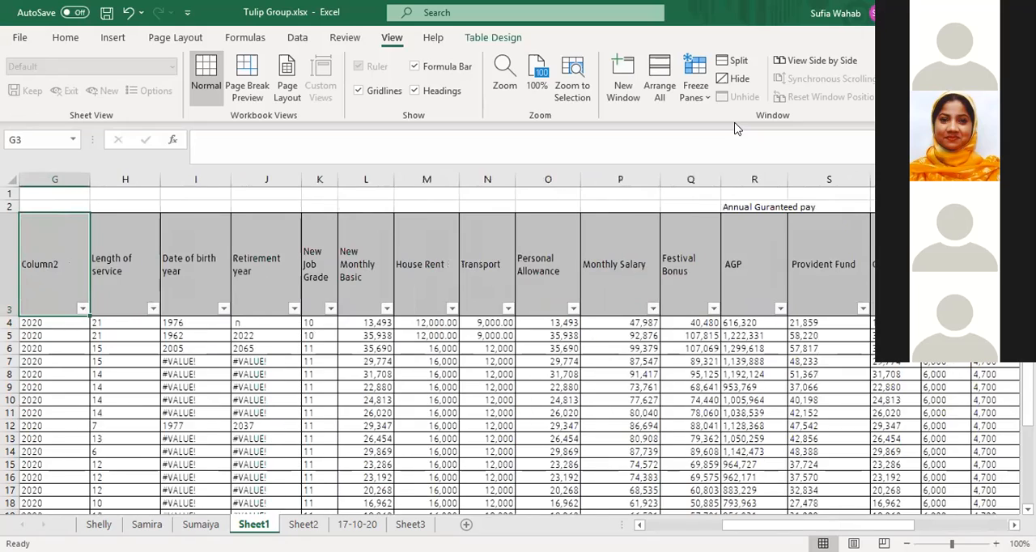
Move through row 3 past the last column once more and return to the Pers. No. header, A3
key("Left")
key("Left")
key("Left")
key("Left")
key("Left")
key("Left")
key("Right")
key("Right")
key("Right")
key("Right")
key("Right")
key("Right")
key("Right")
key("Right")
key("Right")
key("Right")
key("Right")
key("Right")
key("Right")
key("Right")
key("Right")
key("Right")
key("Right")
key("Right")
key("Right")
key("Right")
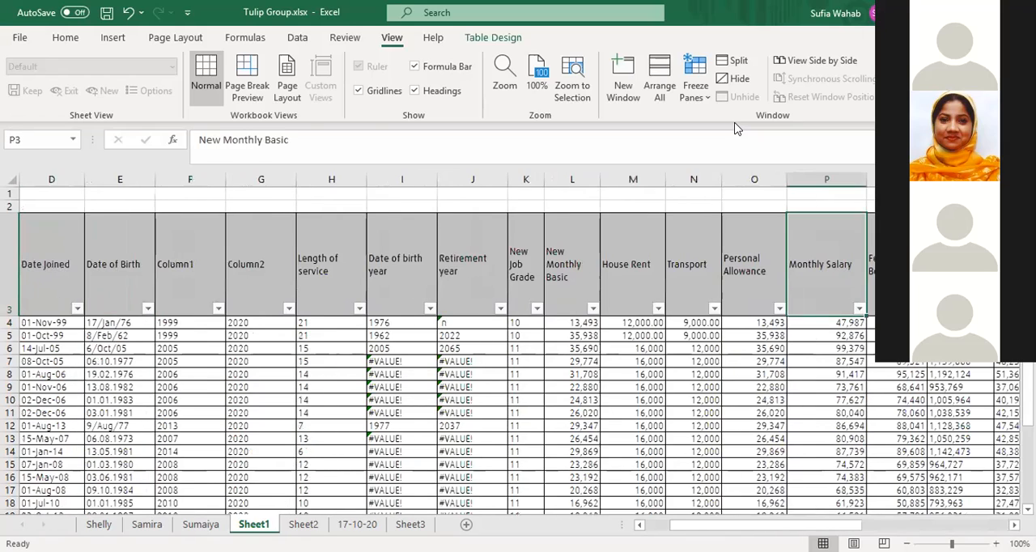
key("Left")
key("Left")
key("Left")
key("Left")
key("Left")
key("Left")
key("Left")
key("Left")
key("Left")
key("Left")
key("Left")
key("Left")
key("Left")
key("Left")
key("Left")
key("Left")
key("Left")
key("Left")
key("Left")
key("Left")
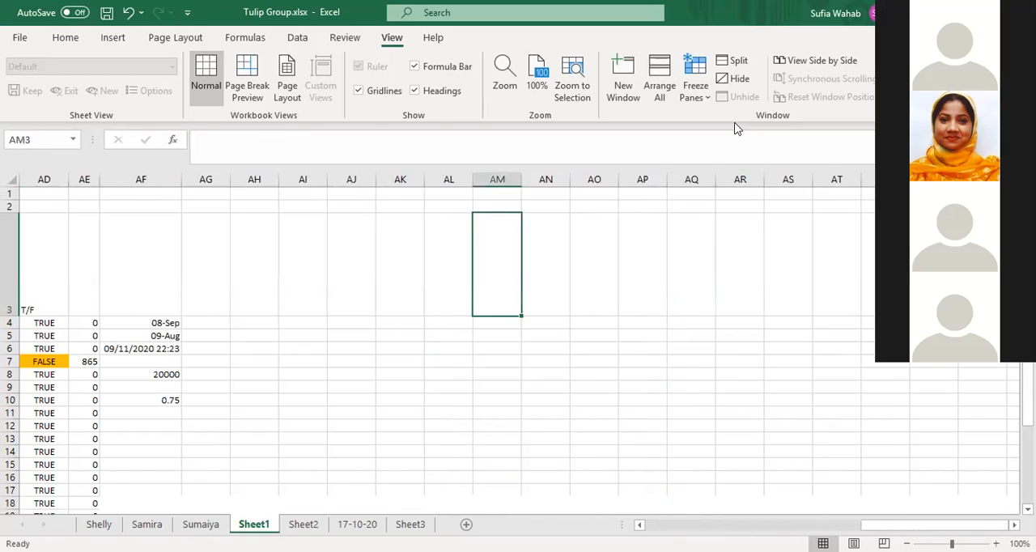
key("Left")
key("Left")
key("Left")
key("Left")
key("Left")
key("Left")
key("Left")
key("Left")
key("Left")
key("Left")
key("Left")
key("Left")
key("Left")
key("Left")
key("Left")
key("Left")
key("Left")
key("Left")
key("Left")
key("Left")
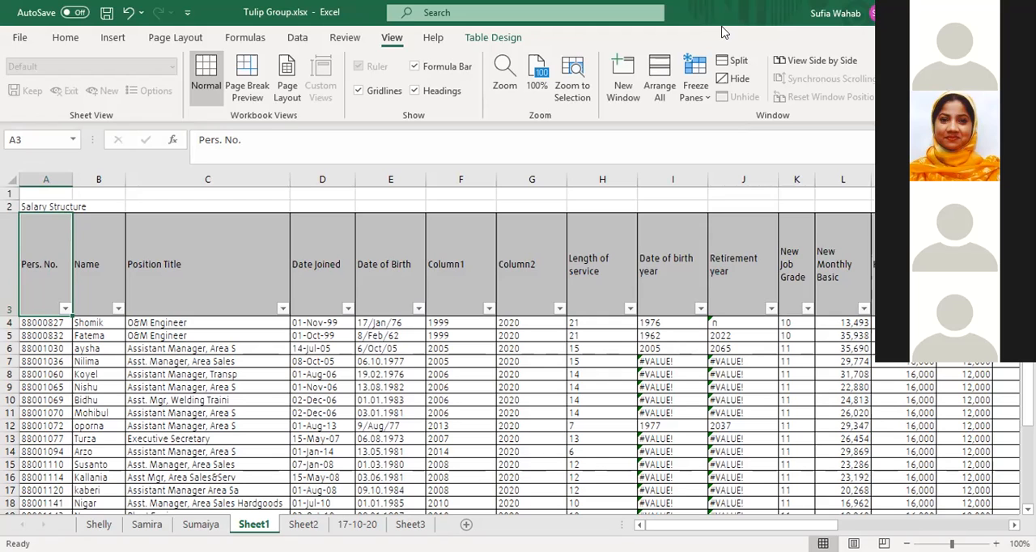
From the Date Joined header, move along row 3 past the table and back to recheck how the unfrozen columns scroll
left_click(339, 238)
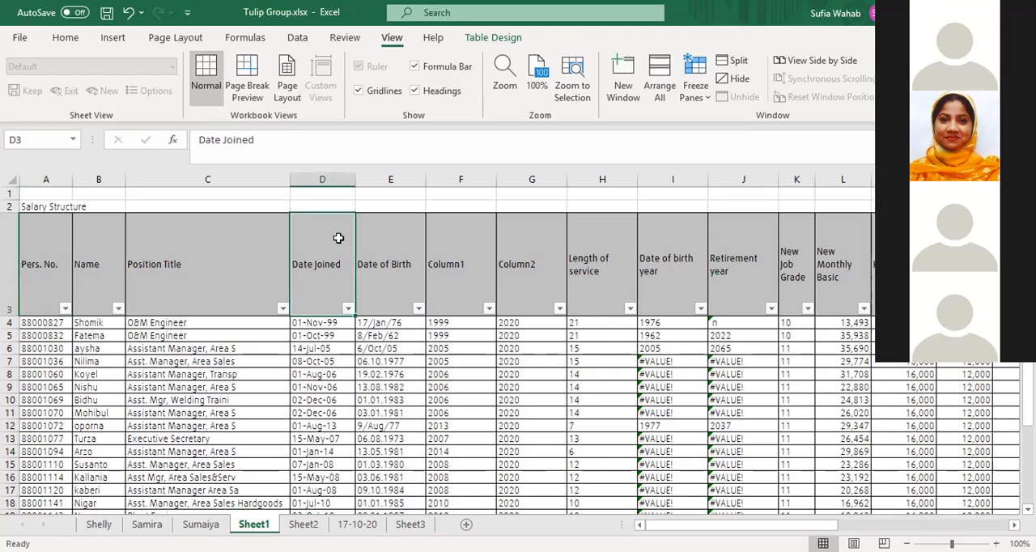
key("Right")
key("Right")
key("Right")
key("Right")
key("Right")
key("Right")
key("Right")
key("Right")
key("Right")
key("Right")
key("Right")
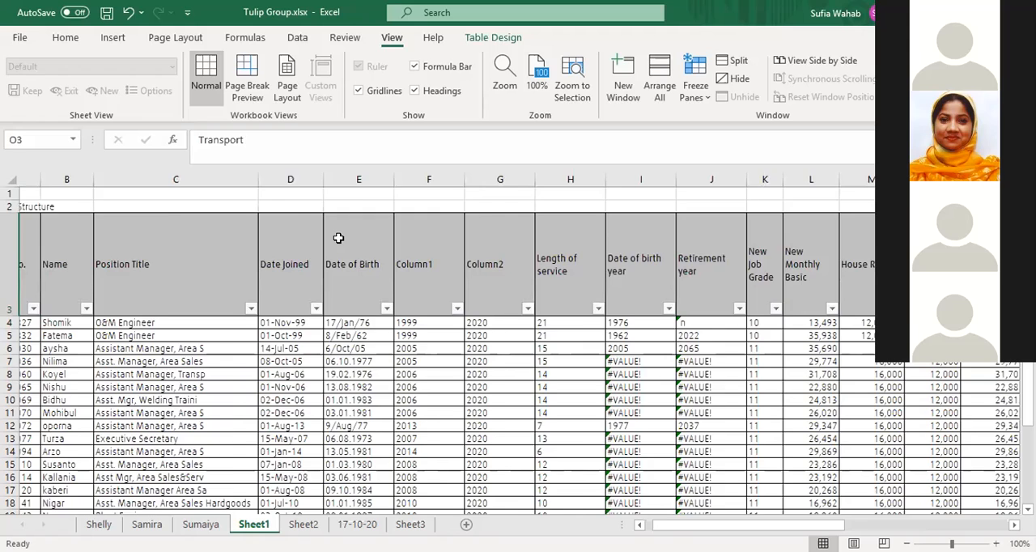
key("Right")
key("Right")
key("Right")
key("Right")
key("Right")
key("Right")
key("Right")
key("Right")
key("Right")
key("Right")
key("Right")
key("Right")
key("Right")
key("Right")
key("Right")
key("Right")
key("Right")
key("Right")
key("Right")
key("Right")
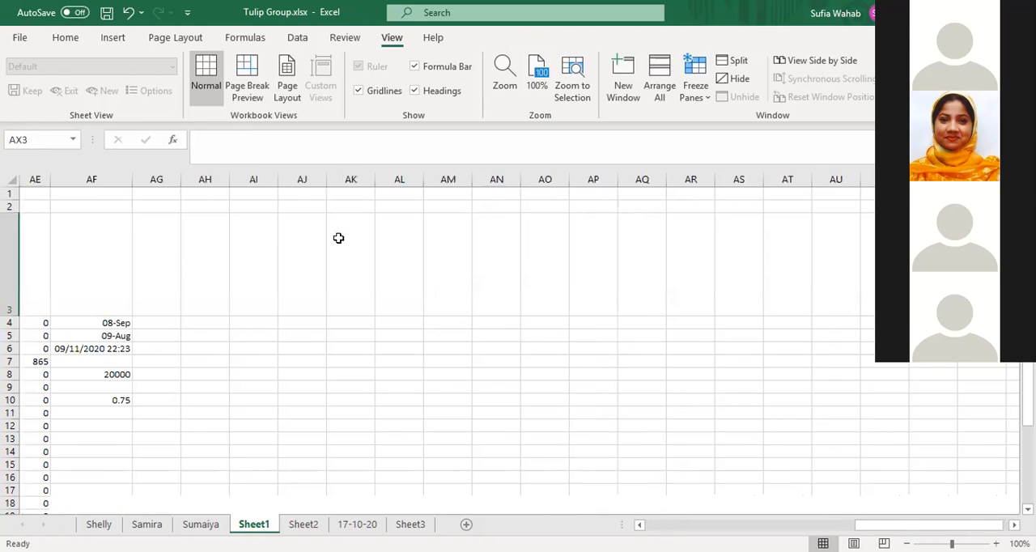
key("Left")
key("Left")
key("Left")
key("Left")
key("Left")
key("Left")
key("Left")
key("Left")
key("Left")
key("Left")
key("Left")
key("Left")
key("Left")
key("Left")
key("Left")
key("Left")
key("Left")
key("Left")
key("Left")
key("Left")
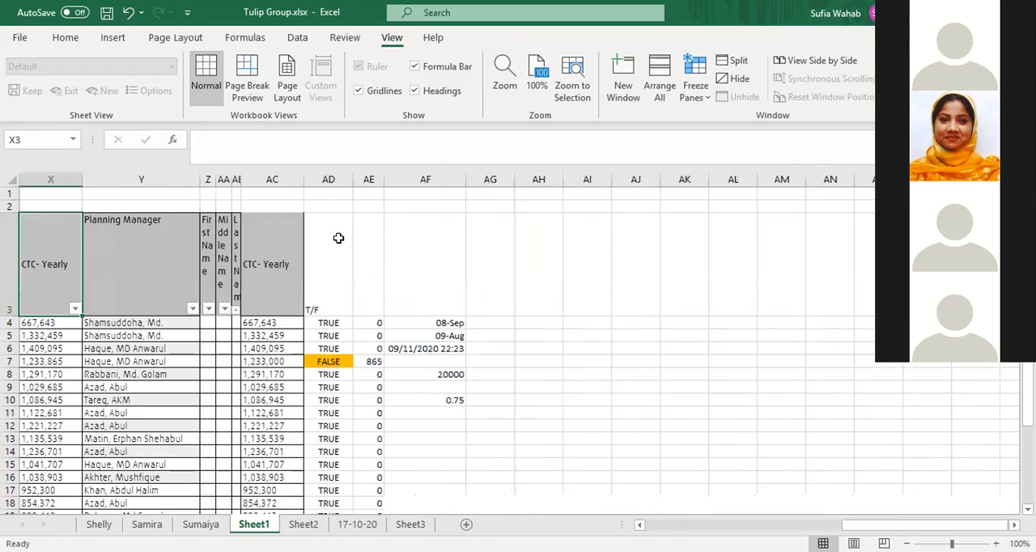
key("Left")
key("Left")
key("Left")
key("Left")
key("Left")
key("Left")
key("Left")
key("Left")
key("Left")
key("Left")
key("Left")
key("Left")
key("Left")
key("Left")
key("Left")
key("Left")
key("Left")
key("Left")
key("Left")
key("Left")
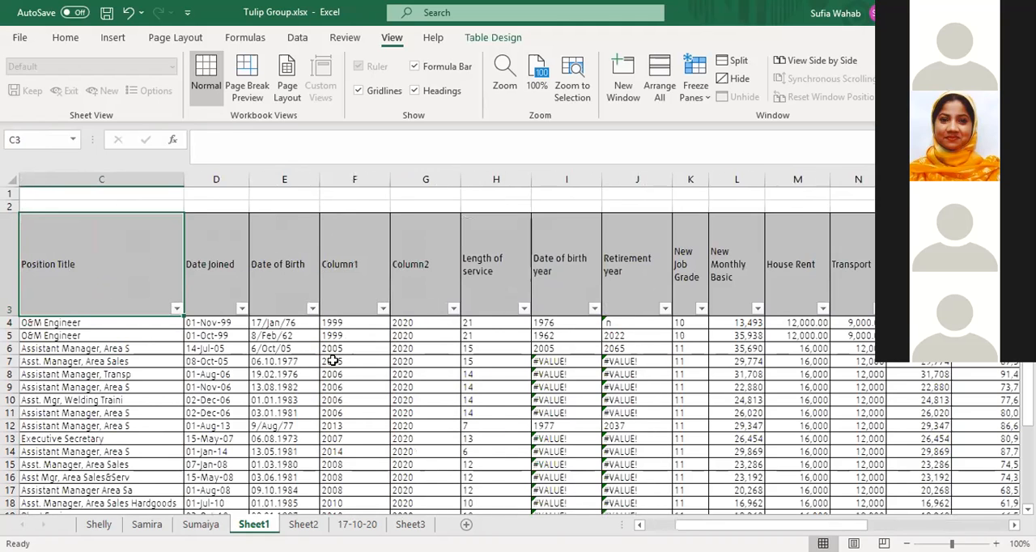
key("Left")
key("Left")
left_click(320, 322)
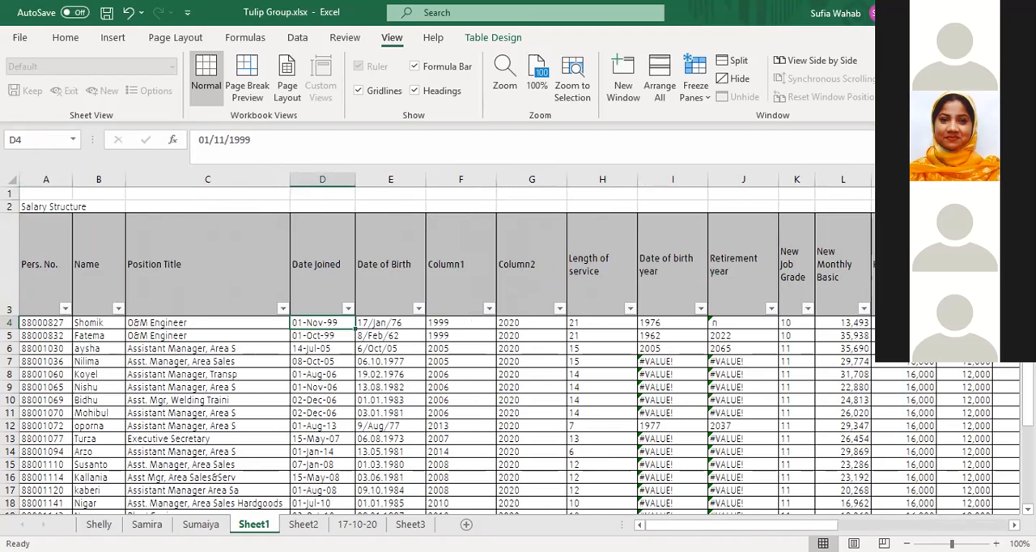
key("ctrl+Right")
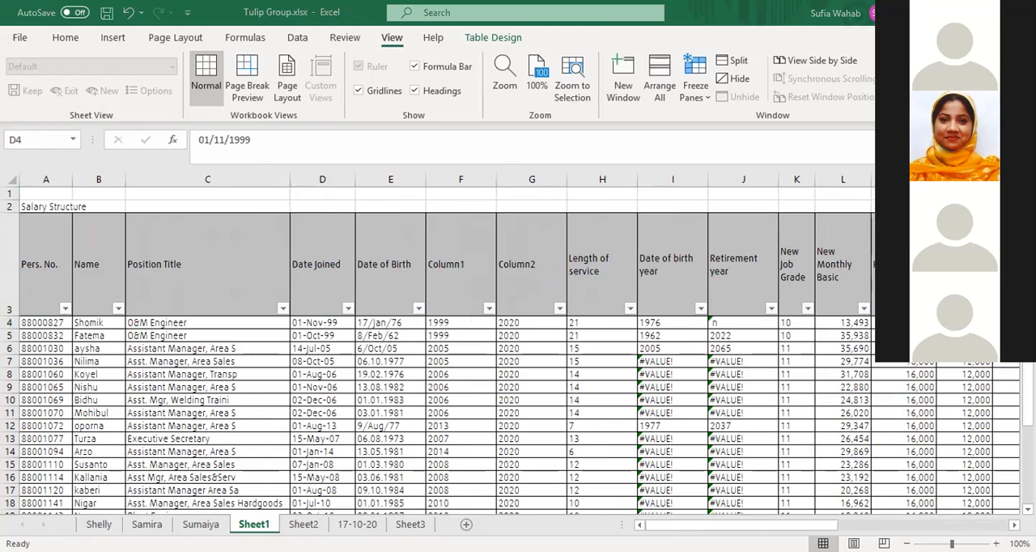
key("F2")
key("Escape")
key("ctrl+c")
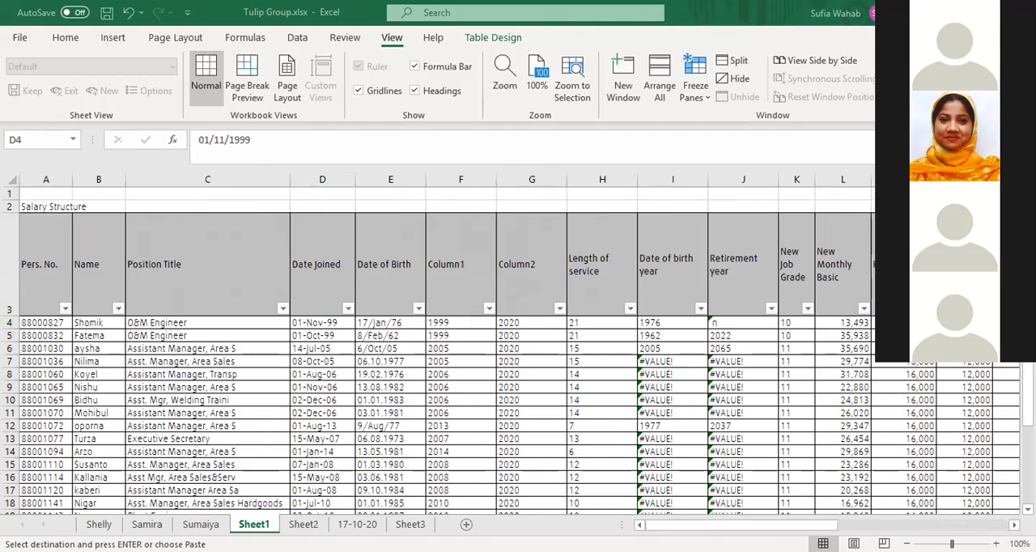
key("F2")
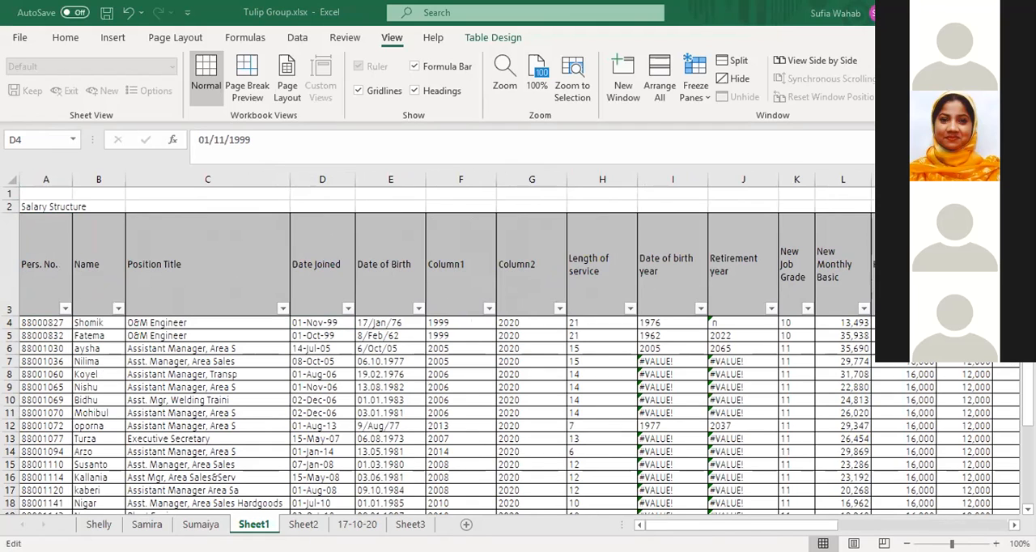
key("Escape")
left_click(621, 89)
Close the Tulip Group workbook without saving its changes
left_click(322, 323)
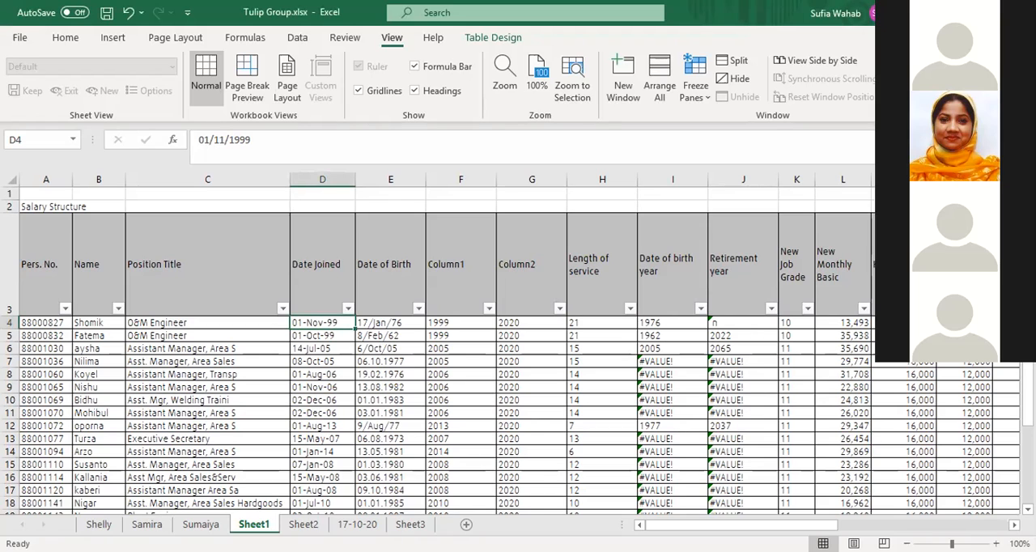
key("ctrl+w")
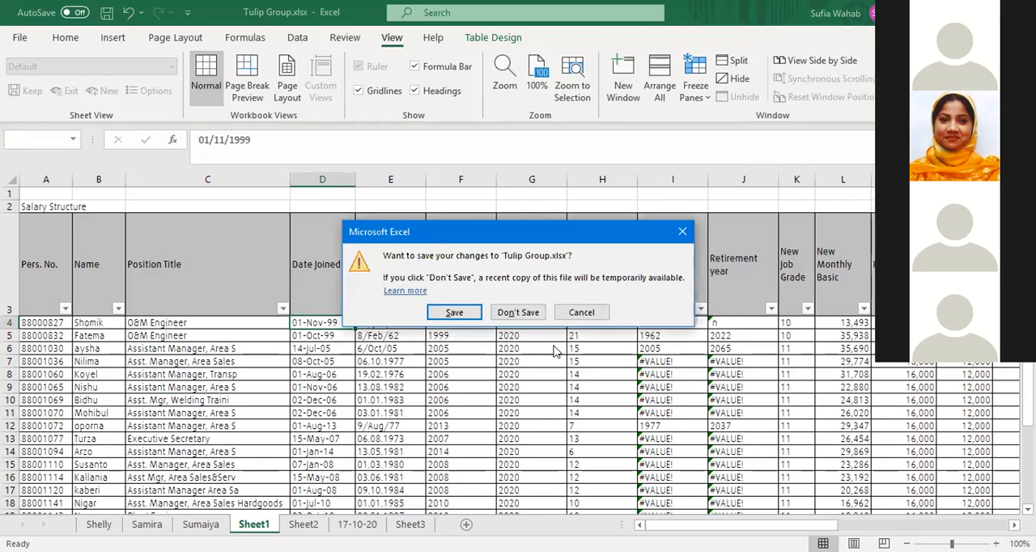
left_click(516, 312)
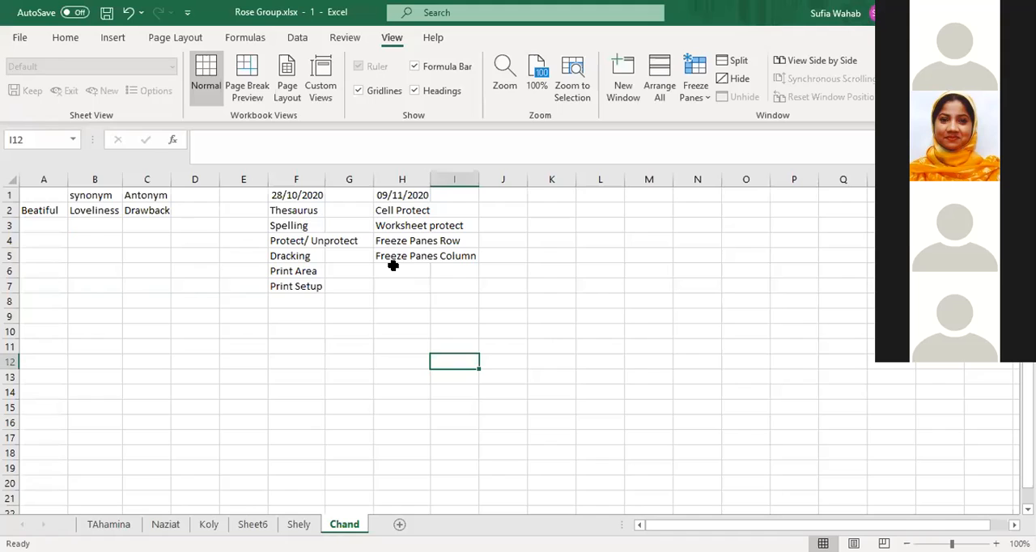
Add "New Window" in H6 to the 09/11/2020 topic list on the Chand sheet
left_click(393, 267)
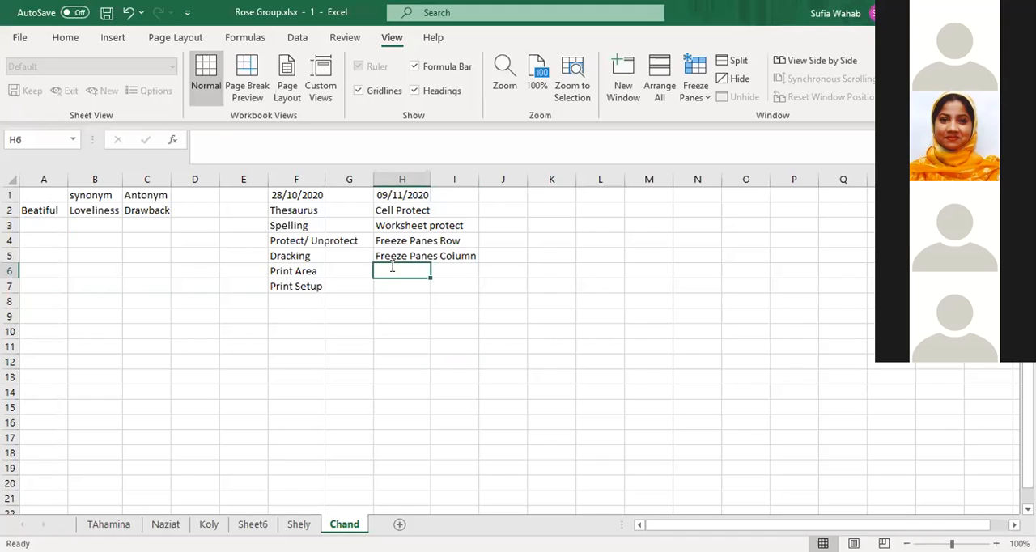
type("New W")
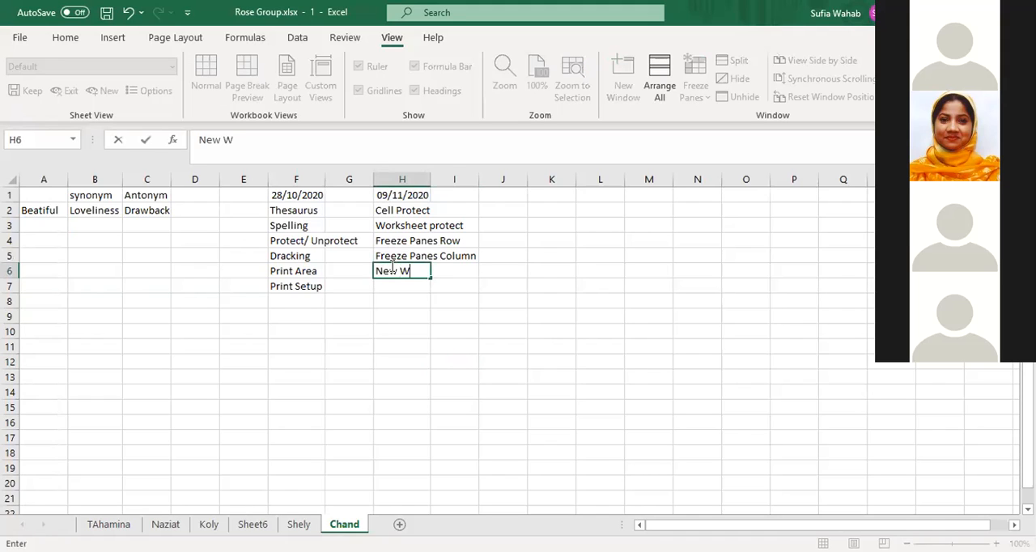
type("indow")
left_click(428, 327)
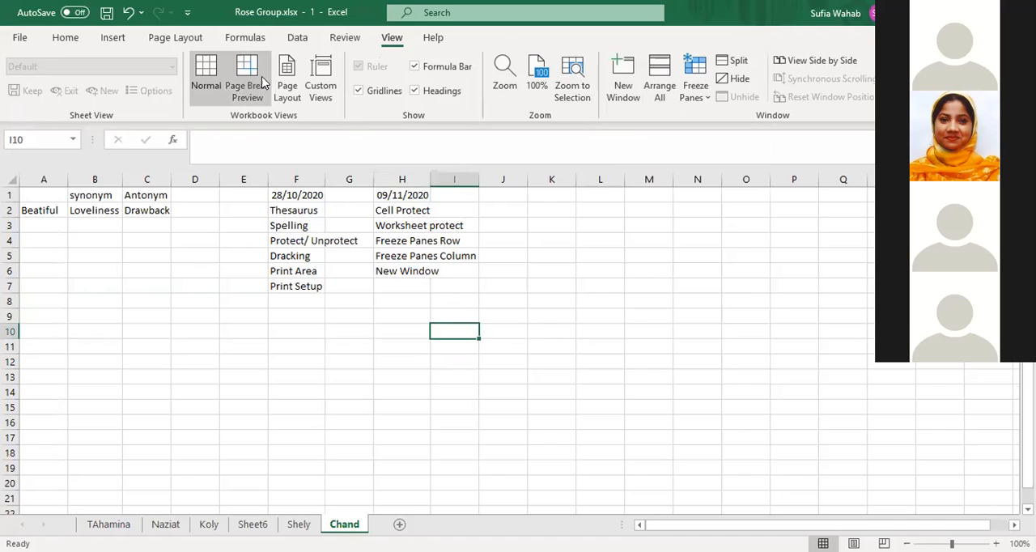
left_click(343, 37)
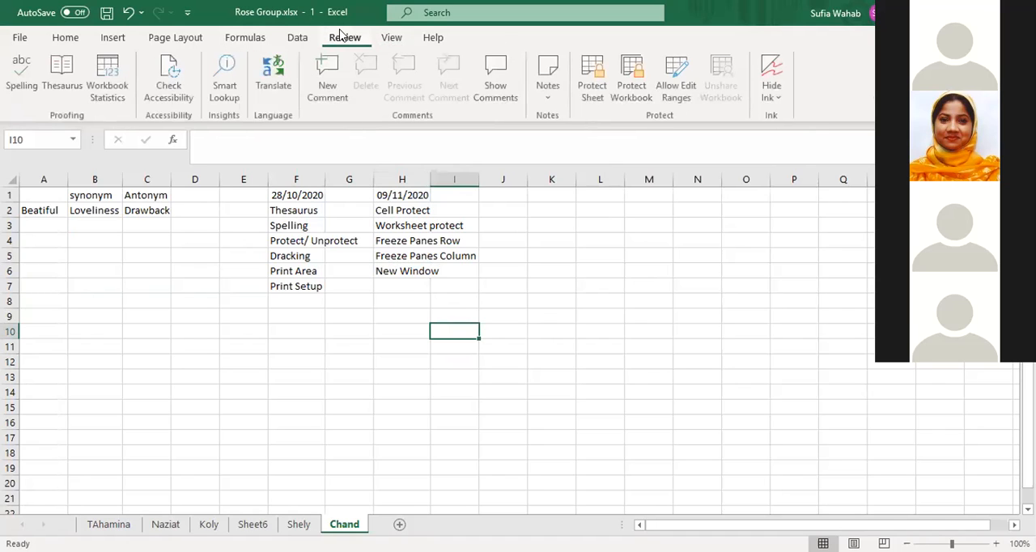
left_click(298, 38)
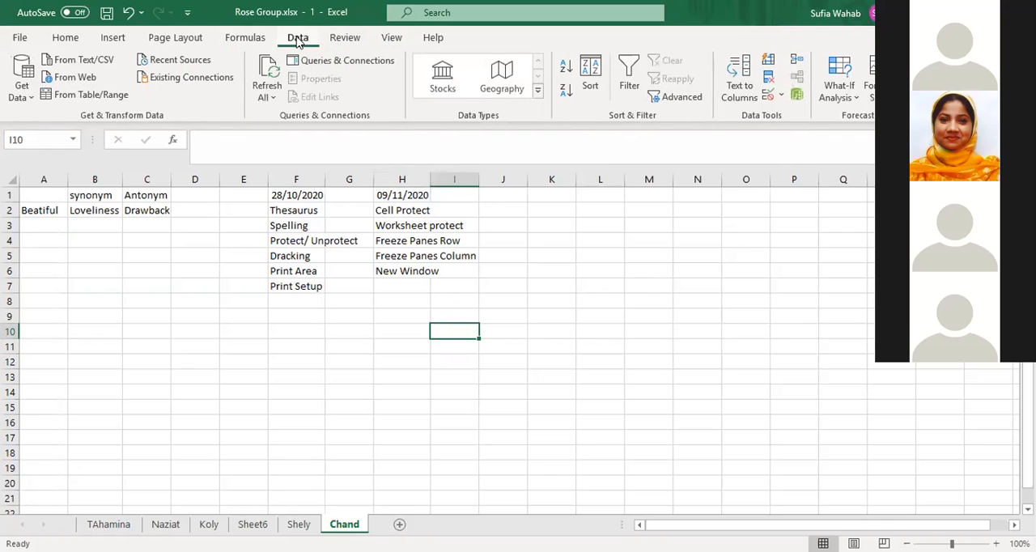
left_click(256, 38)
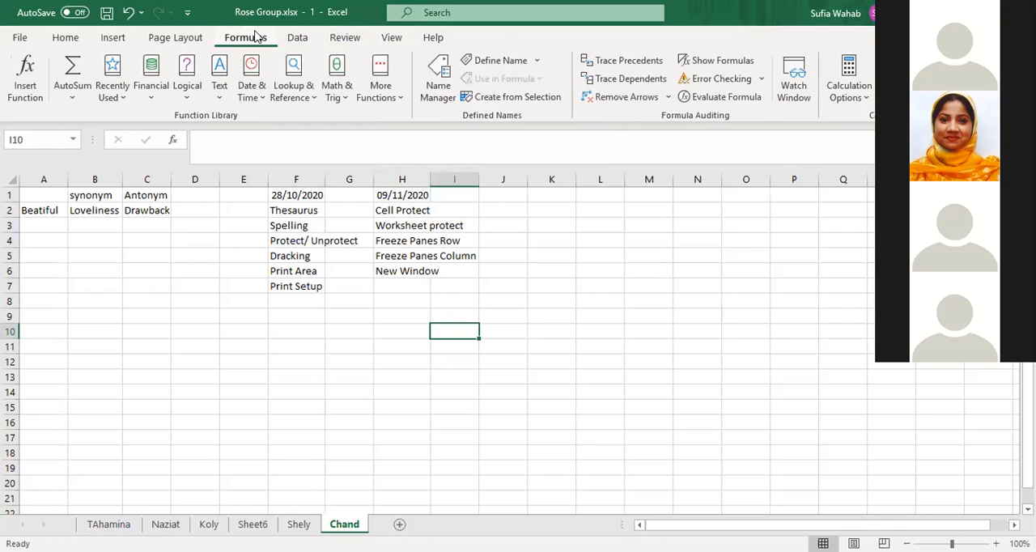
left_click(184, 38)
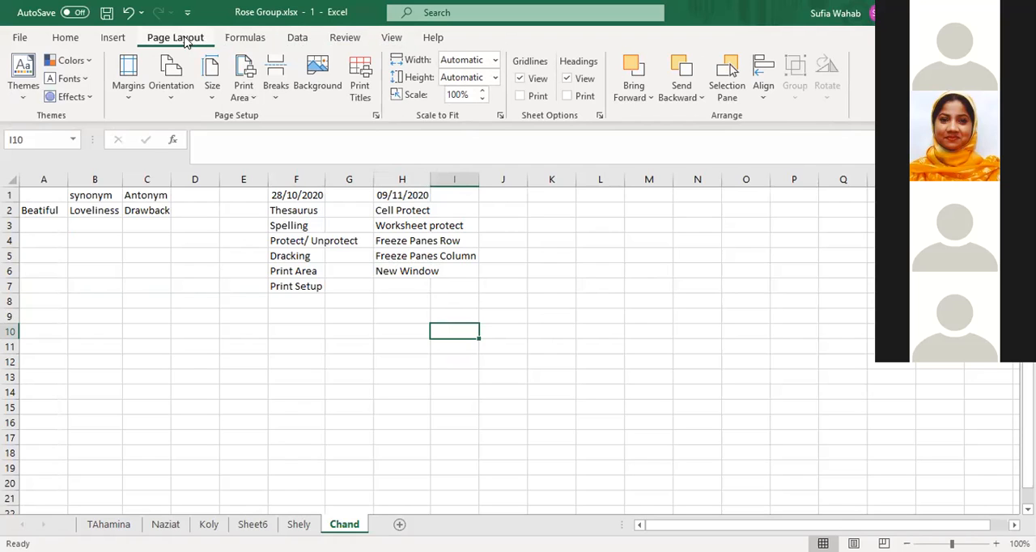
left_click(68, 38)
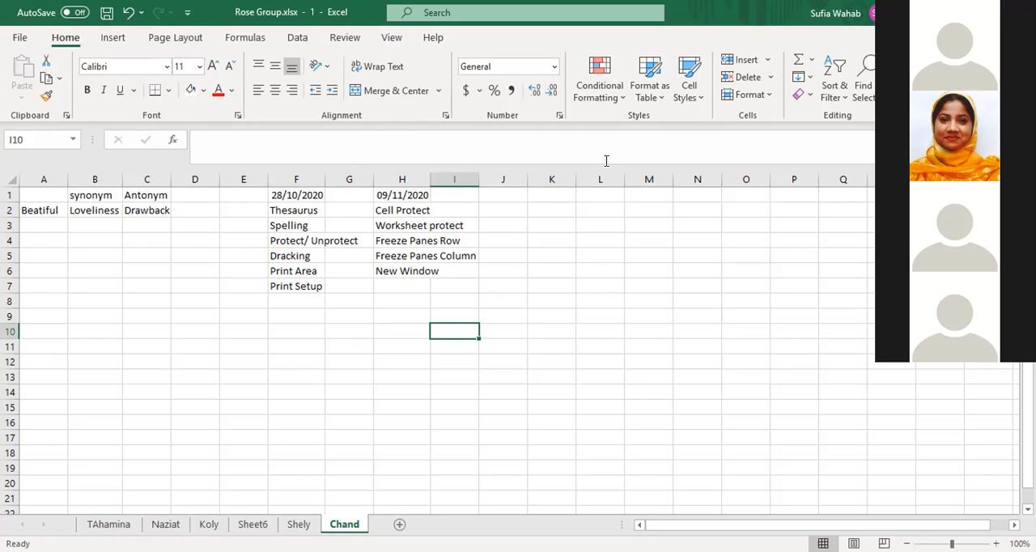
Fit column H's width to the topic list and save the Rose Group workbook
left_click(551, 255)
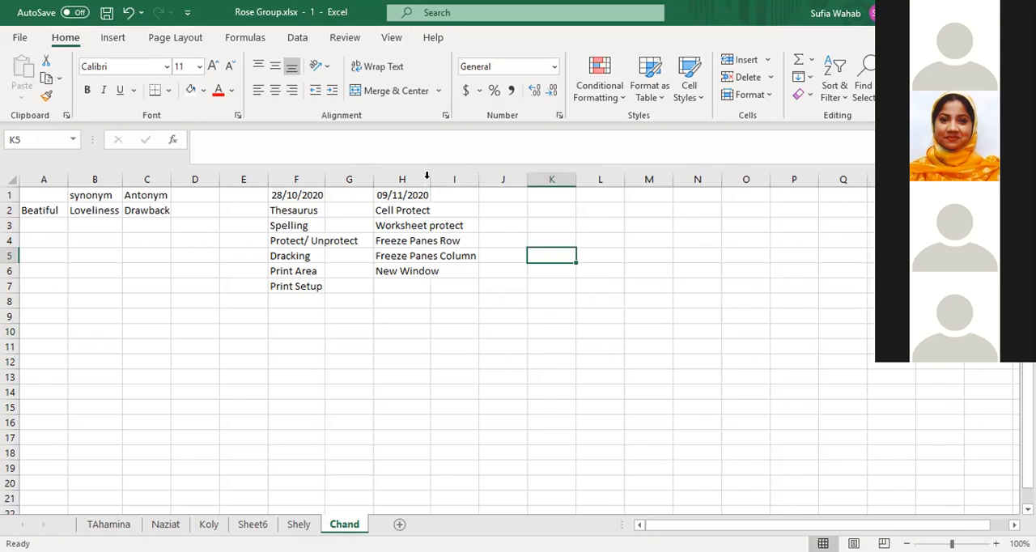
double_click(426, 179)
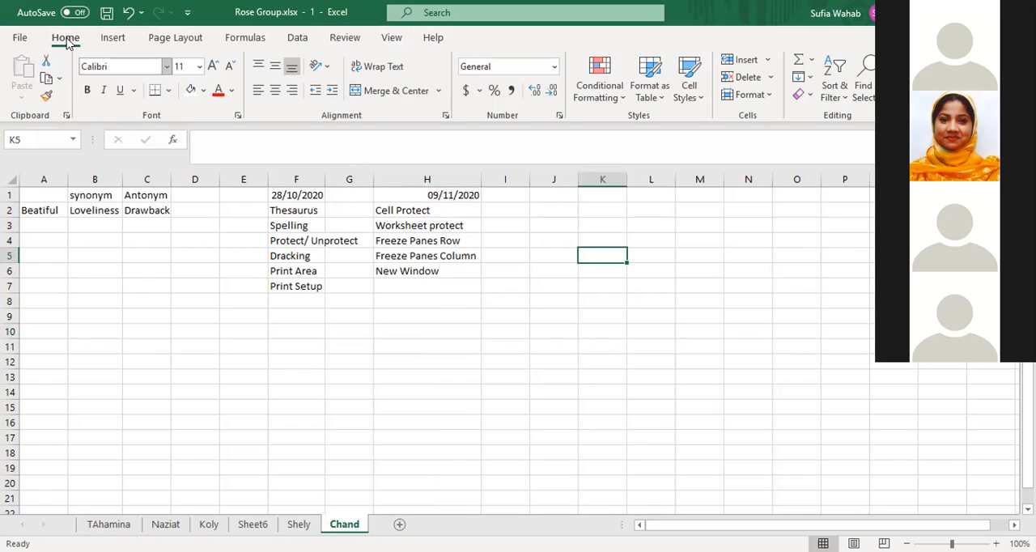
left_click(20, 39)
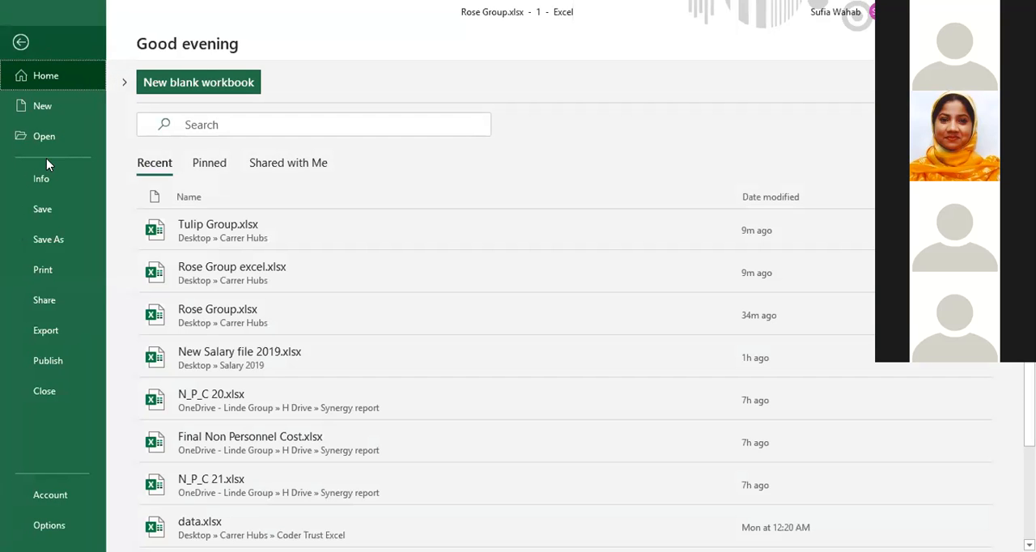
left_click(42, 207)
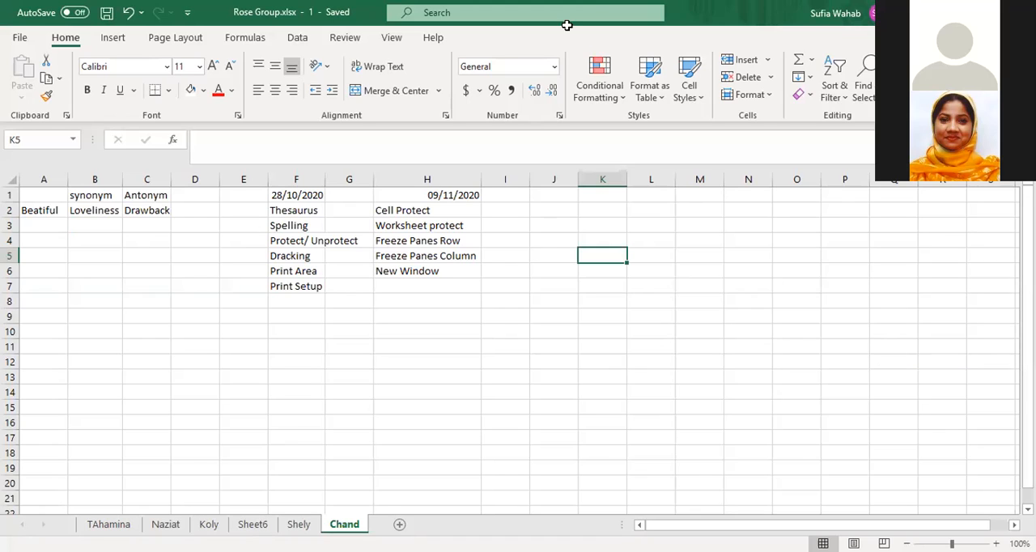
Enter the heading "Sylebus" in J1 beside the 09/11/2020 topic list
left_click(555, 222)
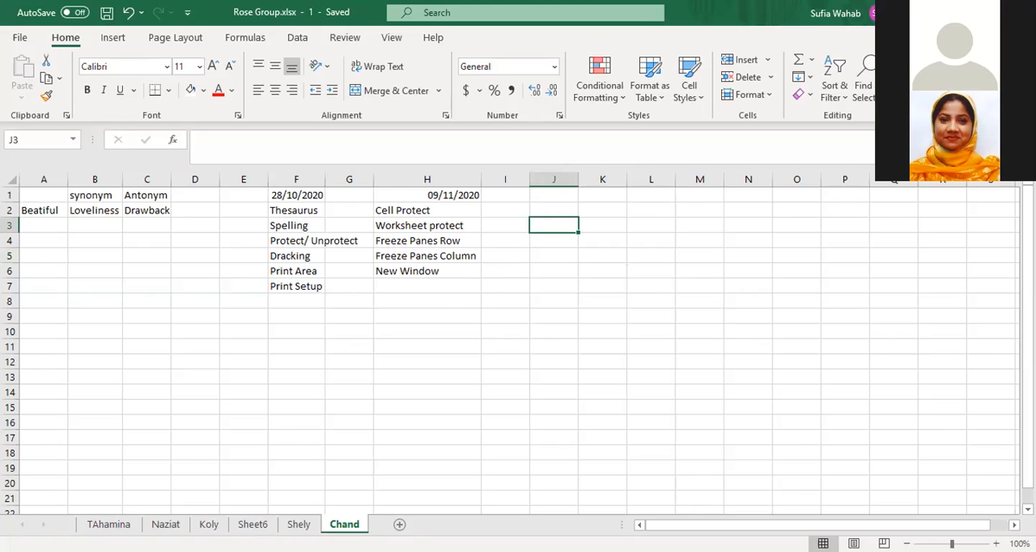
left_click(544, 380)
left_click(553, 195)
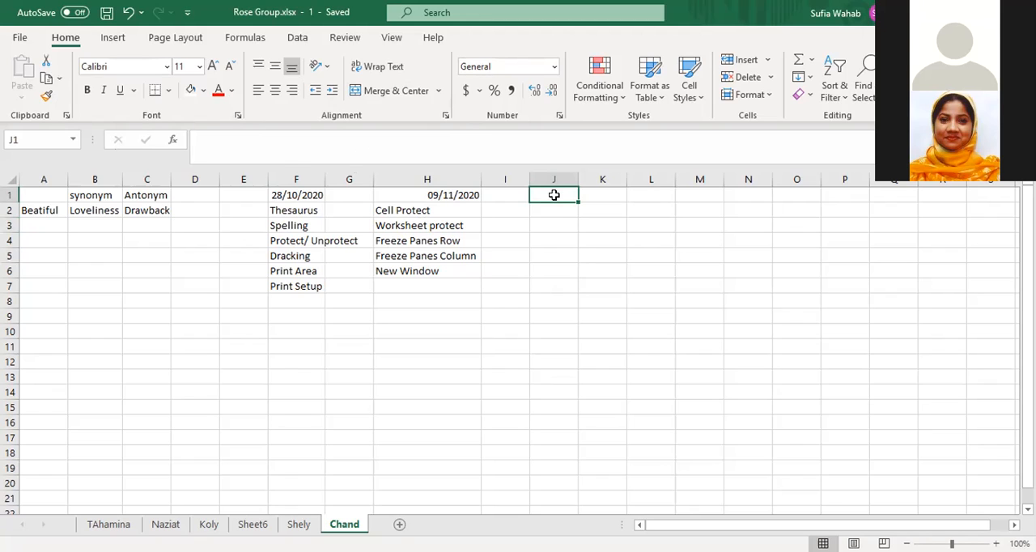
type("Sy")
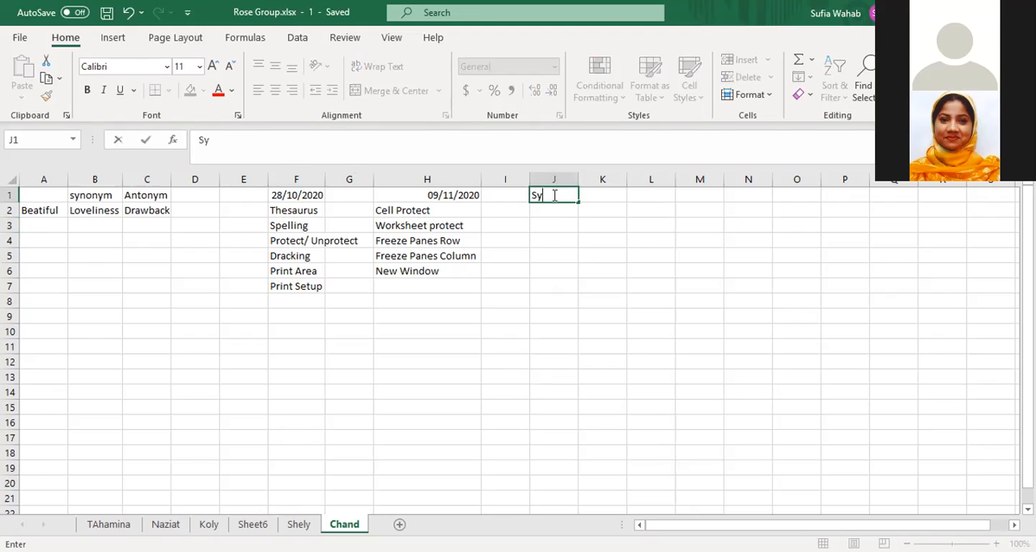
type("leebus")
left_click(551, 195)
key("BackSpace")
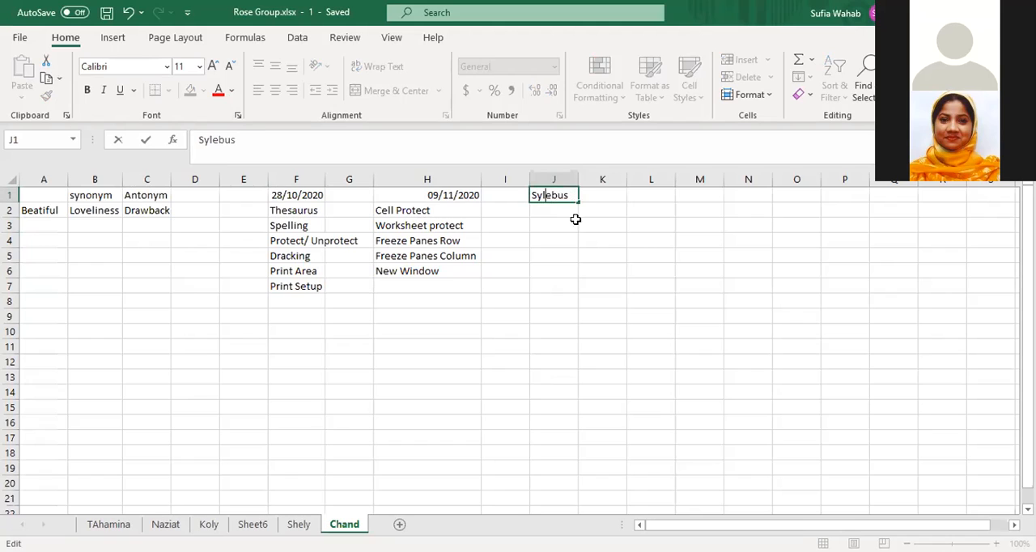
left_click(553, 224)
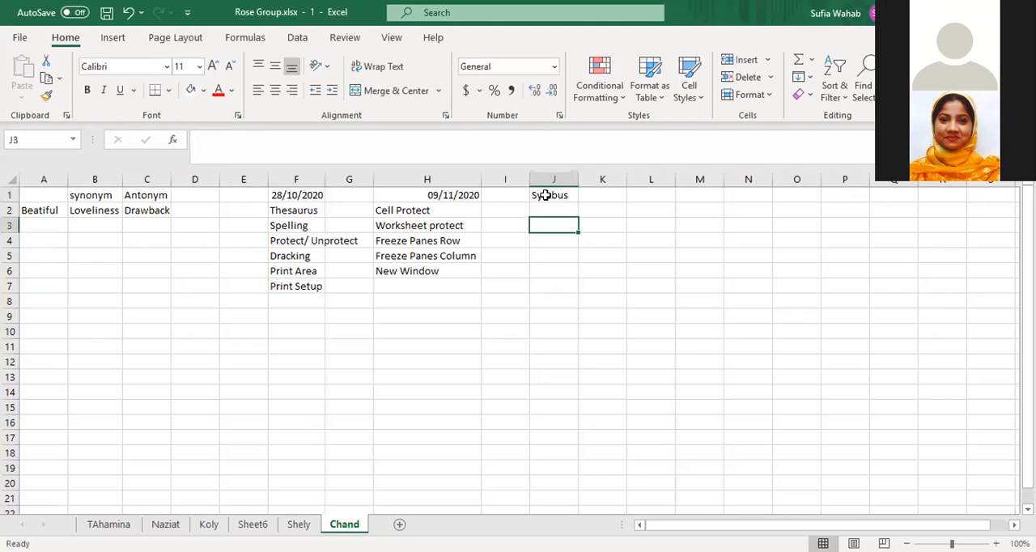
Edit the J1 heading to read "Syllebus"
left_click(542, 195)
left_click(212, 139)
type("l")
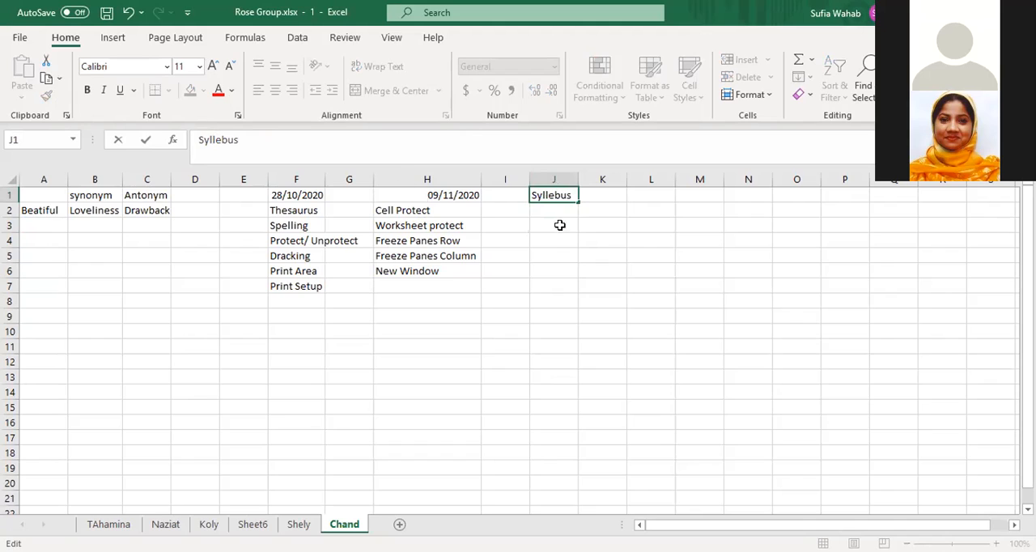
left_click(608, 268)
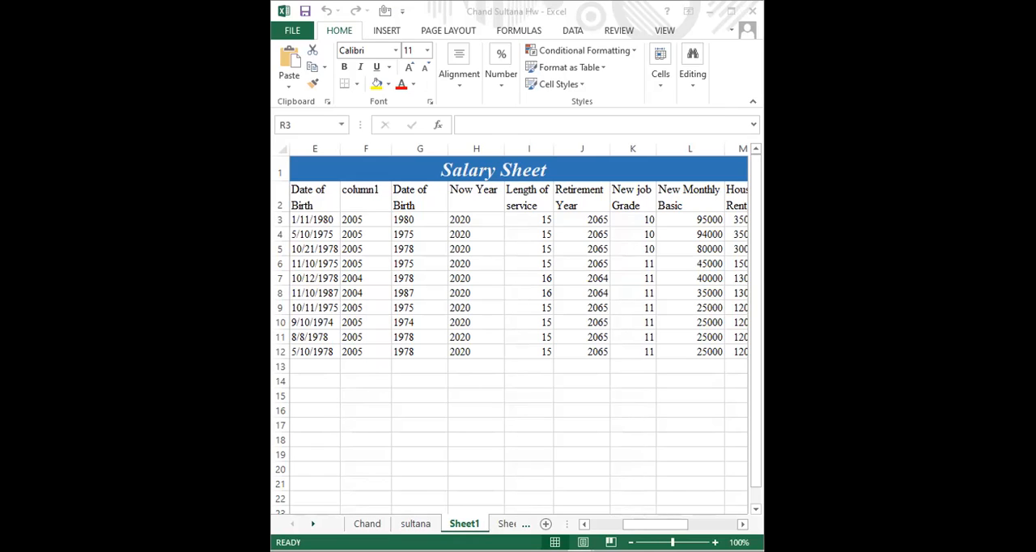
Maximize the homework workbook's window with the Salary Sheet on Sheet1
left_click(734, 13)
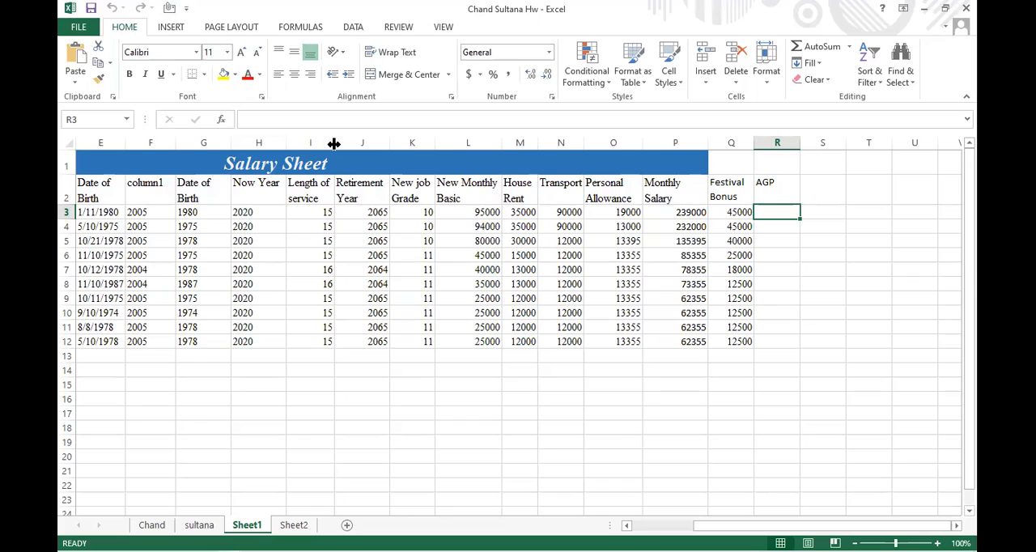
left_click(945, 9)
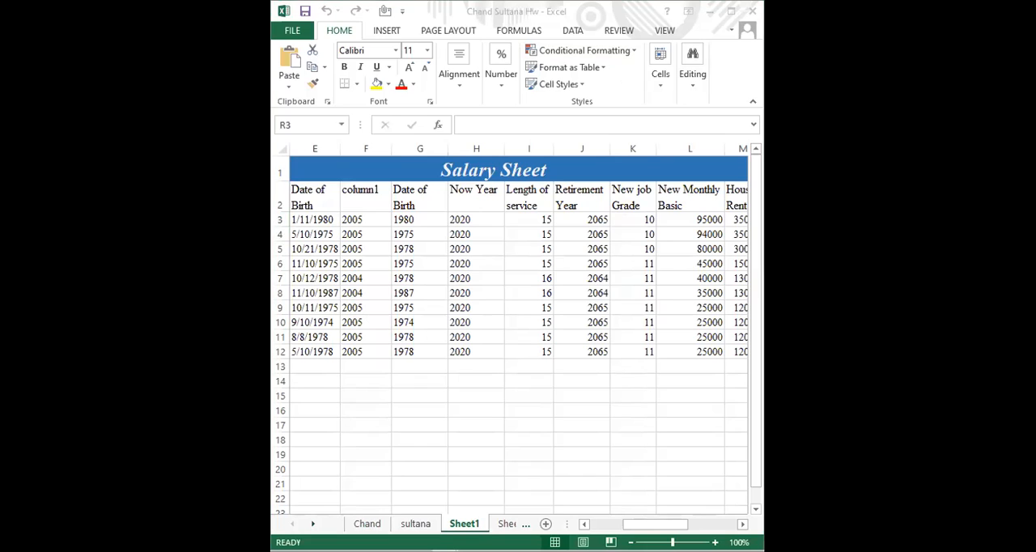
left_click(731, 13)
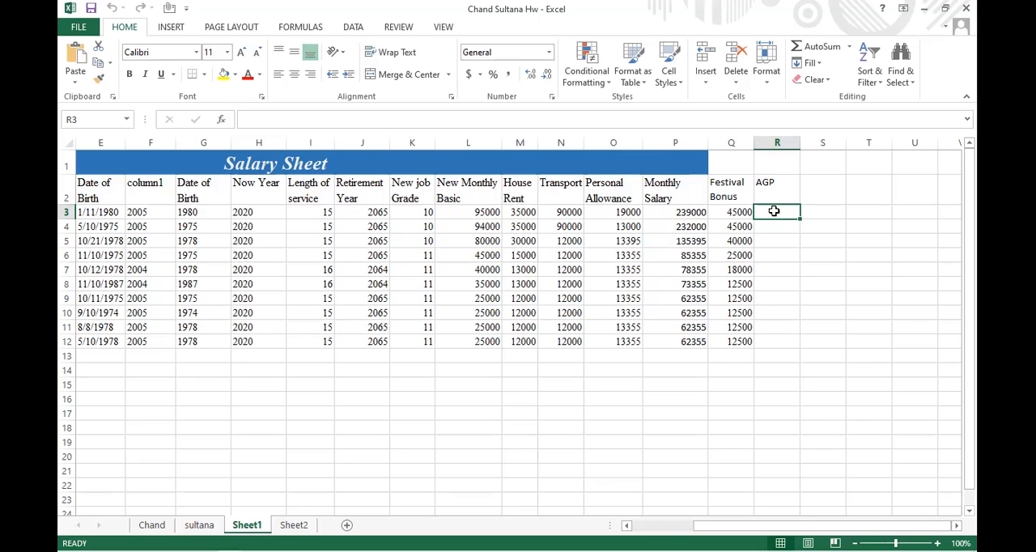
Calculate the first employee's AGP in R3 with the formula =P3*12+Q3, twelve monthly salaries plus the festival bonus
type("=")
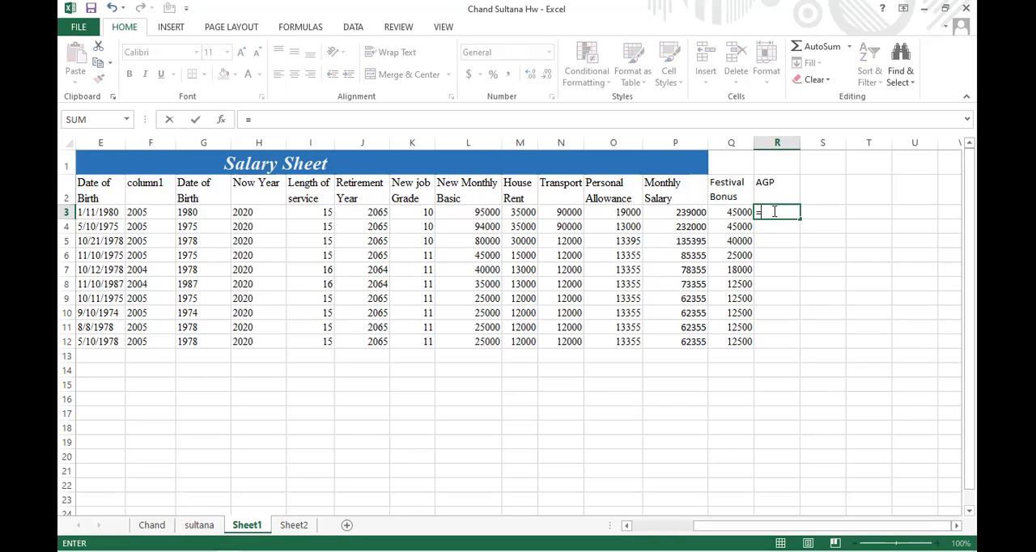
left_click(694, 212)
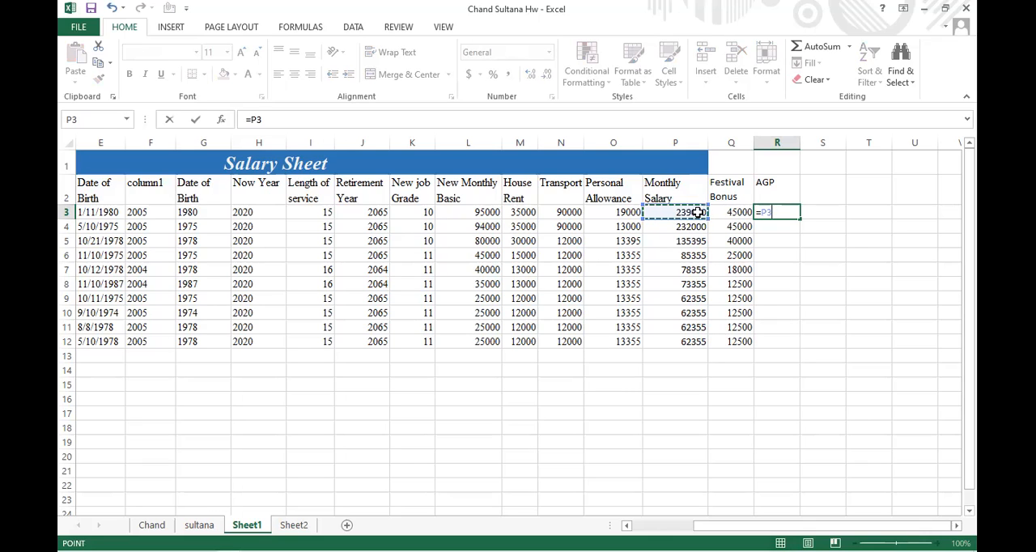
type("*12")
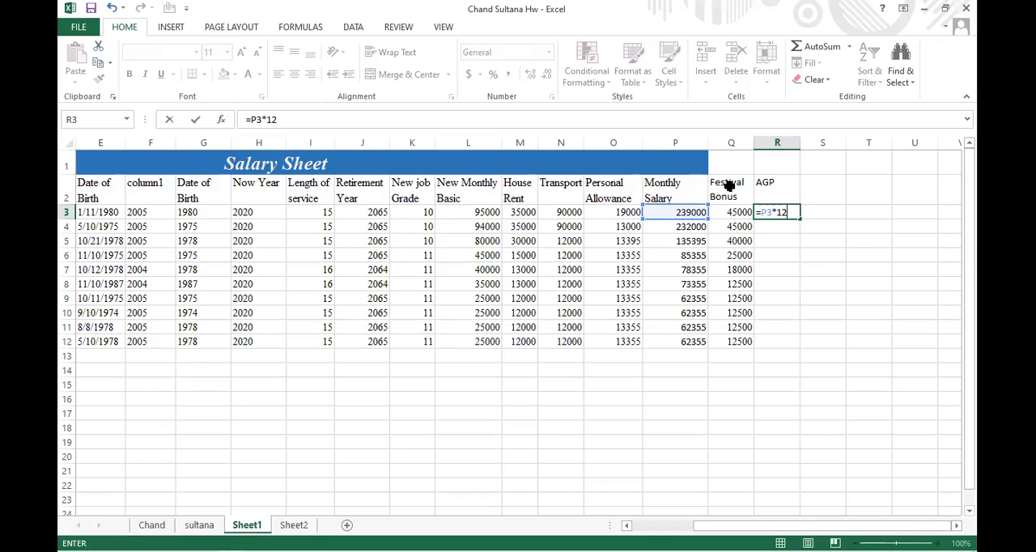
type("+")
left_click(750, 211)
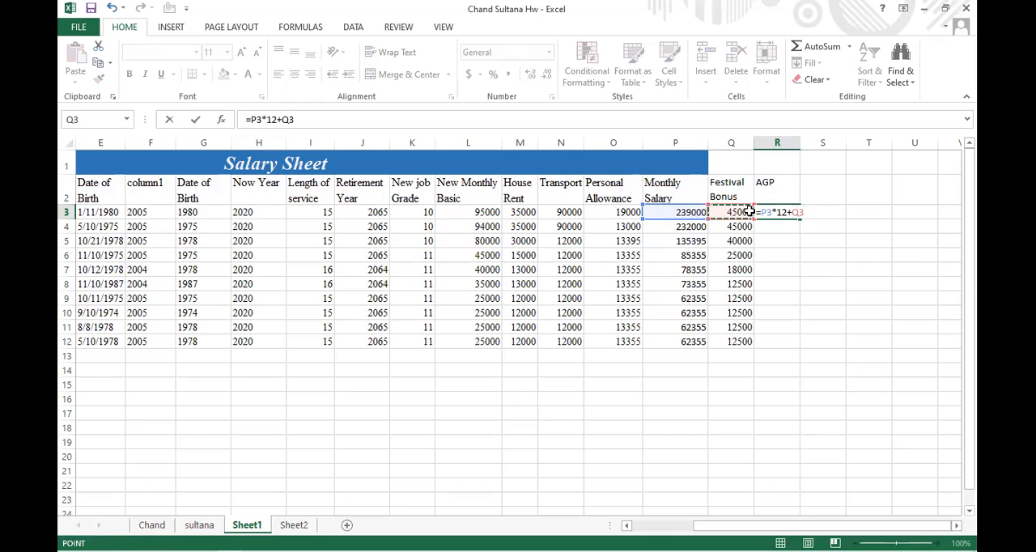
key("Return")
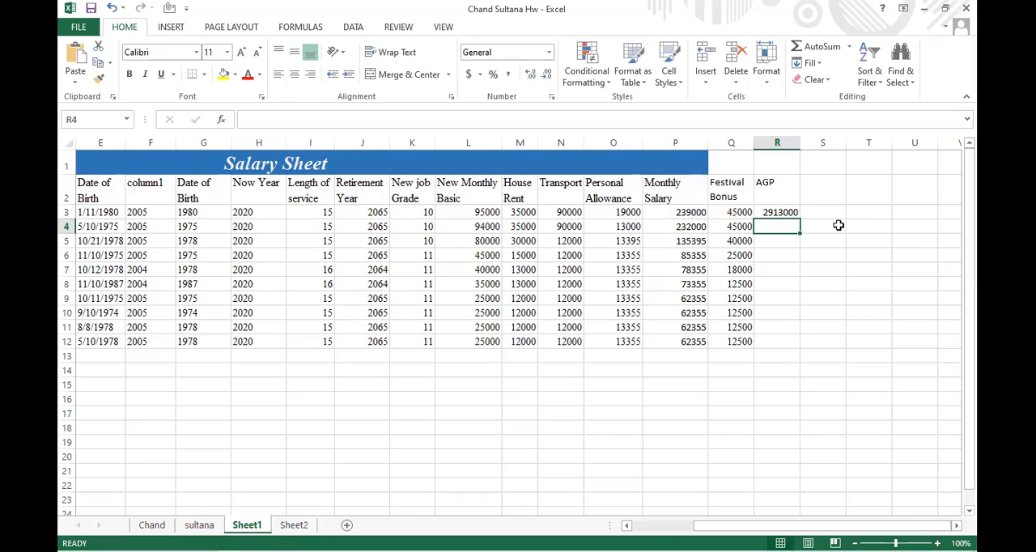
Fill the AGP formula from R3 down to R12 and save the workbook
left_click(789, 212)
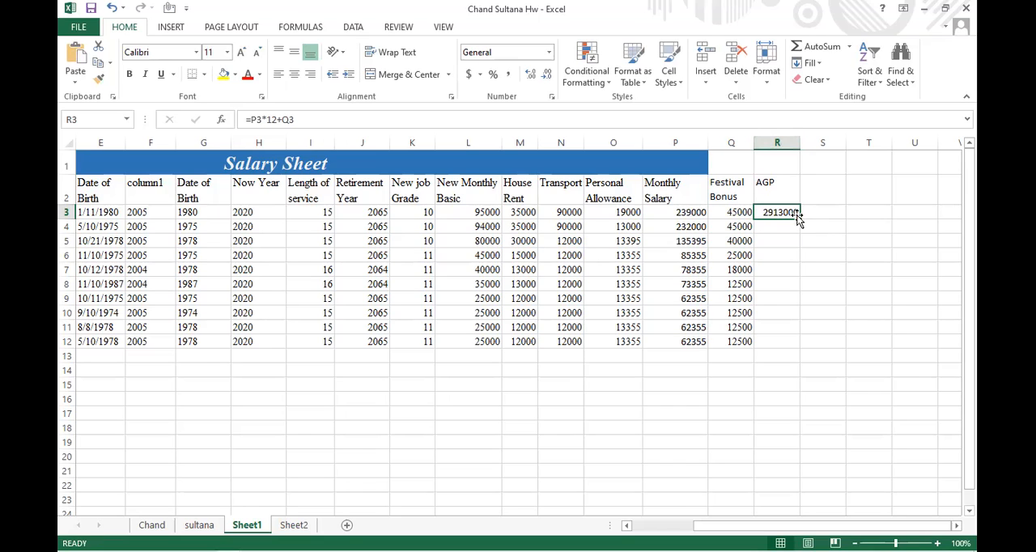
left_click_drag(799, 218, 801, 347)
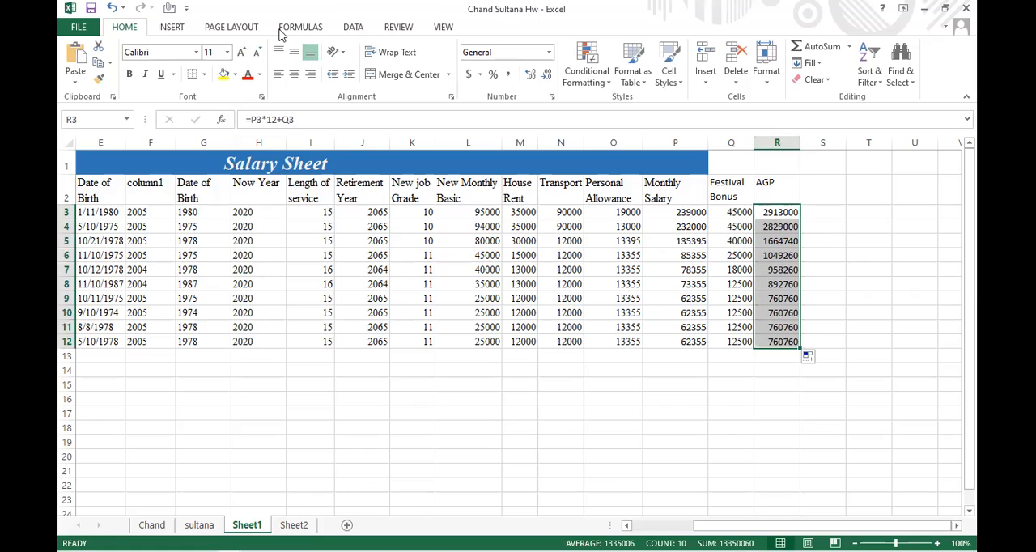
left_click(90, 9)
left_click(628, 527)
left_click(627, 526)
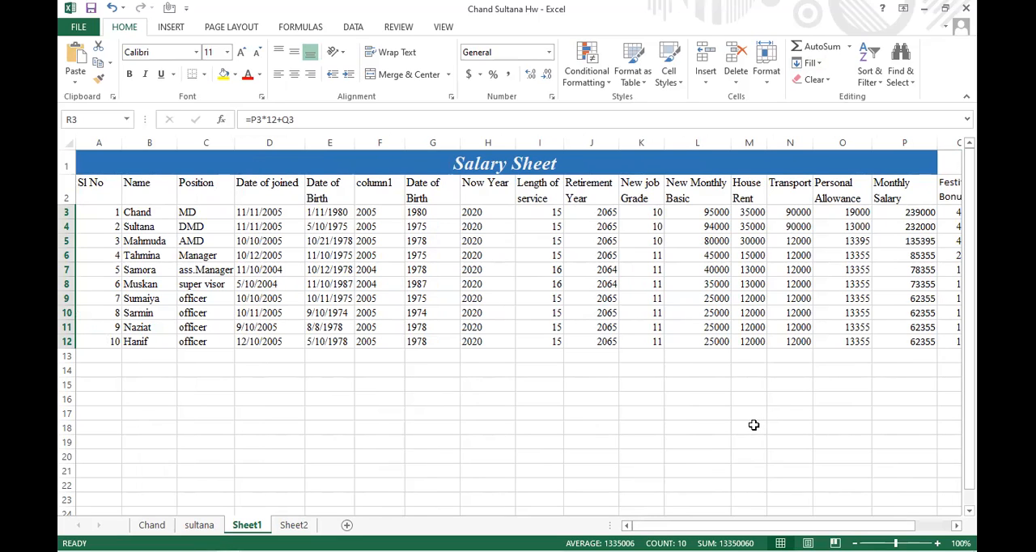
left_click(91, 8)
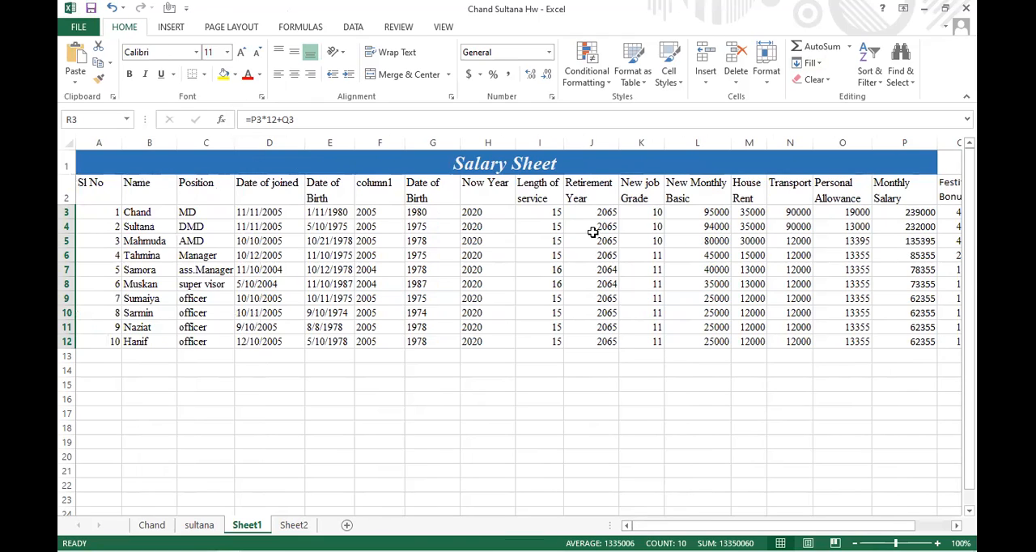